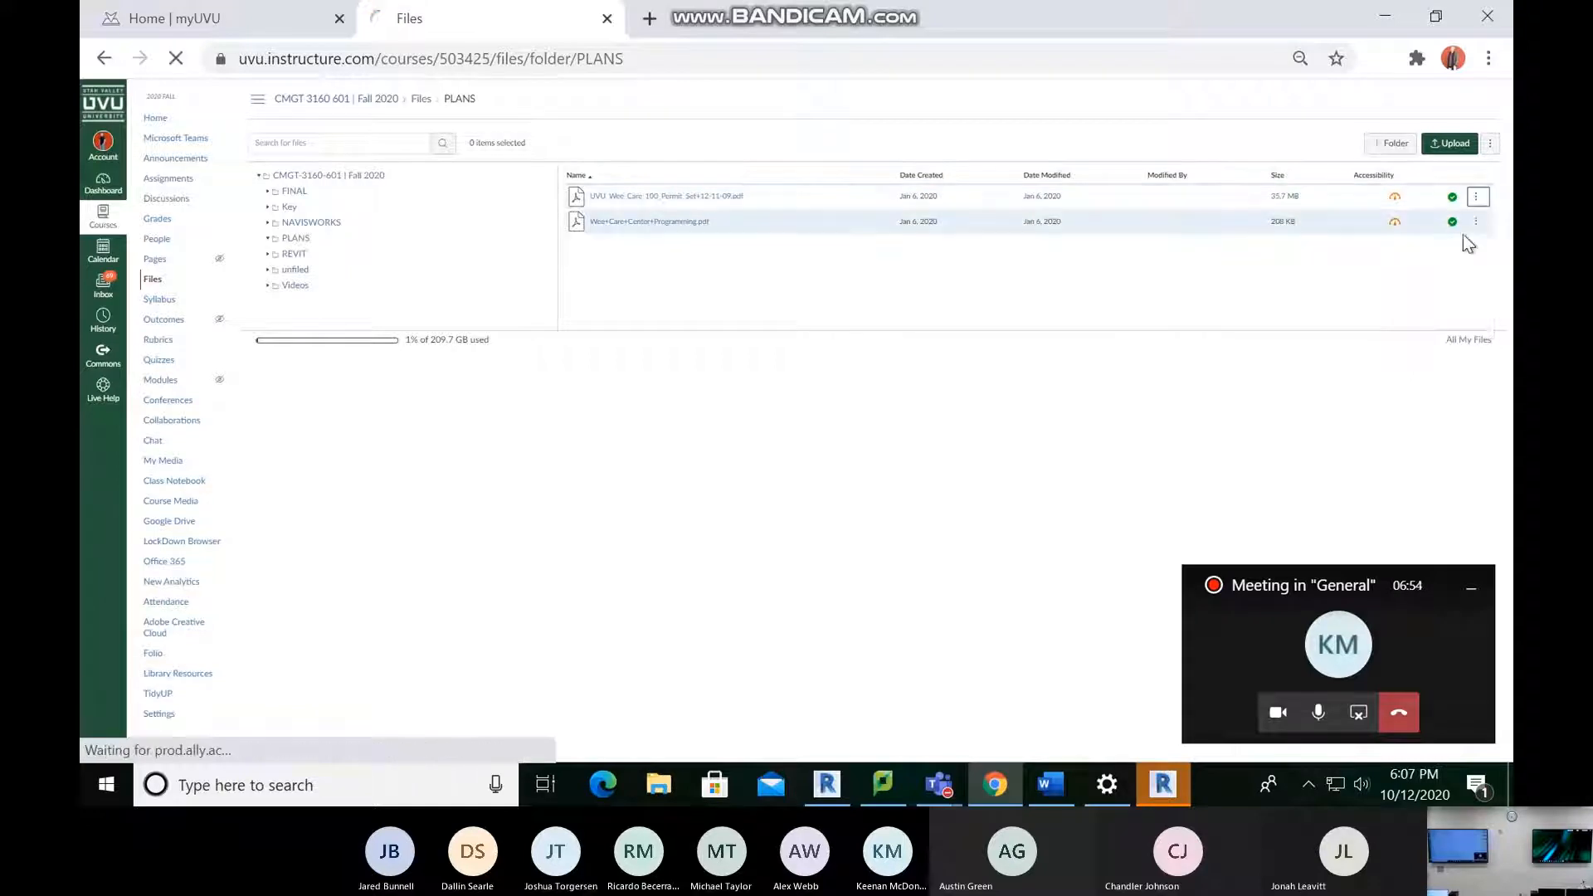
# Step: Download Wee+Care+Center+Programming.pdf from the course's PLANS folder and switch to the CMGT-3160-COORDINATION project in Revit
pyautogui.click(1476, 221)
pyautogui.click(1422, 256)
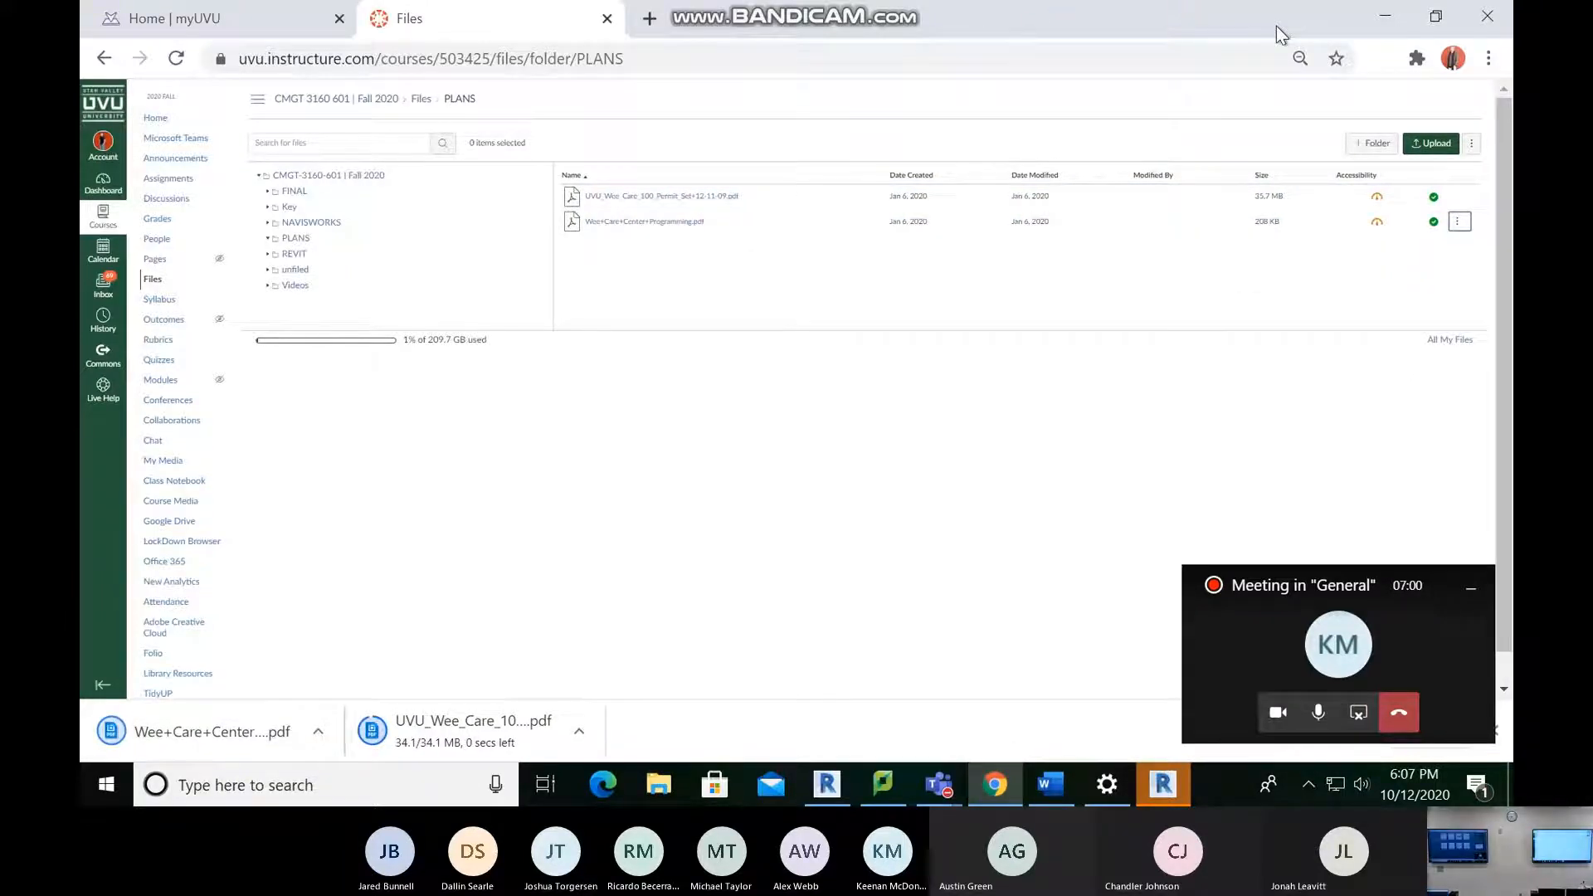
pyautogui.click(1385, 15)
pyautogui.click(450, 150)
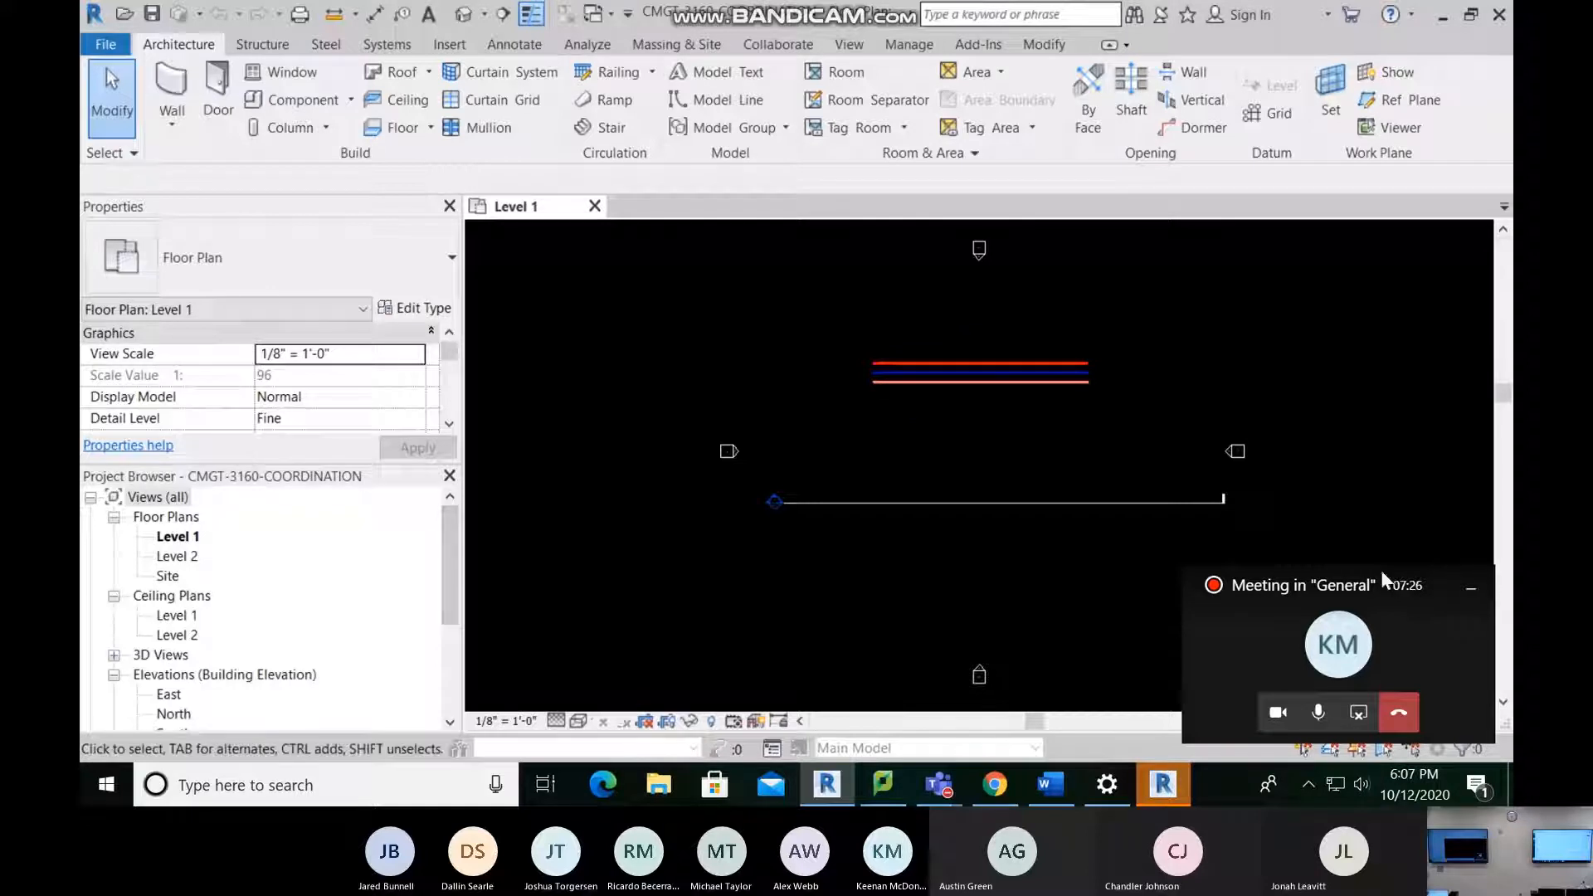
# Step: Switch to the Windows display settings and look through the options for the selected display
pyautogui.scroll(2, 1077, 552)
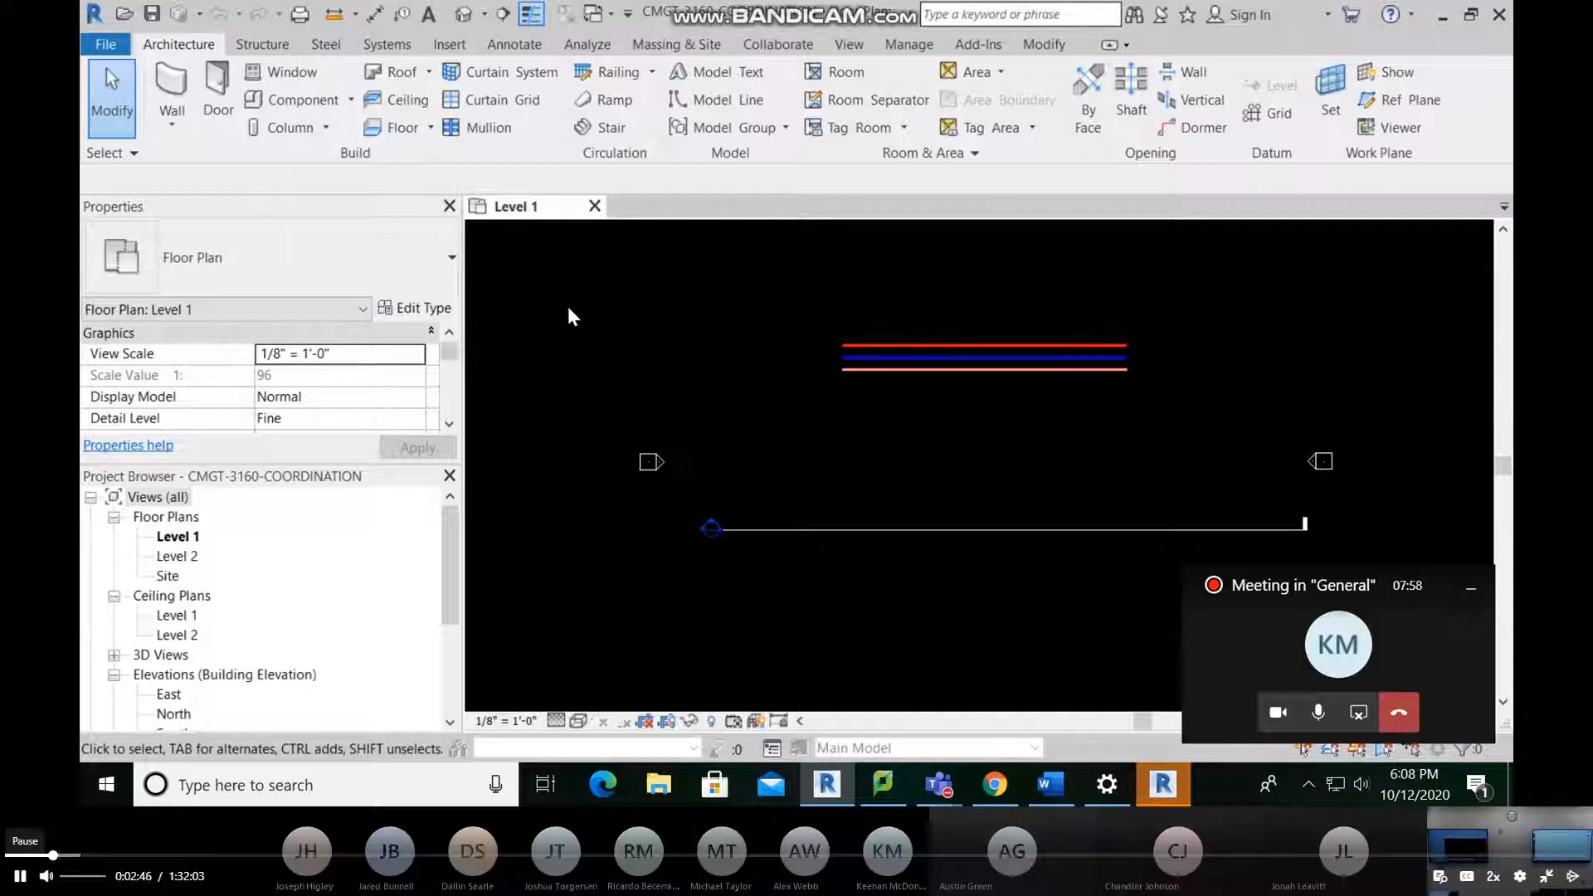
pyautogui.click(449, 44)
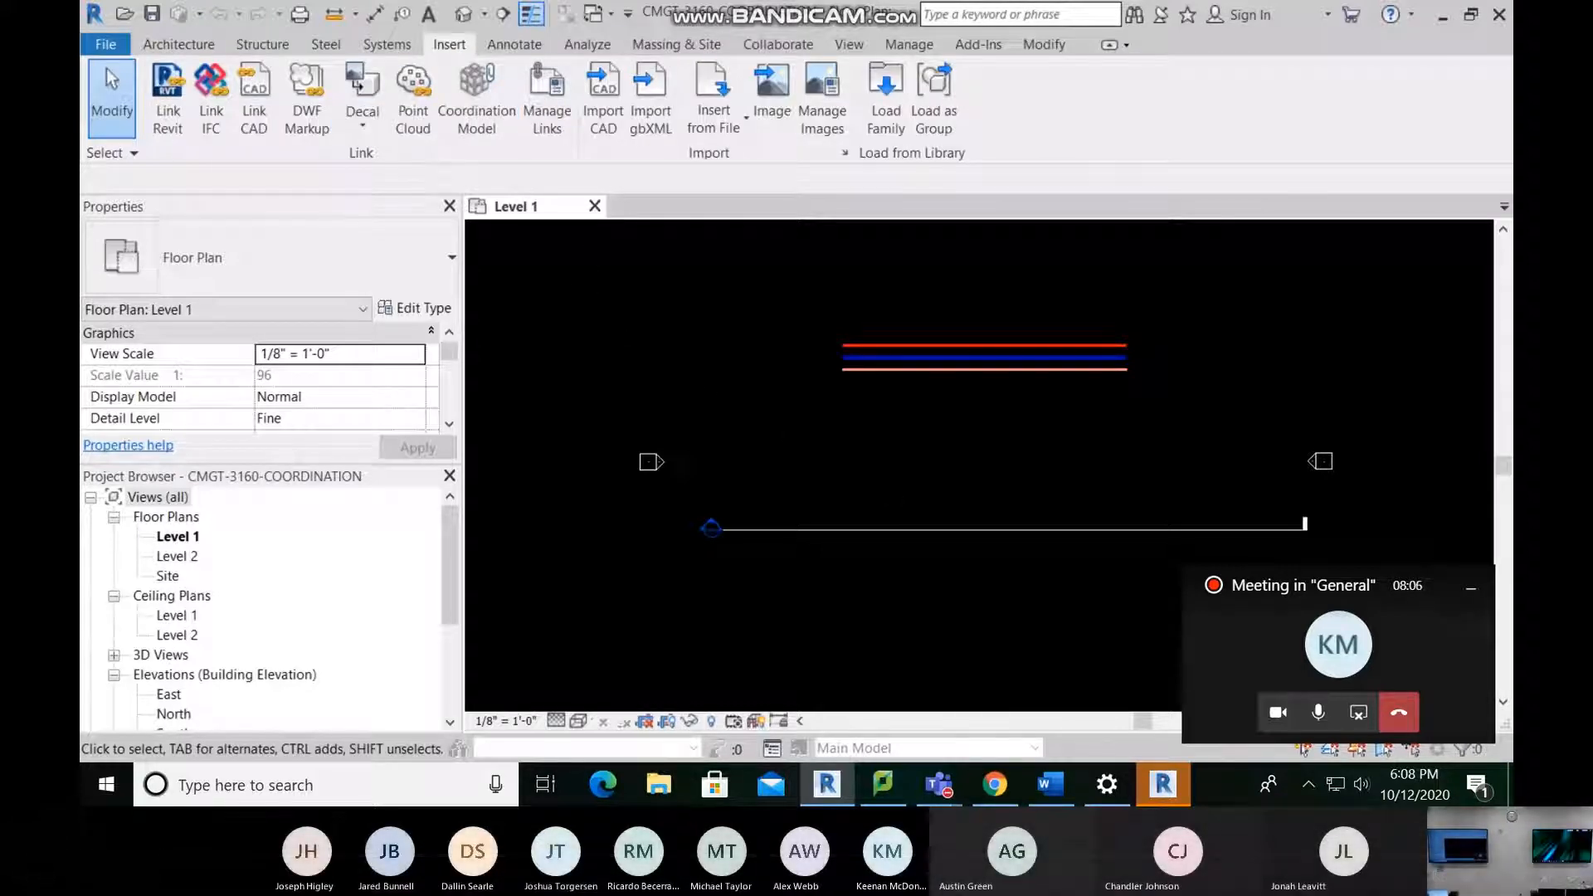
pyautogui.hotkey('alt', 'Tab')
pyautogui.scroll(5, 779, 430)
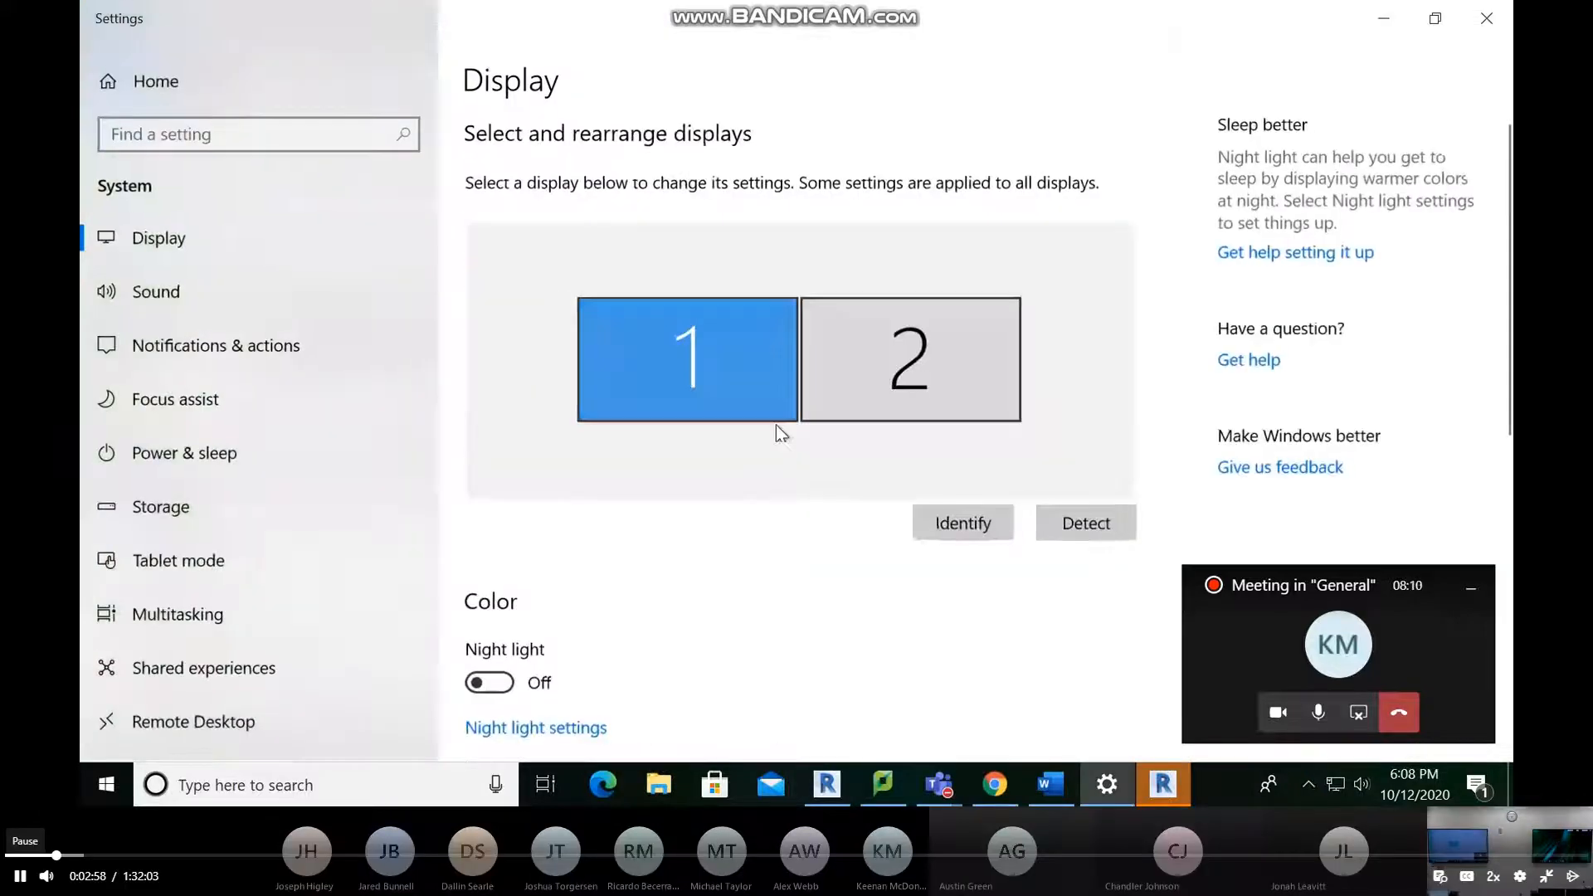
pyautogui.scroll(-6, 730, 519)
pyautogui.click(686, 536)
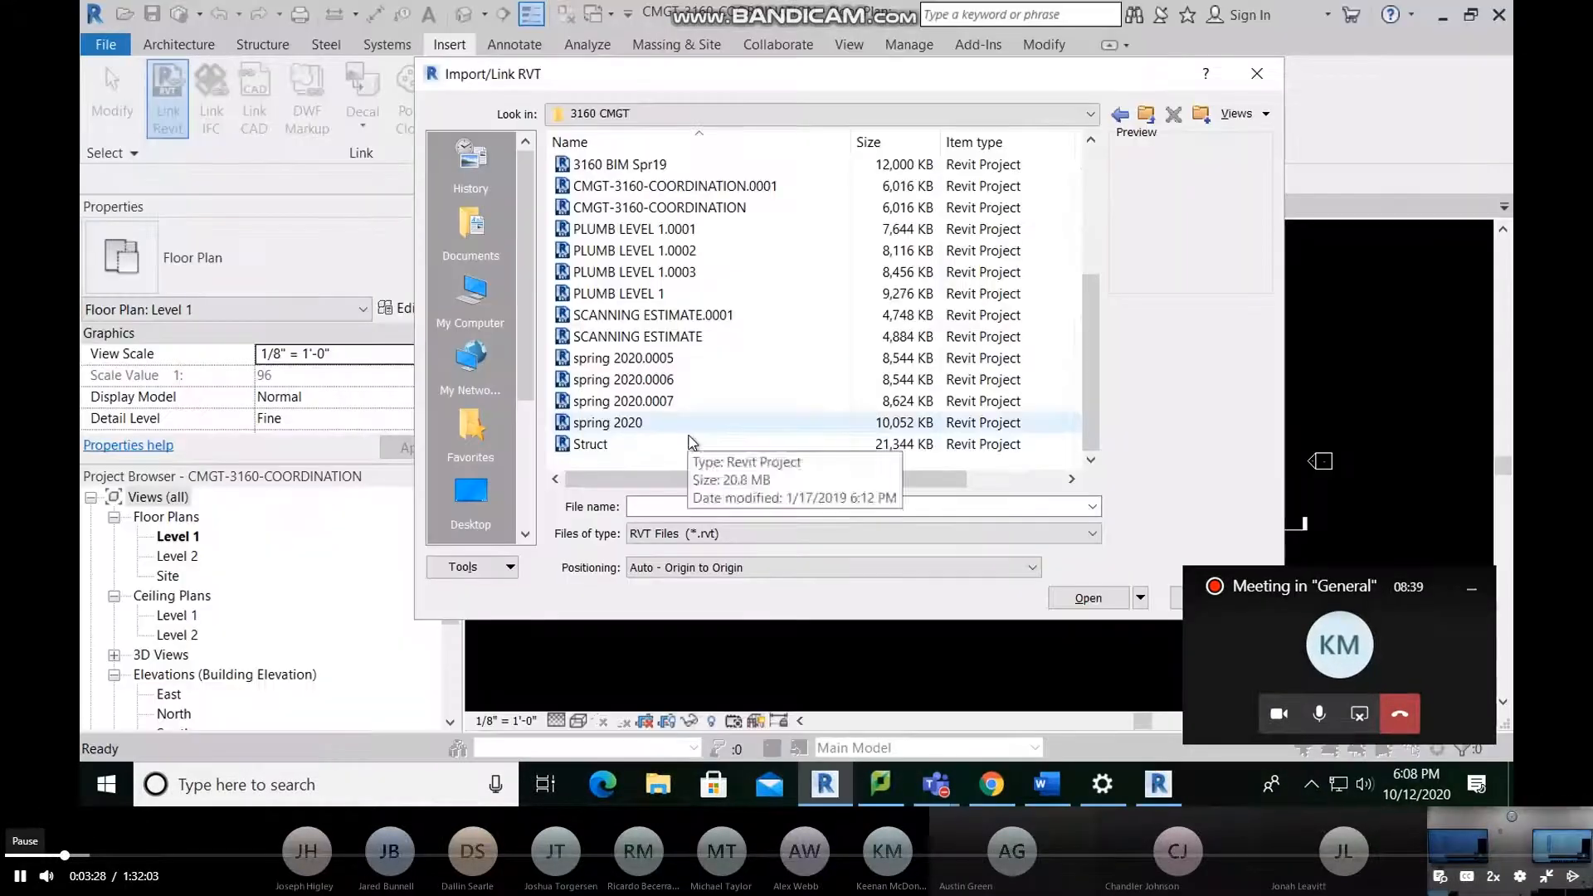
# Step: Look through the 3160 CMGT folder on the Desktop for an architecture model to link
pyautogui.click(1146, 114)
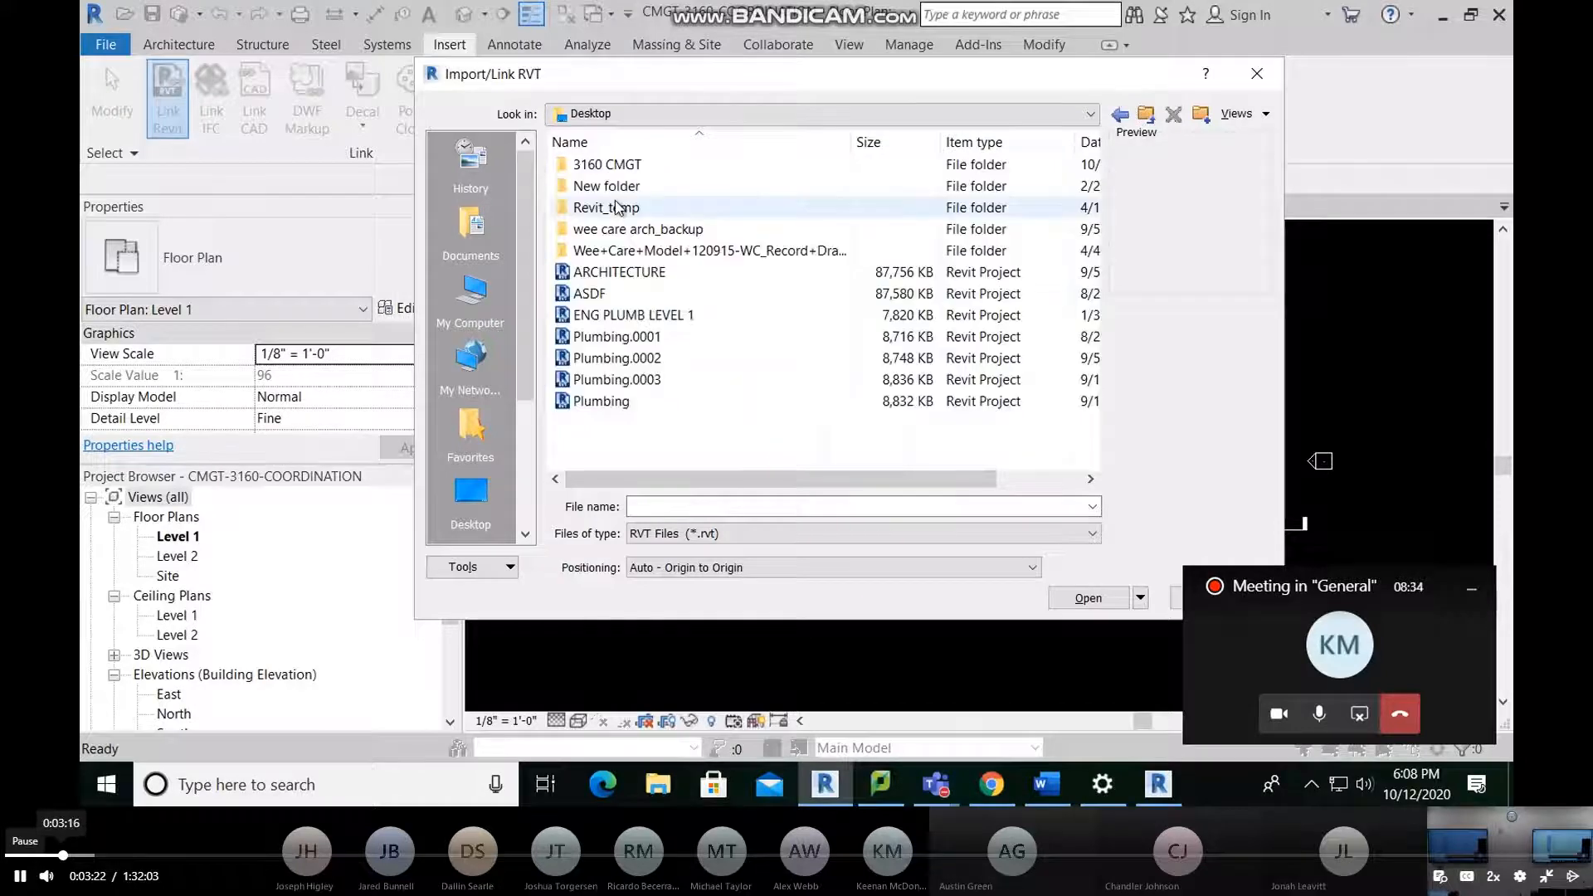
pyautogui.doubleClick(640, 167)
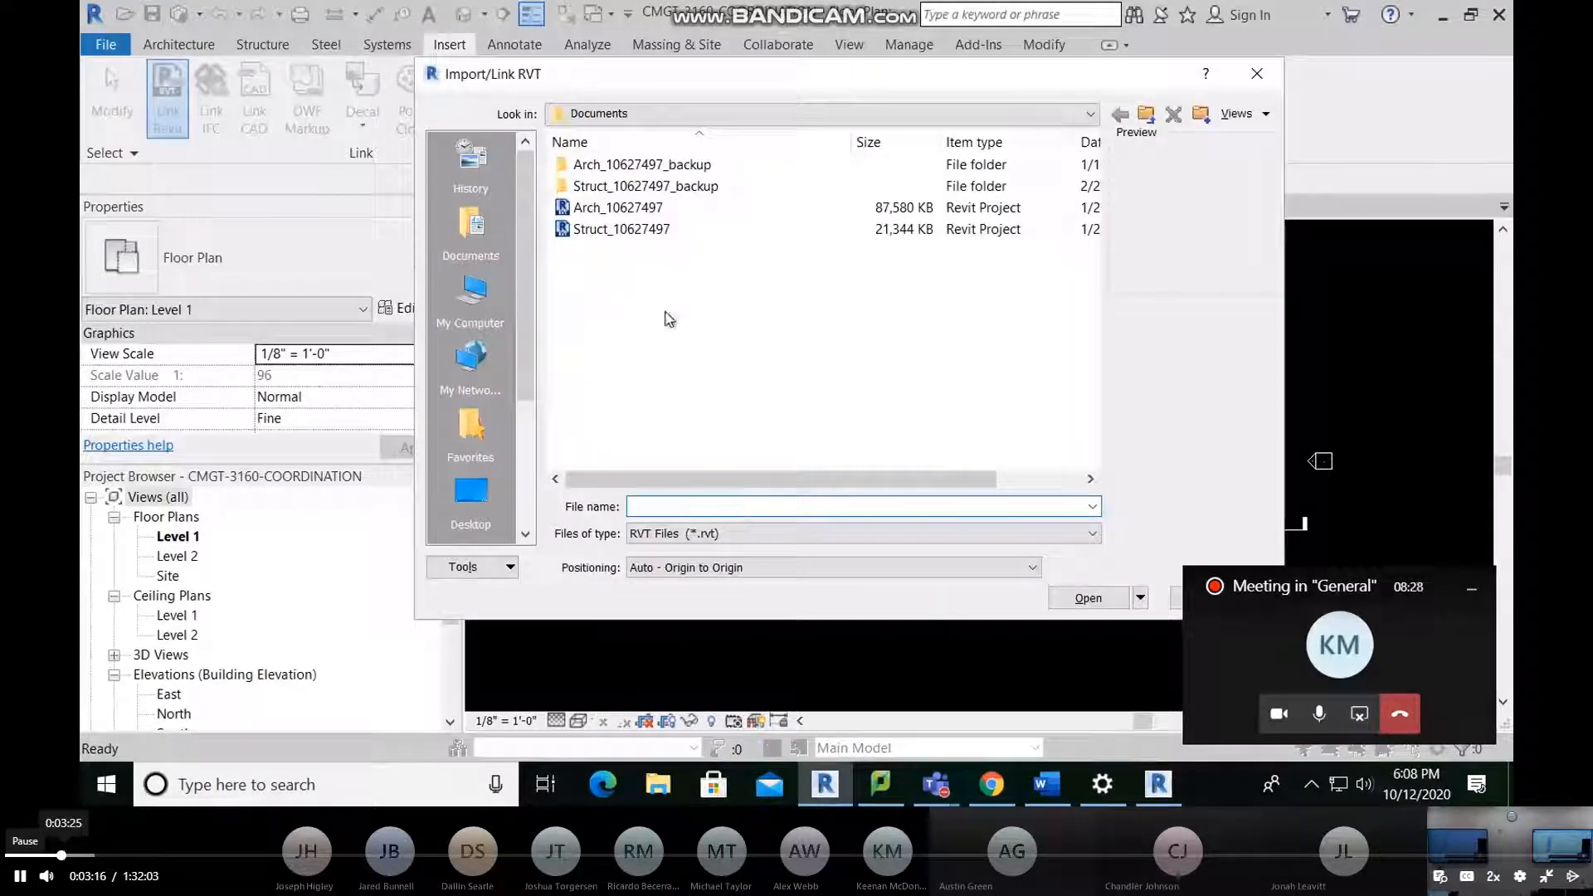
pyautogui.click(470, 294)
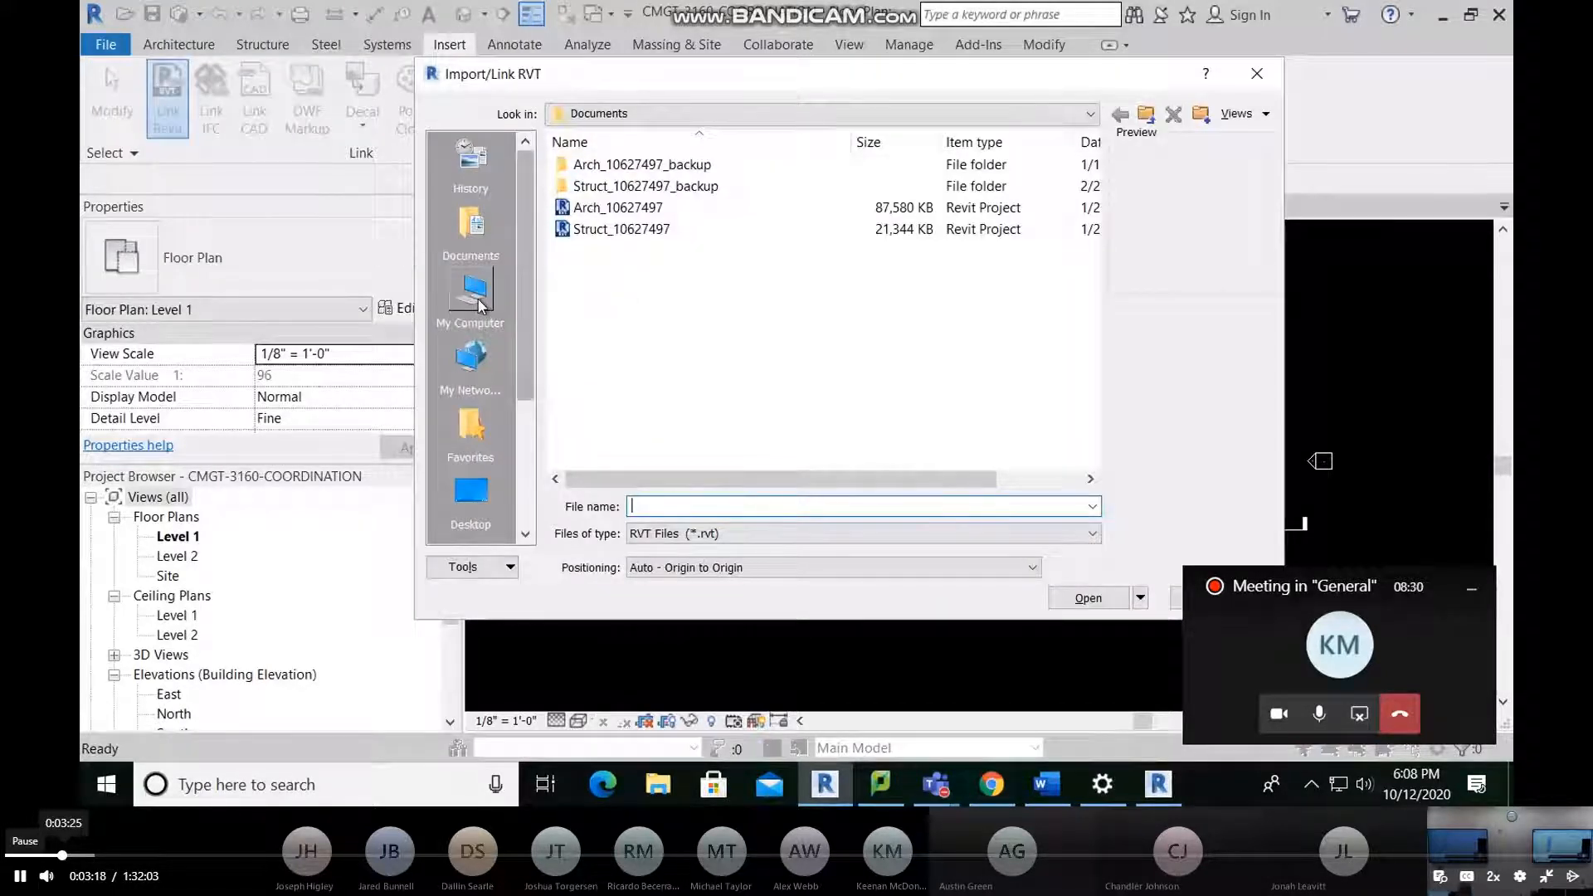
pyautogui.doubleClick(598, 210)
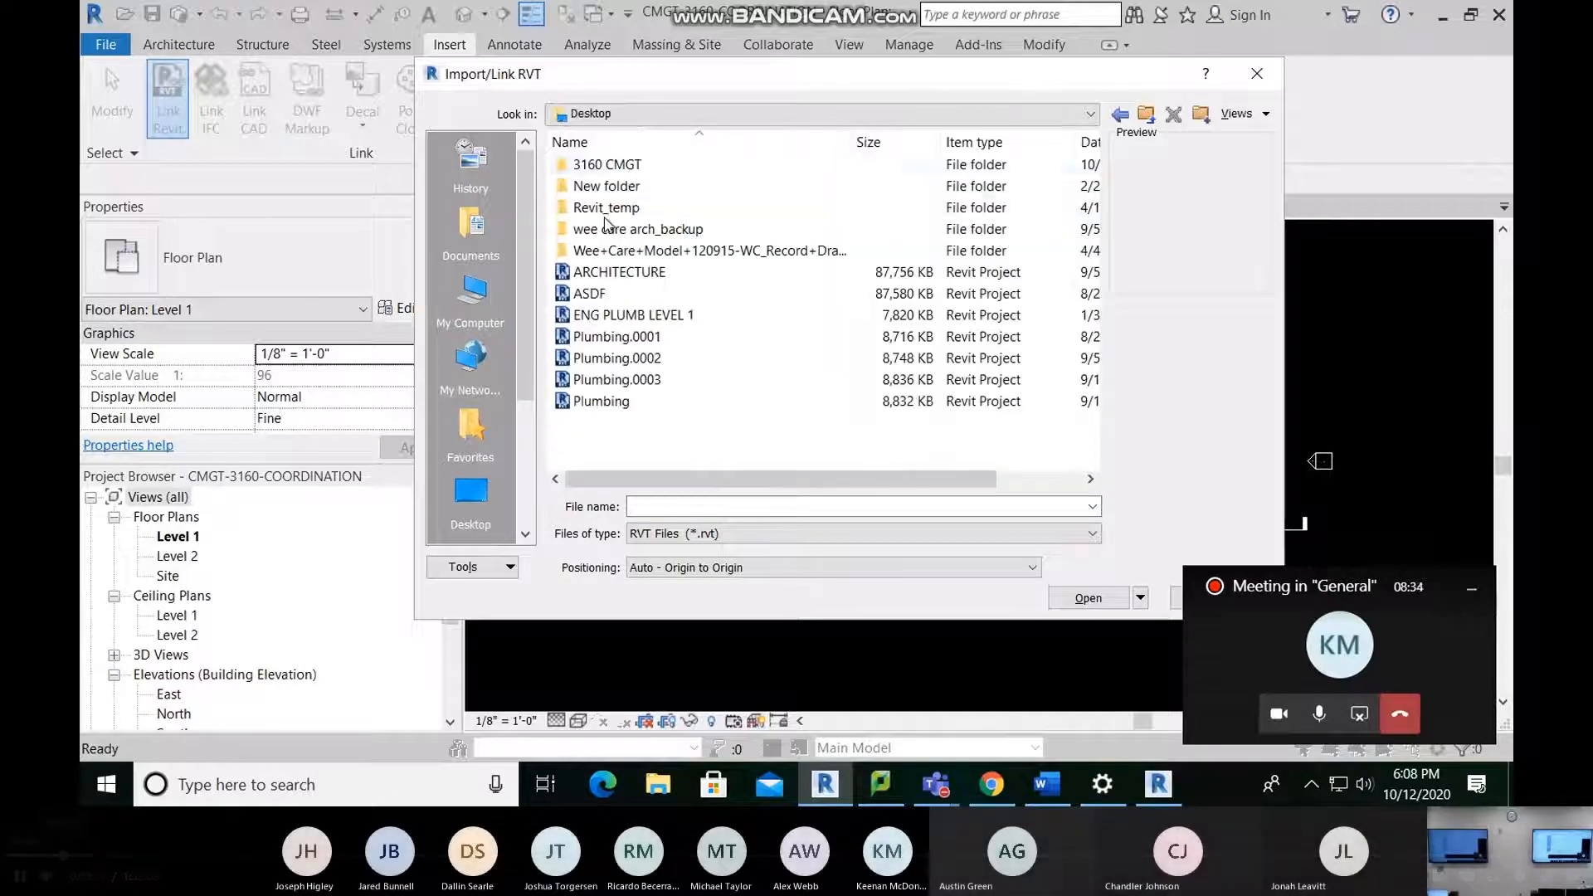
pyautogui.doubleClick(640, 167)
pyautogui.scroll(-3, 640, 402)
pyautogui.scroll(-3, 631, 424)
pyautogui.scroll(5, 652, 444)
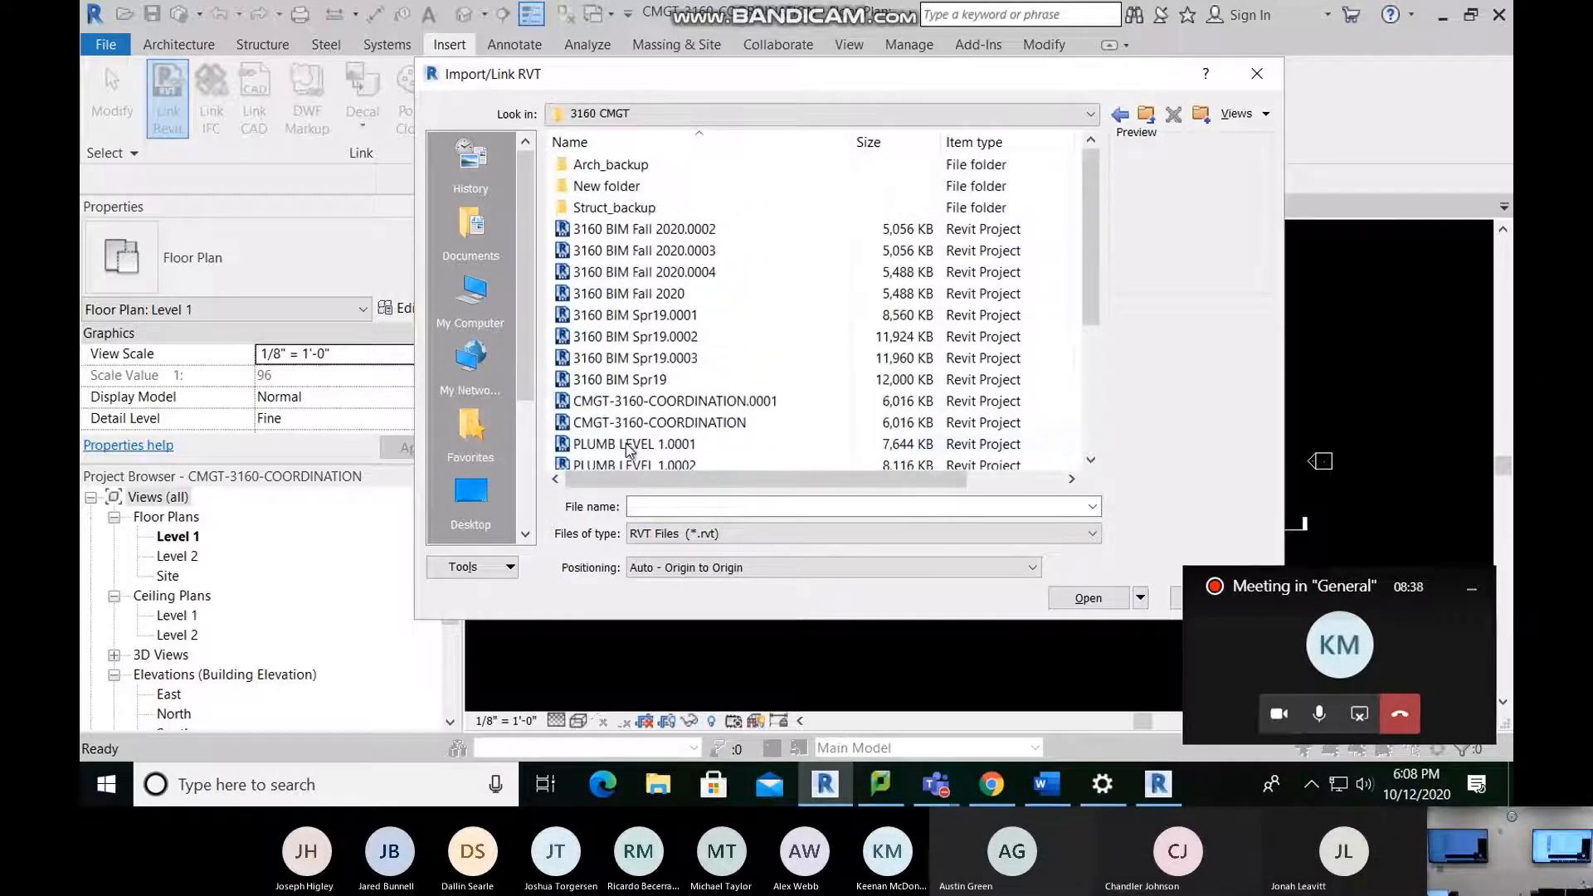
pyautogui.scroll(-3, 687, 444)
pyautogui.scroll(5, 689, 443)
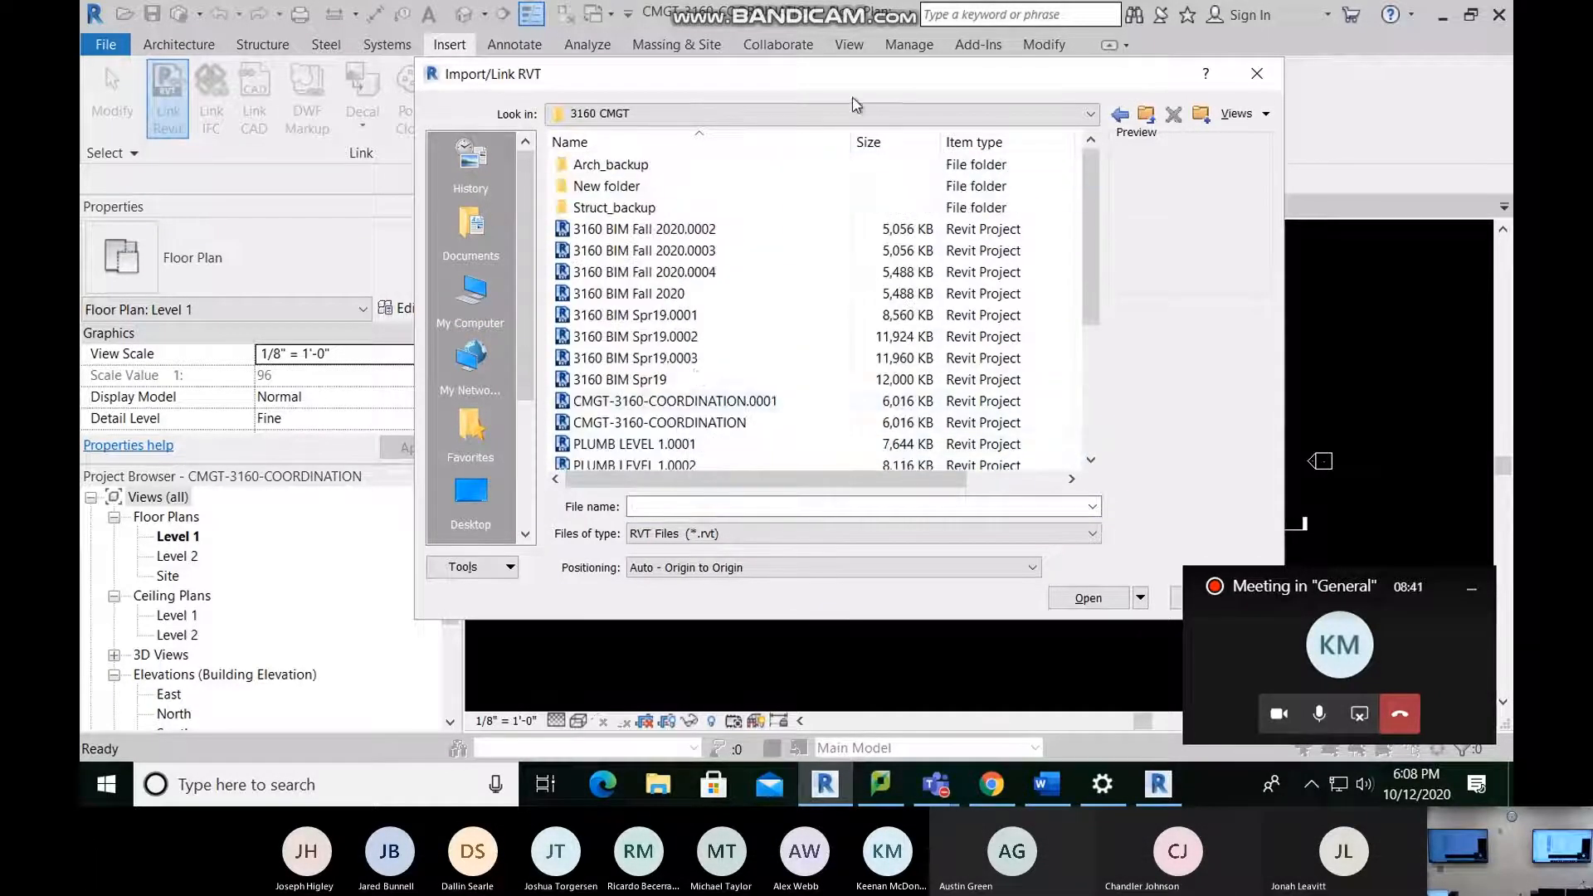
# Step: Link the ARCHITECTURE Revit project from the Desktop, using Auto - Origin to Origin positioning
pyautogui.click(1146, 113)
pyautogui.click(636, 274)
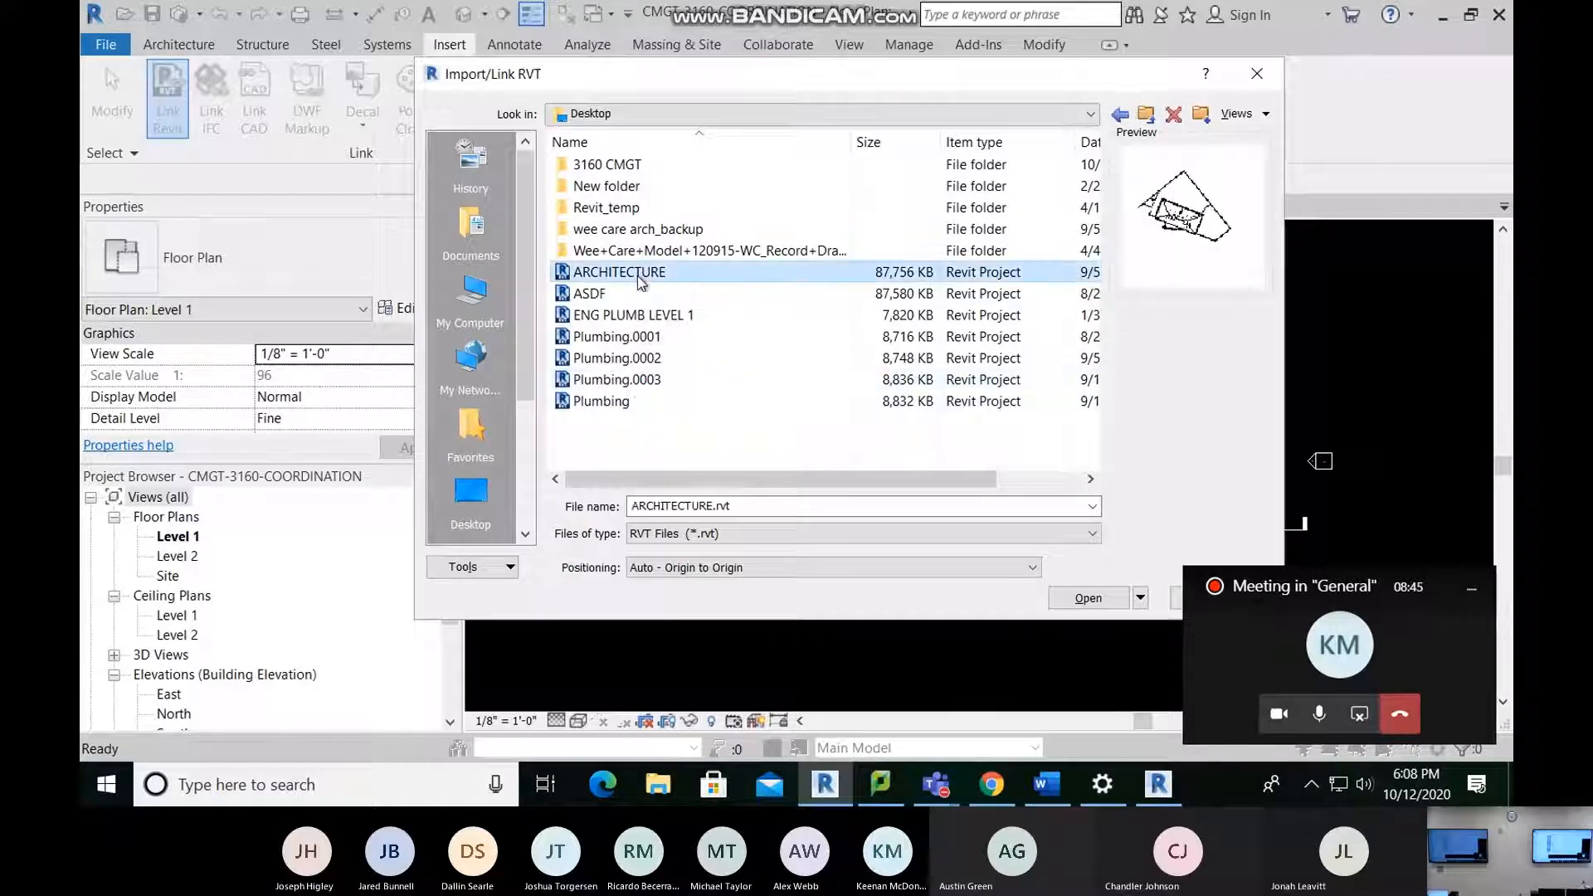
pyautogui.click(1088, 598)
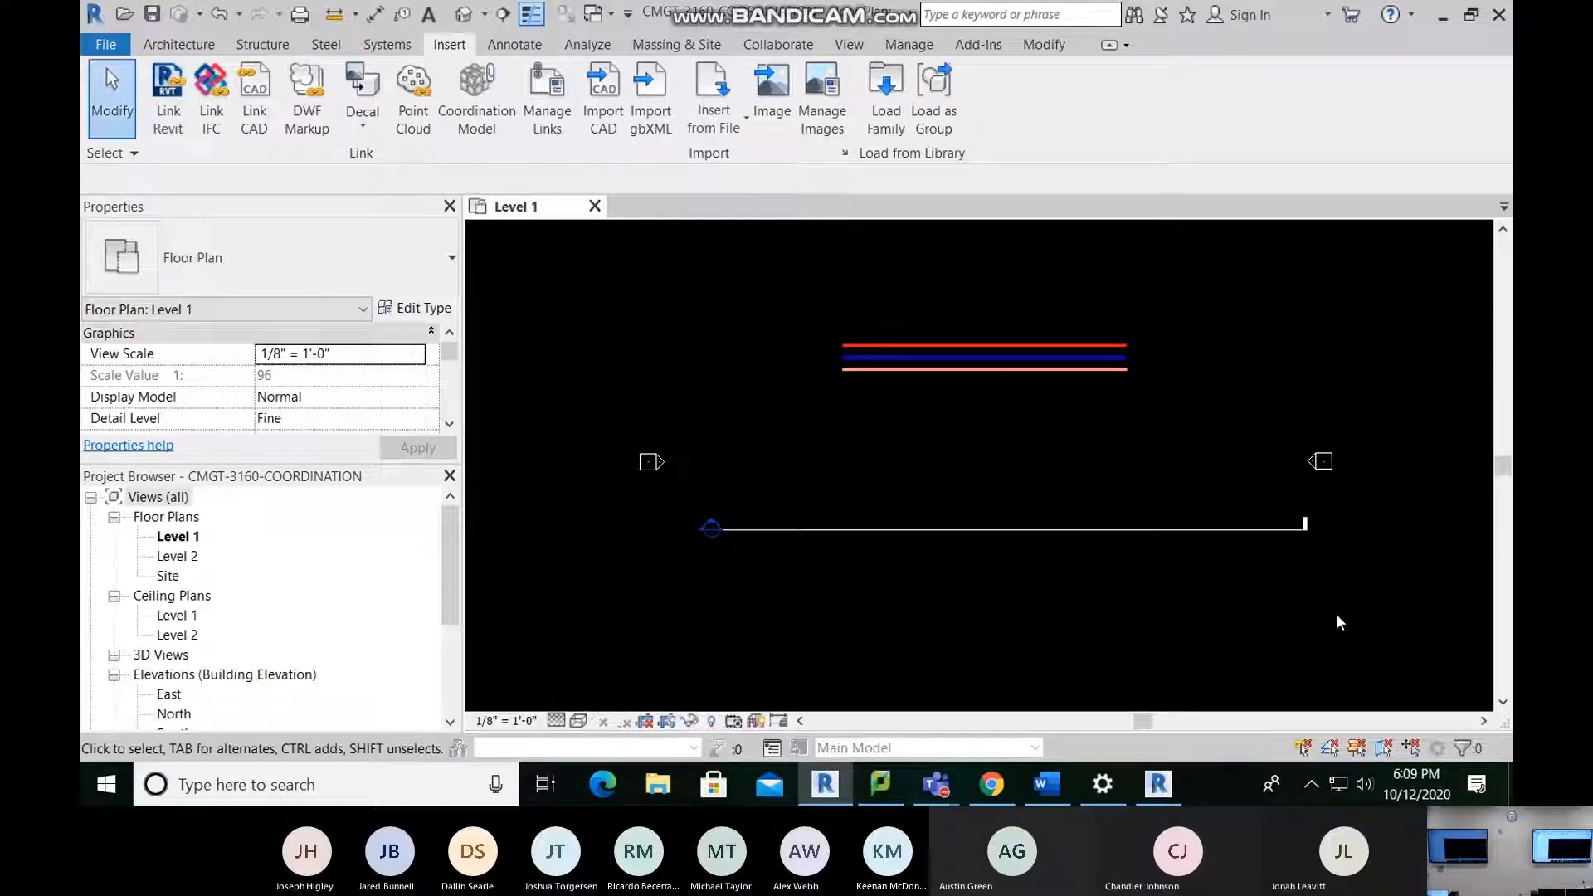
# Step: Examine the linked architectural site plan and its building in the Level 1 floor plan
pyautogui.scroll(-4, 1172, 472)
pyautogui.moveTo(1447, 665); pyautogui.dragTo(1194, 458, button='middle')
pyautogui.scroll(-1, 1133, 422)
pyautogui.moveTo(1259, 554); pyautogui.dragTo(1101, 459, button='middle')
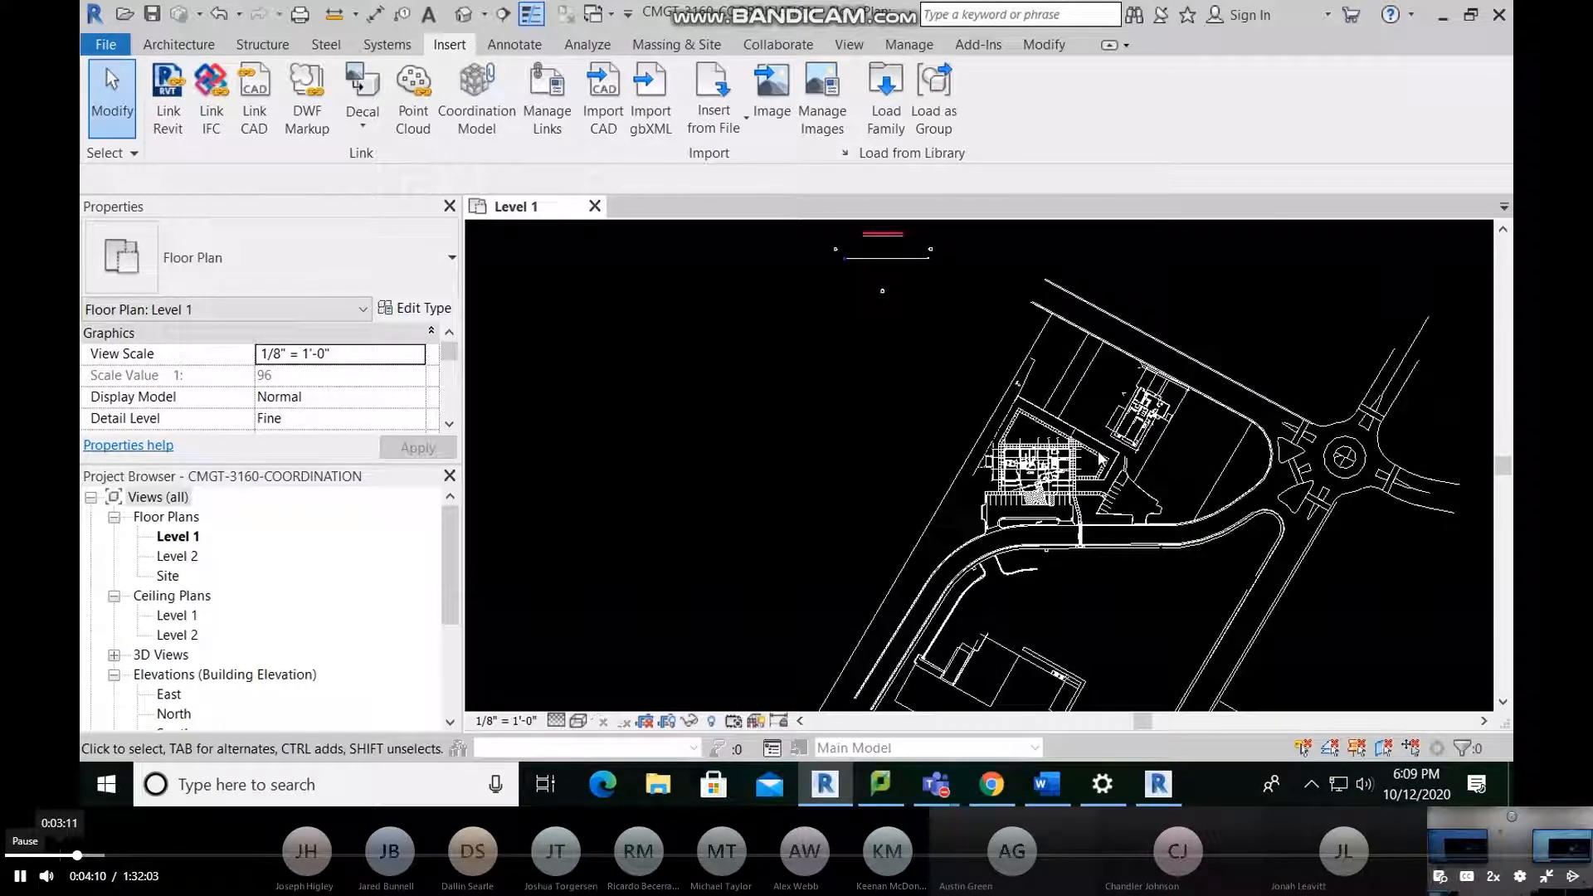
pyautogui.scroll(5, 1043, 477)
pyautogui.moveTo(1043, 477); pyautogui.dragTo(760, 460, button='middle')
pyautogui.scroll(-4, 760, 461)
pyautogui.scroll(-1, 760, 460)
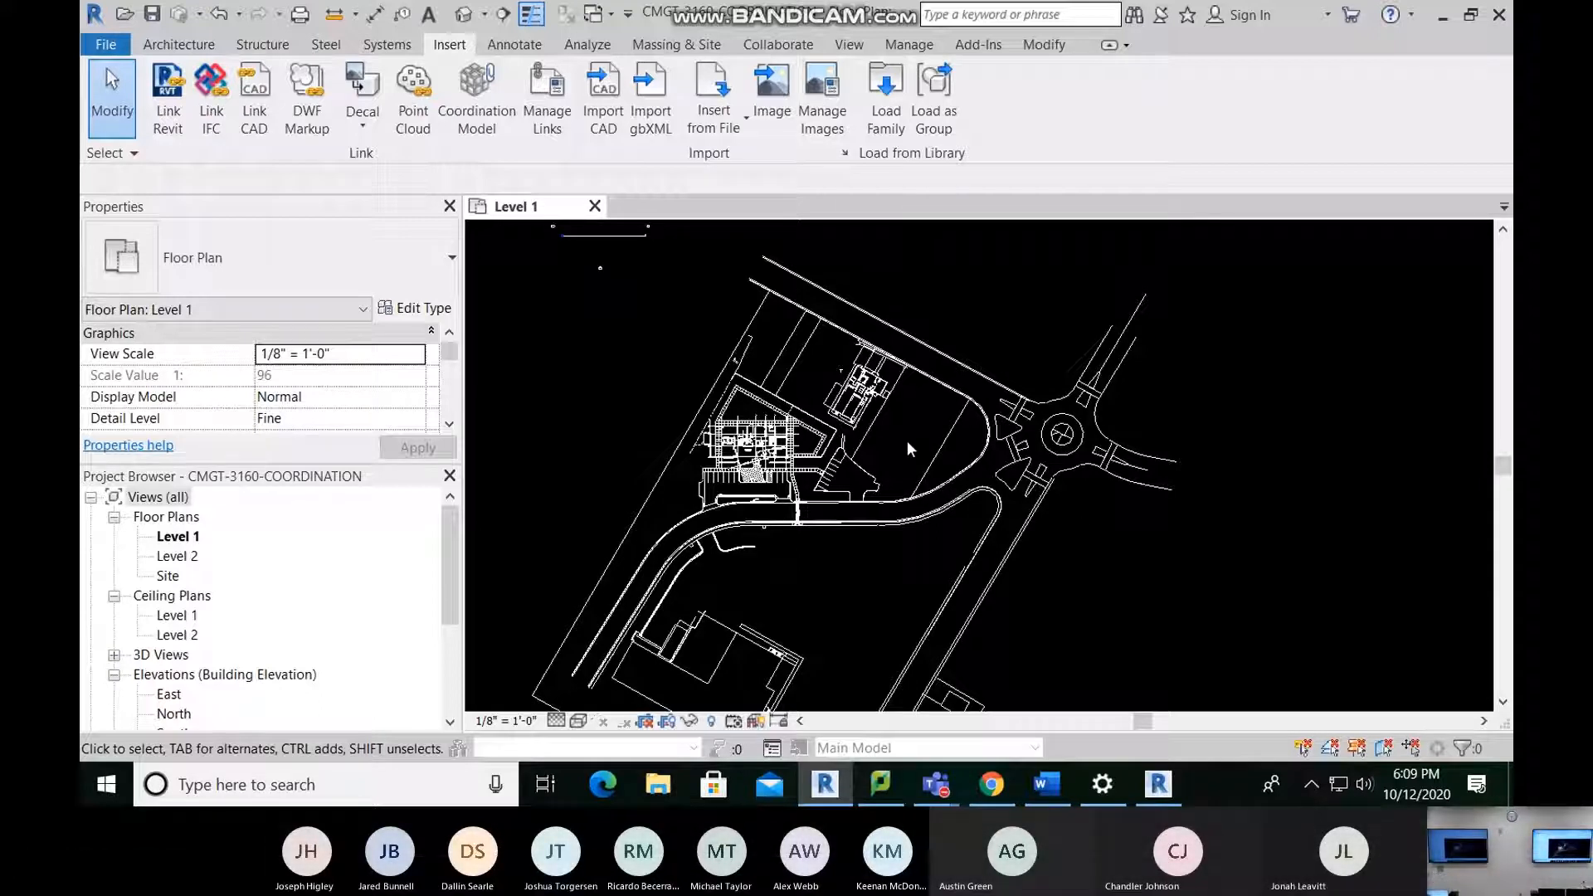
# Step: In the Level 1 view's visibility and graphics overrides, set the ARCHITECTURE.rvt link's display settings to Custom
pyautogui.press('v')
pyautogui.press('g')
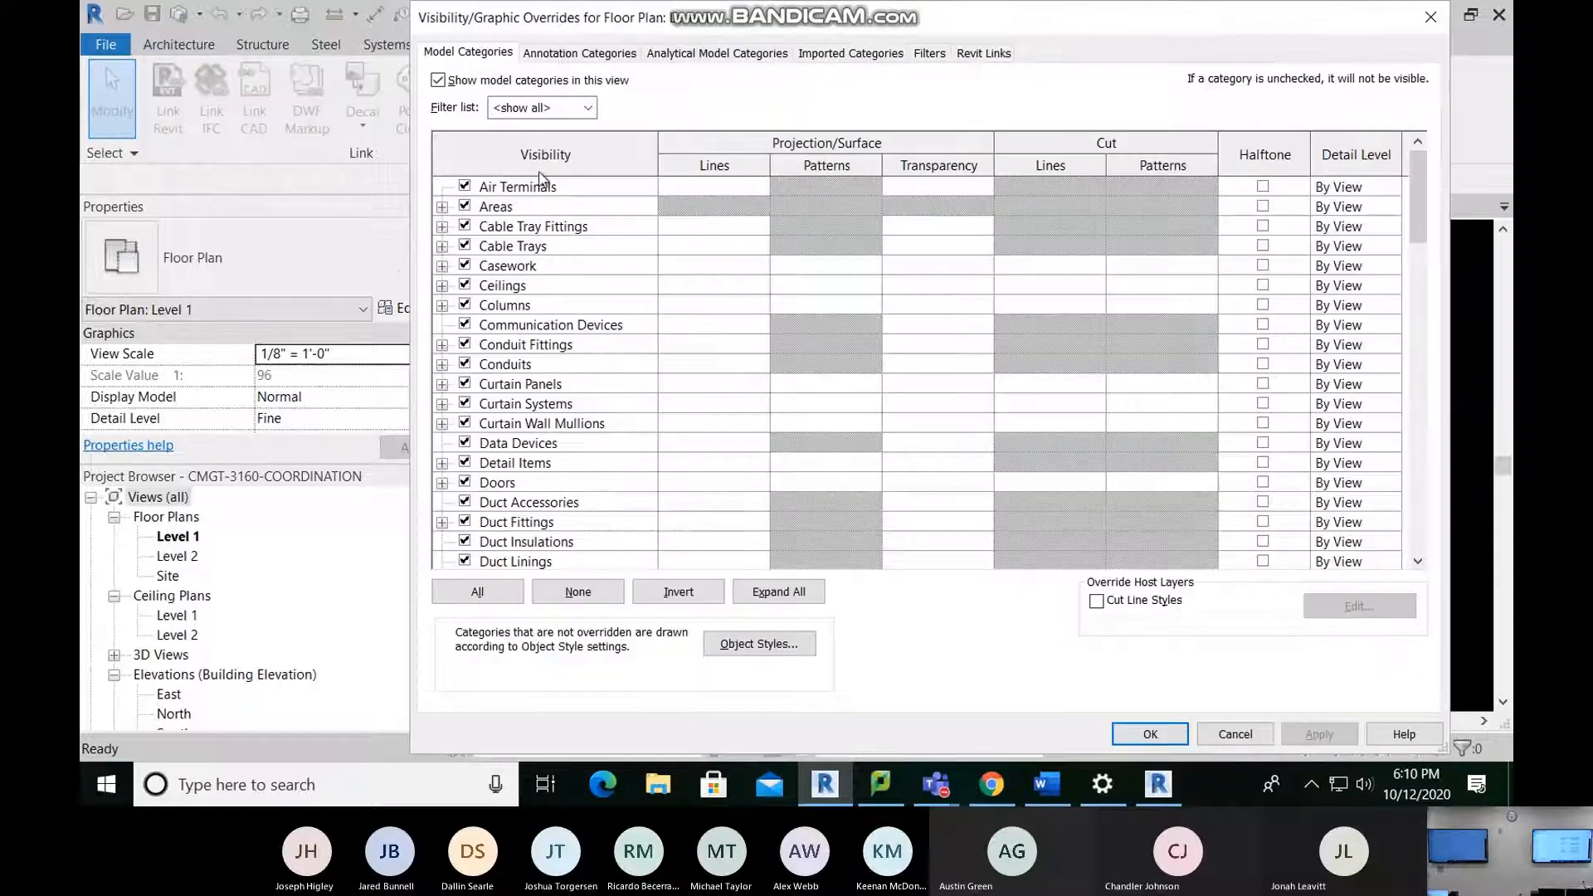
pyautogui.click(984, 53)
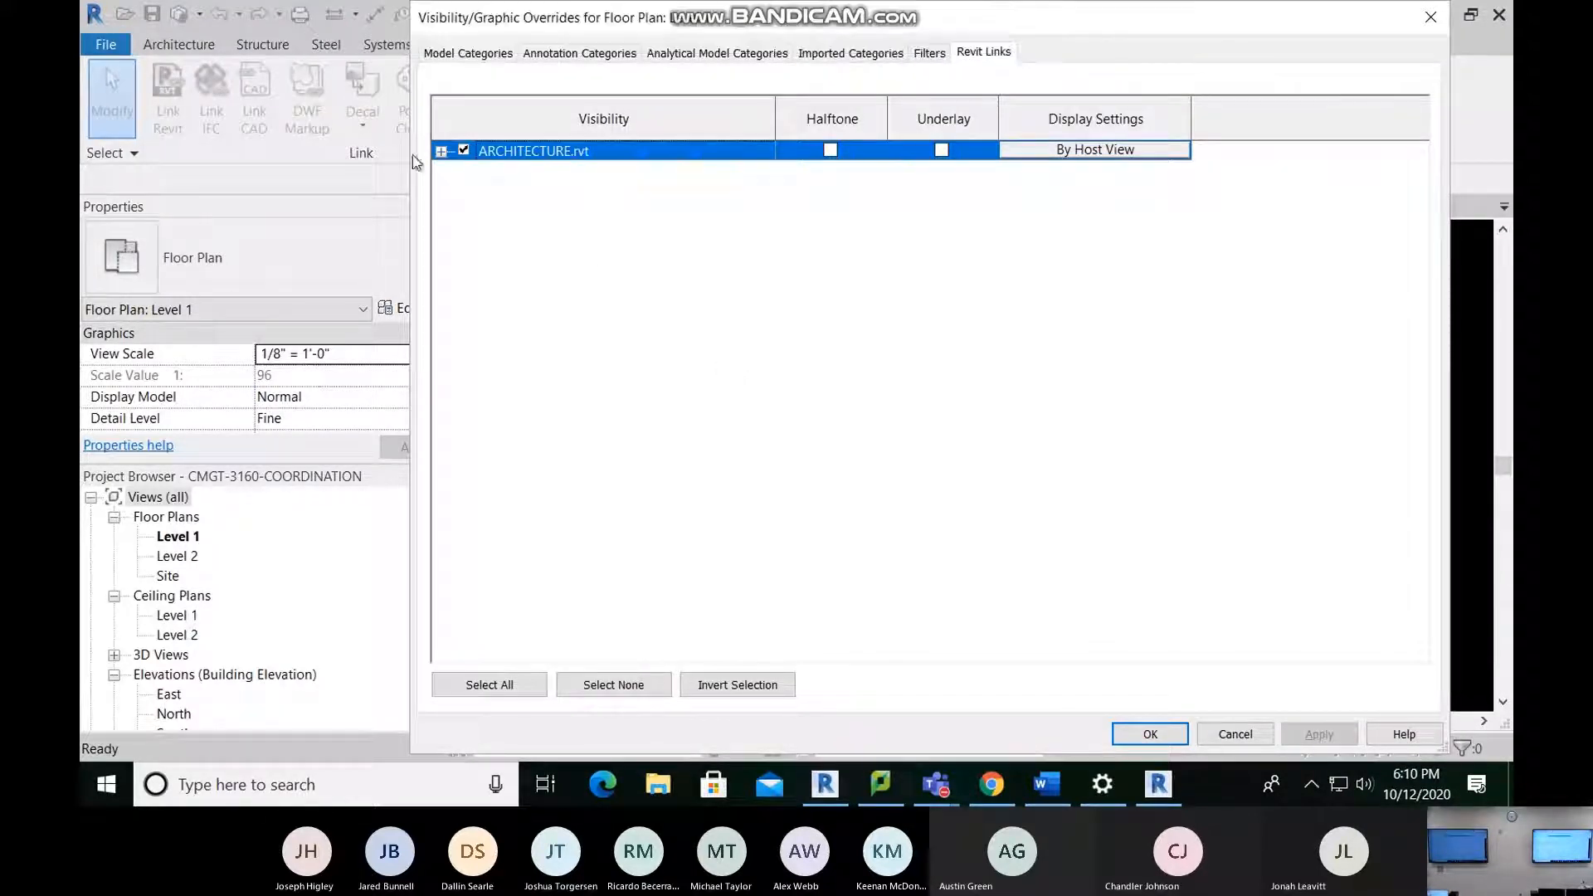
pyautogui.click(442, 152)
pyautogui.click(1076, 151)
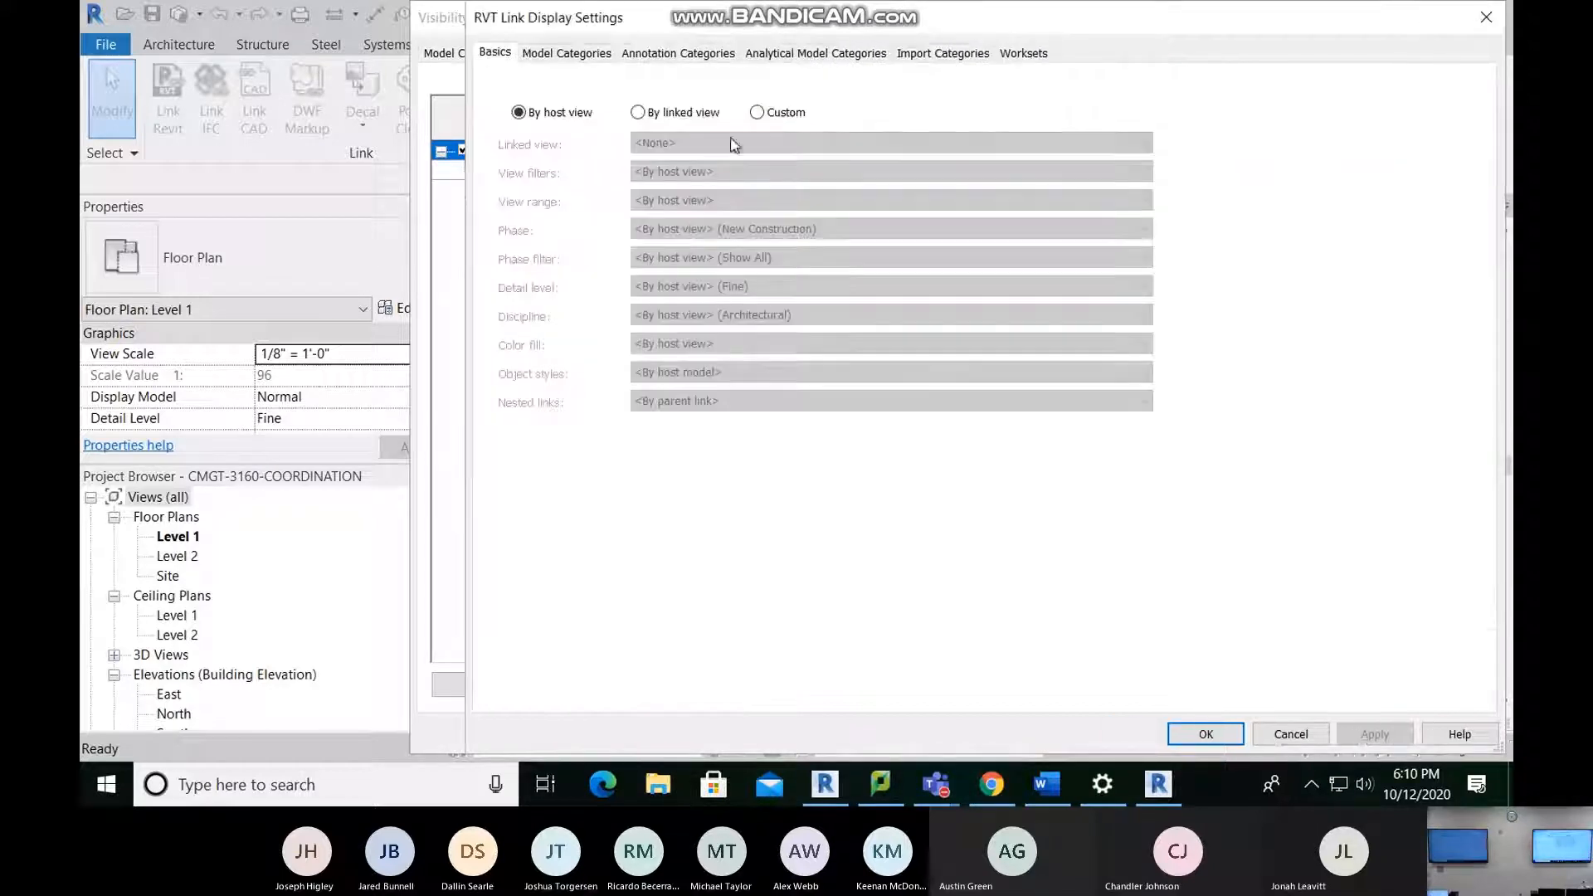
pyautogui.click(757, 112)
# Step: Set the model categories of the ARCHITECTURE.rvt link to <Custom>
pyautogui.click(566, 52)
pyautogui.click(776, 88)
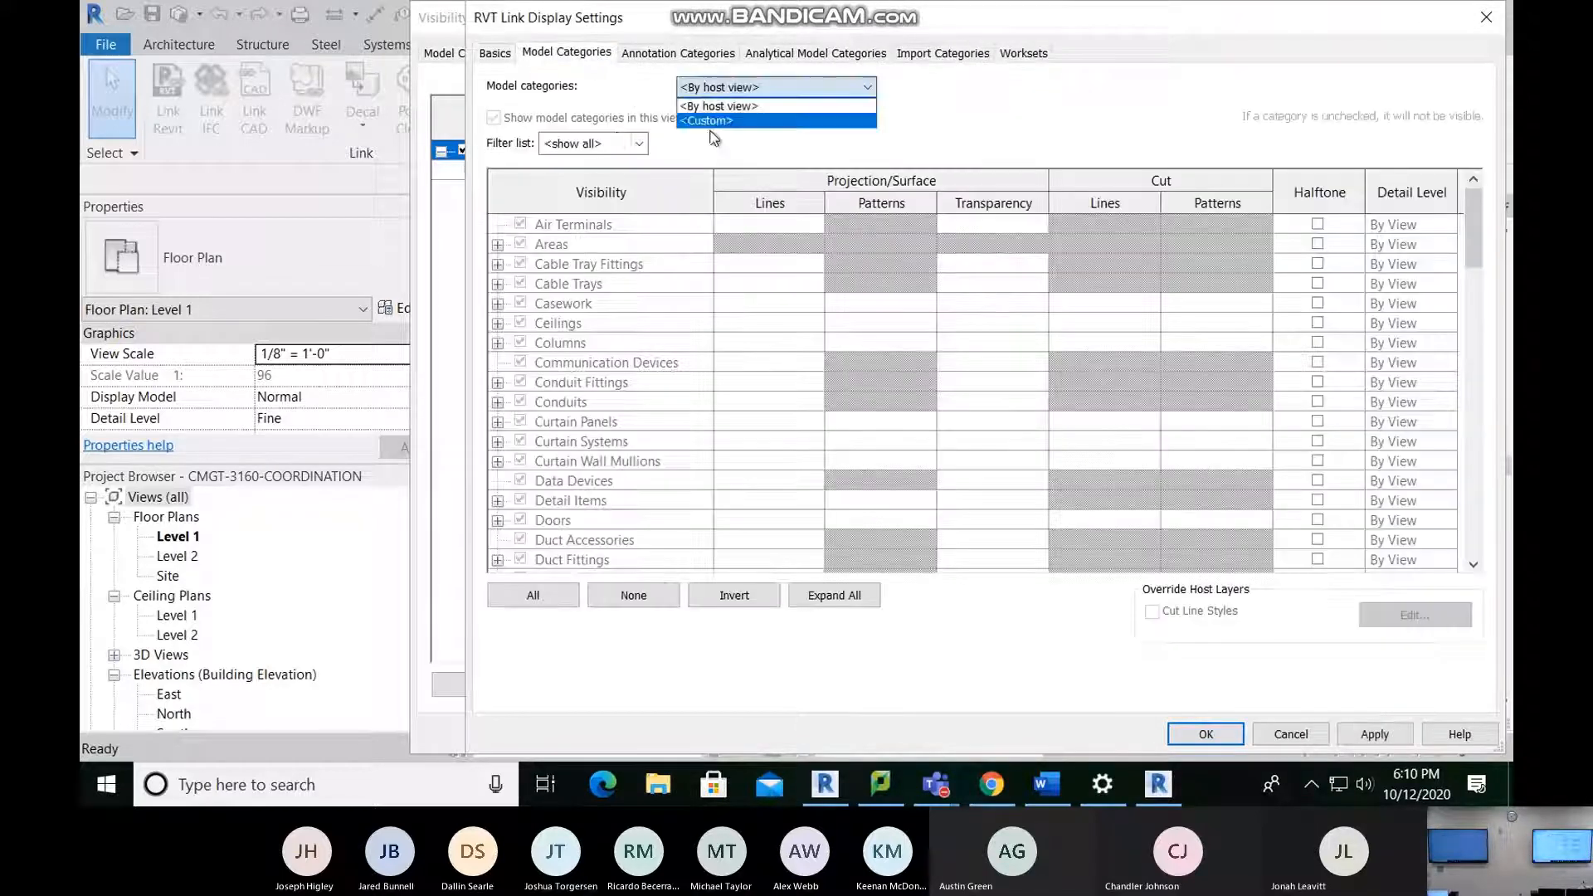
pyautogui.click(722, 122)
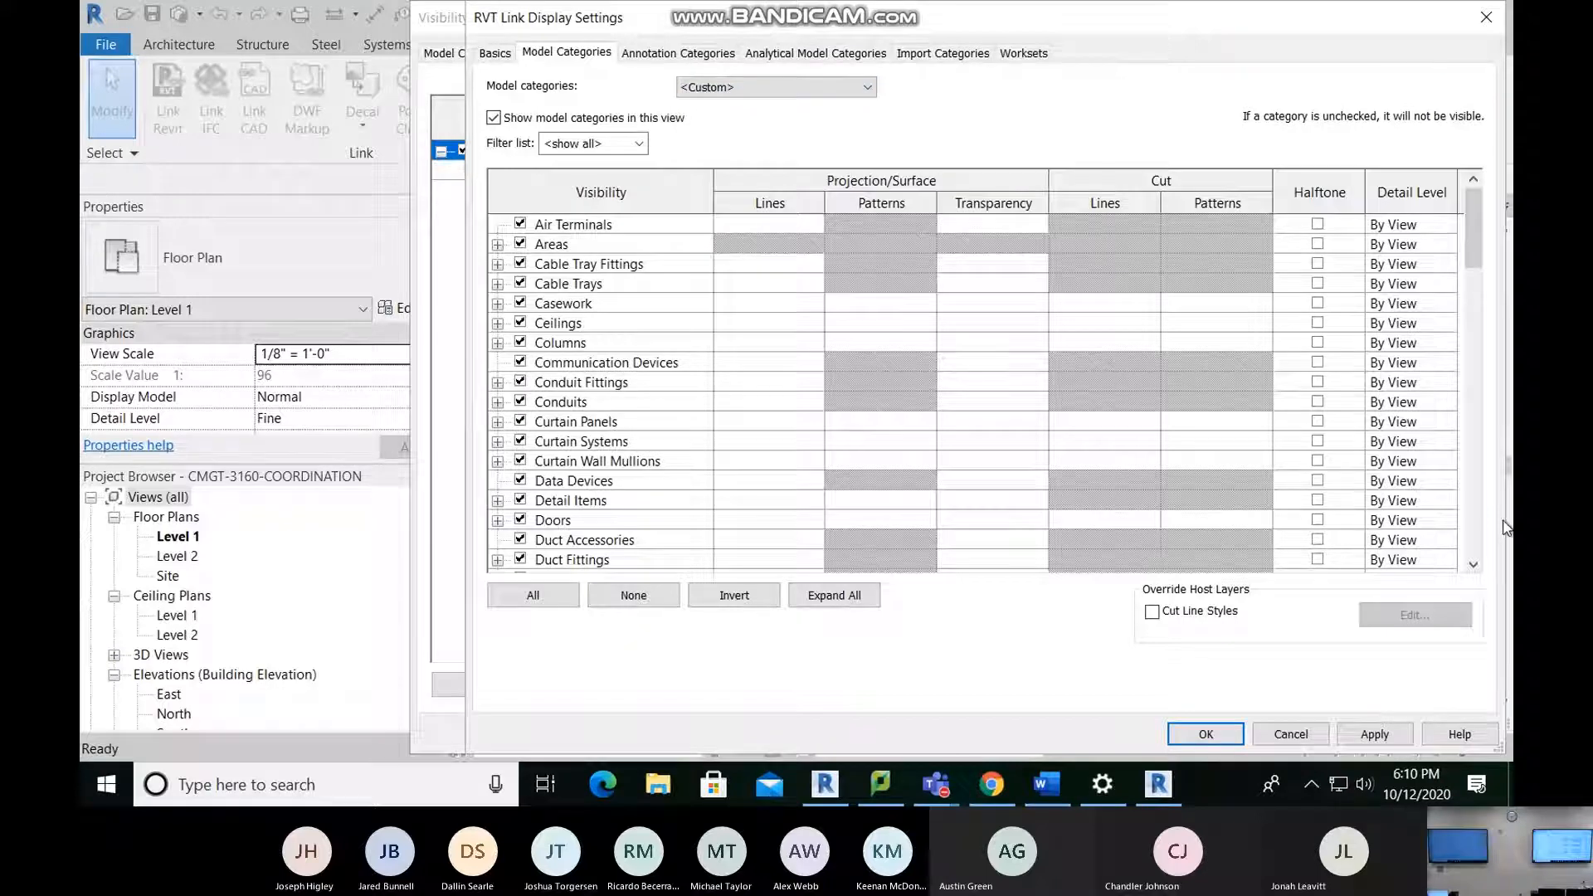
pyautogui.scroll(-1, 573, 319)
pyautogui.scroll(1, 573, 320)
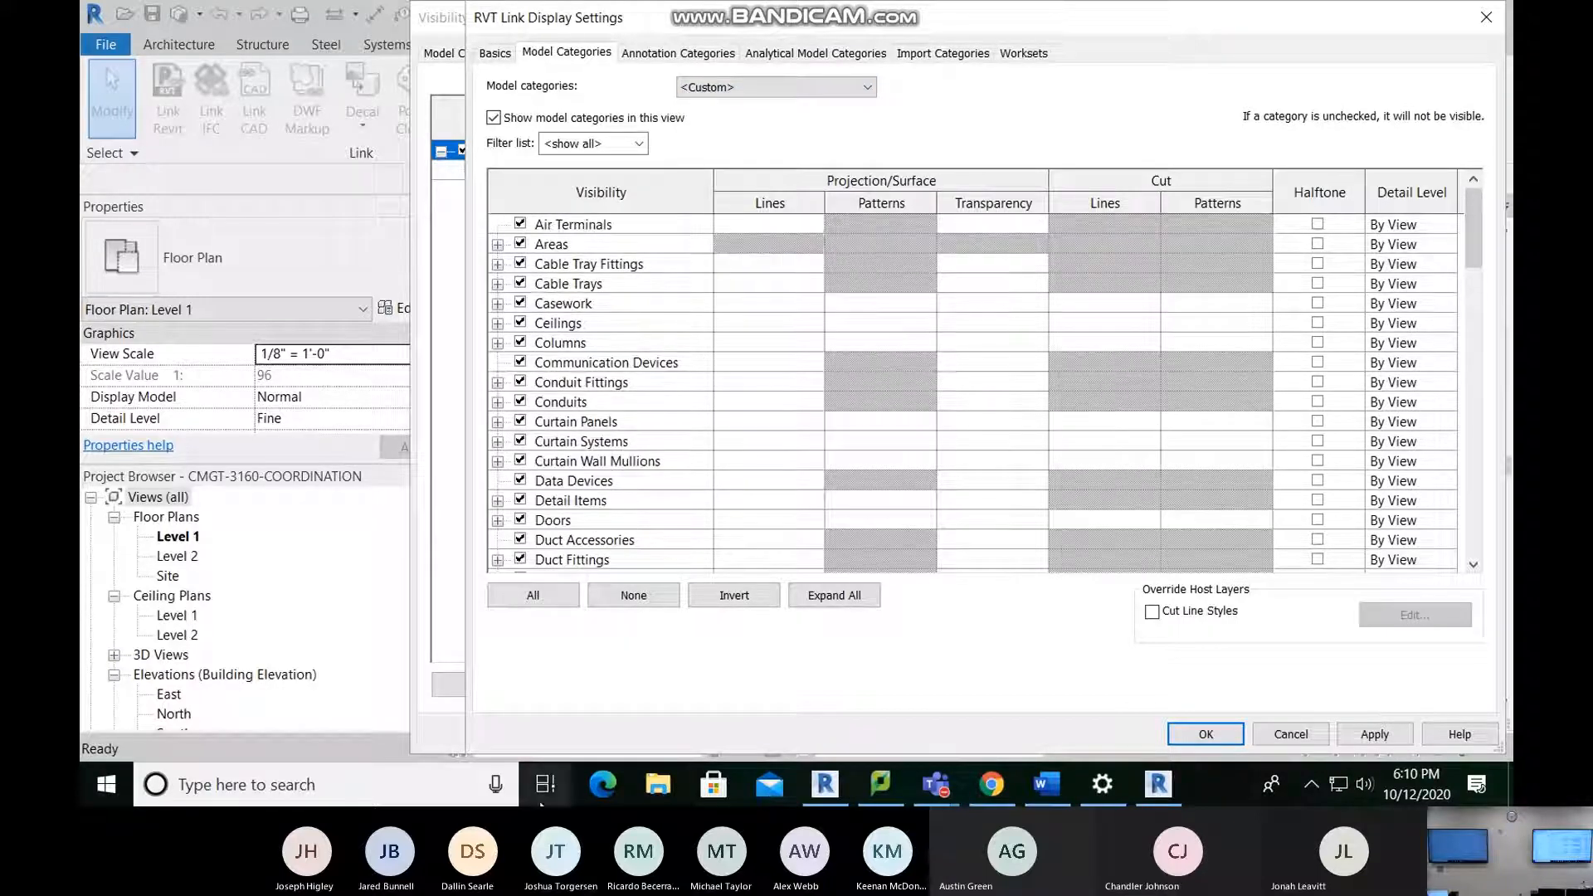
# Step: Turn off the visibility of all the link's model categories and move down through the list from Areas
pyautogui.click(548, 595)
pyautogui.click(520, 224)
pyautogui.click(548, 264)
pyautogui.click(541, 244)
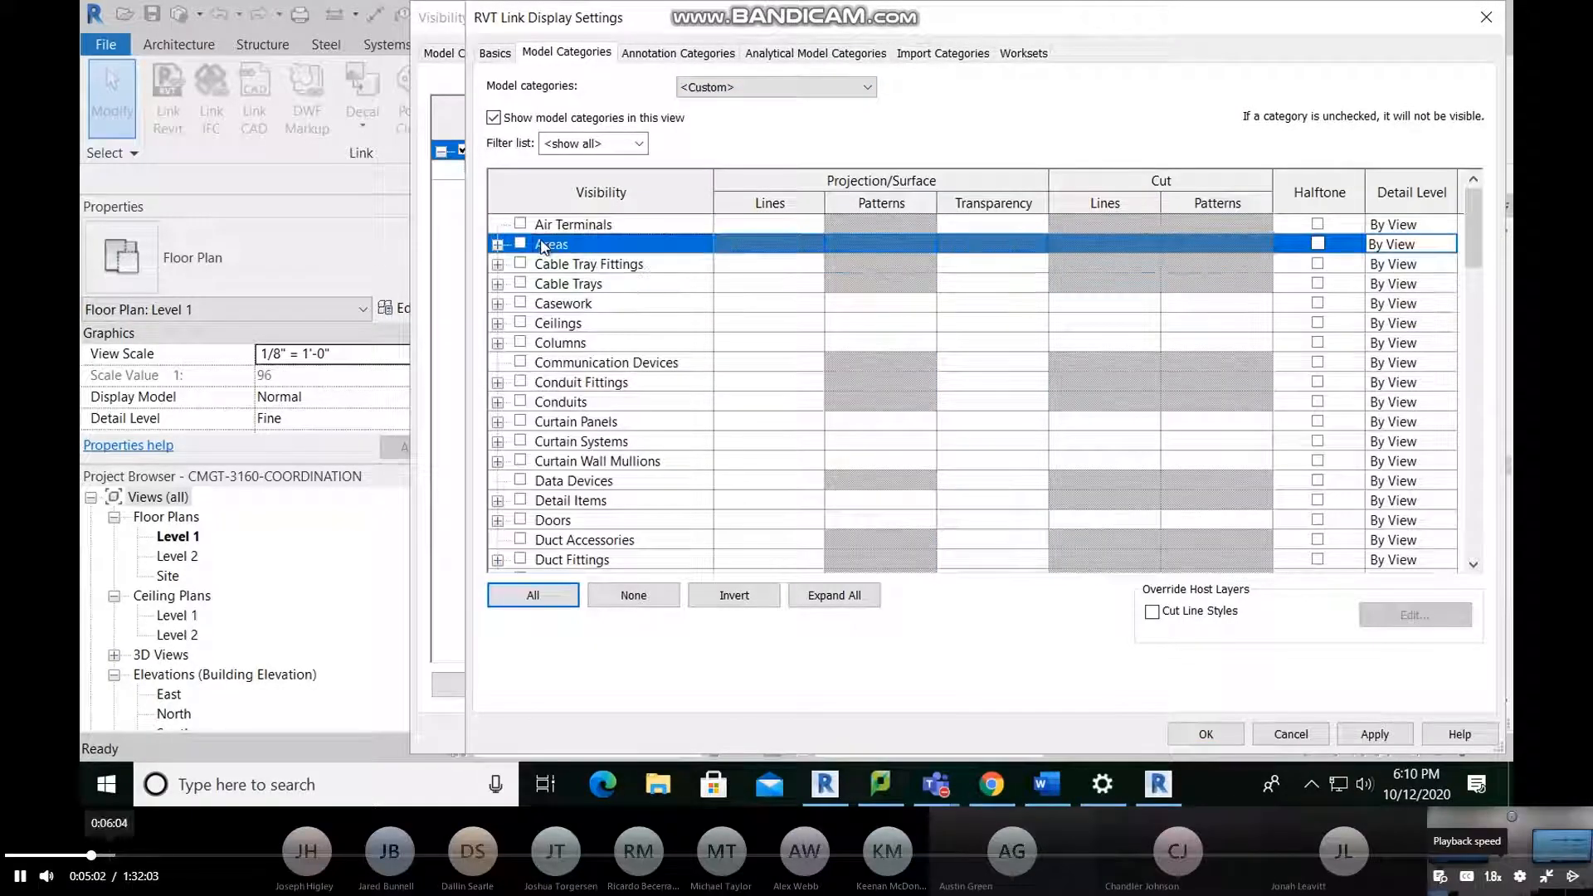
pyautogui.press('Down')
pyautogui.press('Down')
pyautogui.press('Down')
pyautogui.press('Down')
pyautogui.press('Down')
pyautogui.press('Down')
pyautogui.press('Down')
pyautogui.click(74, 855)
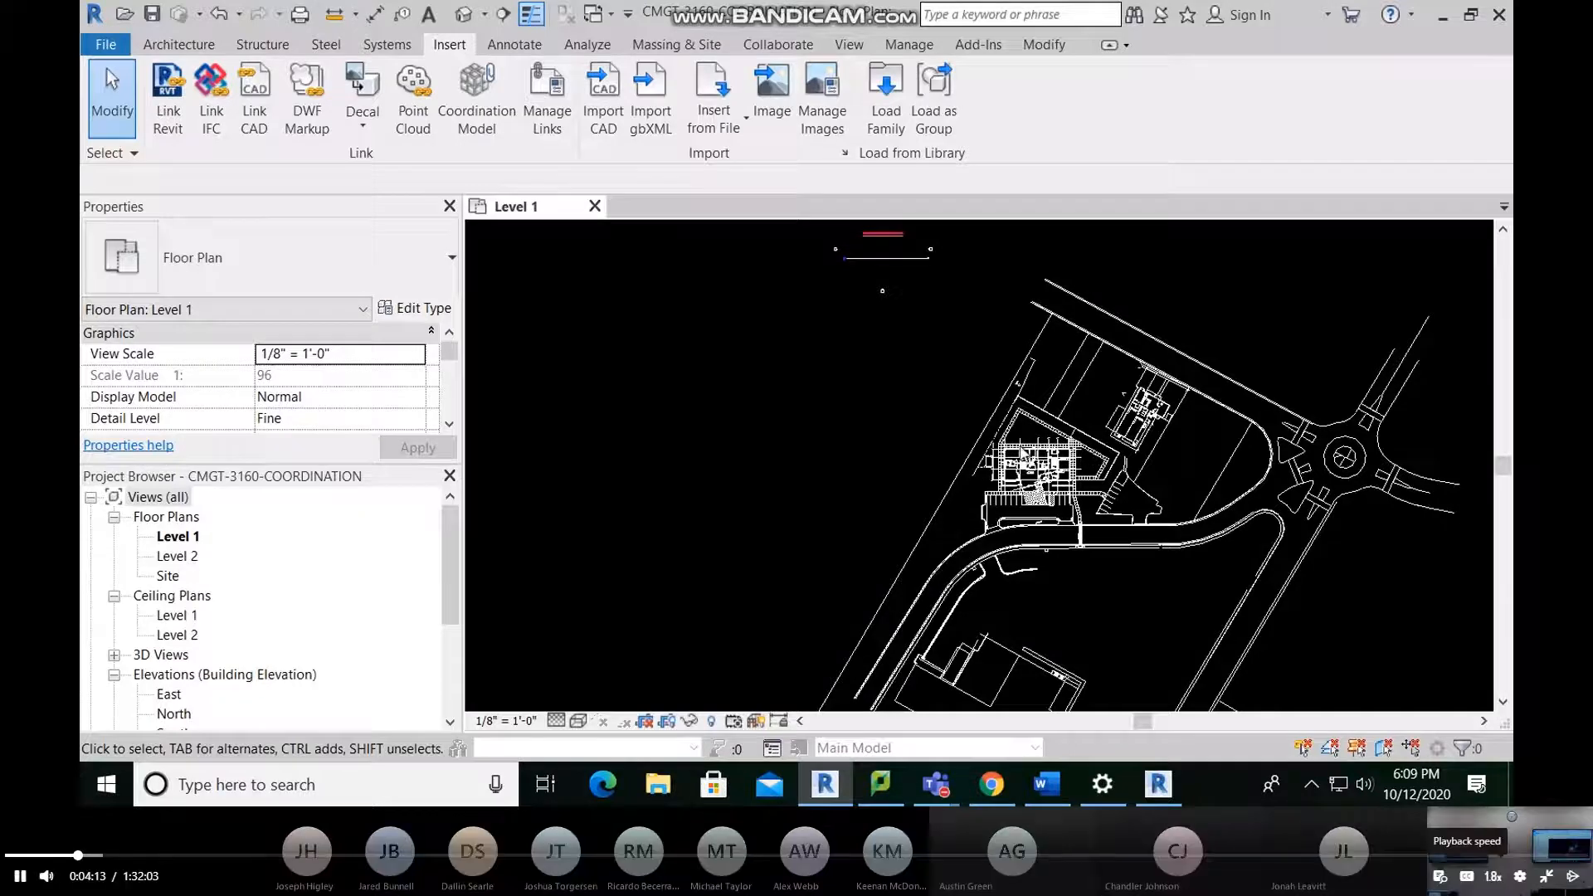
pyautogui.click(1492, 876)
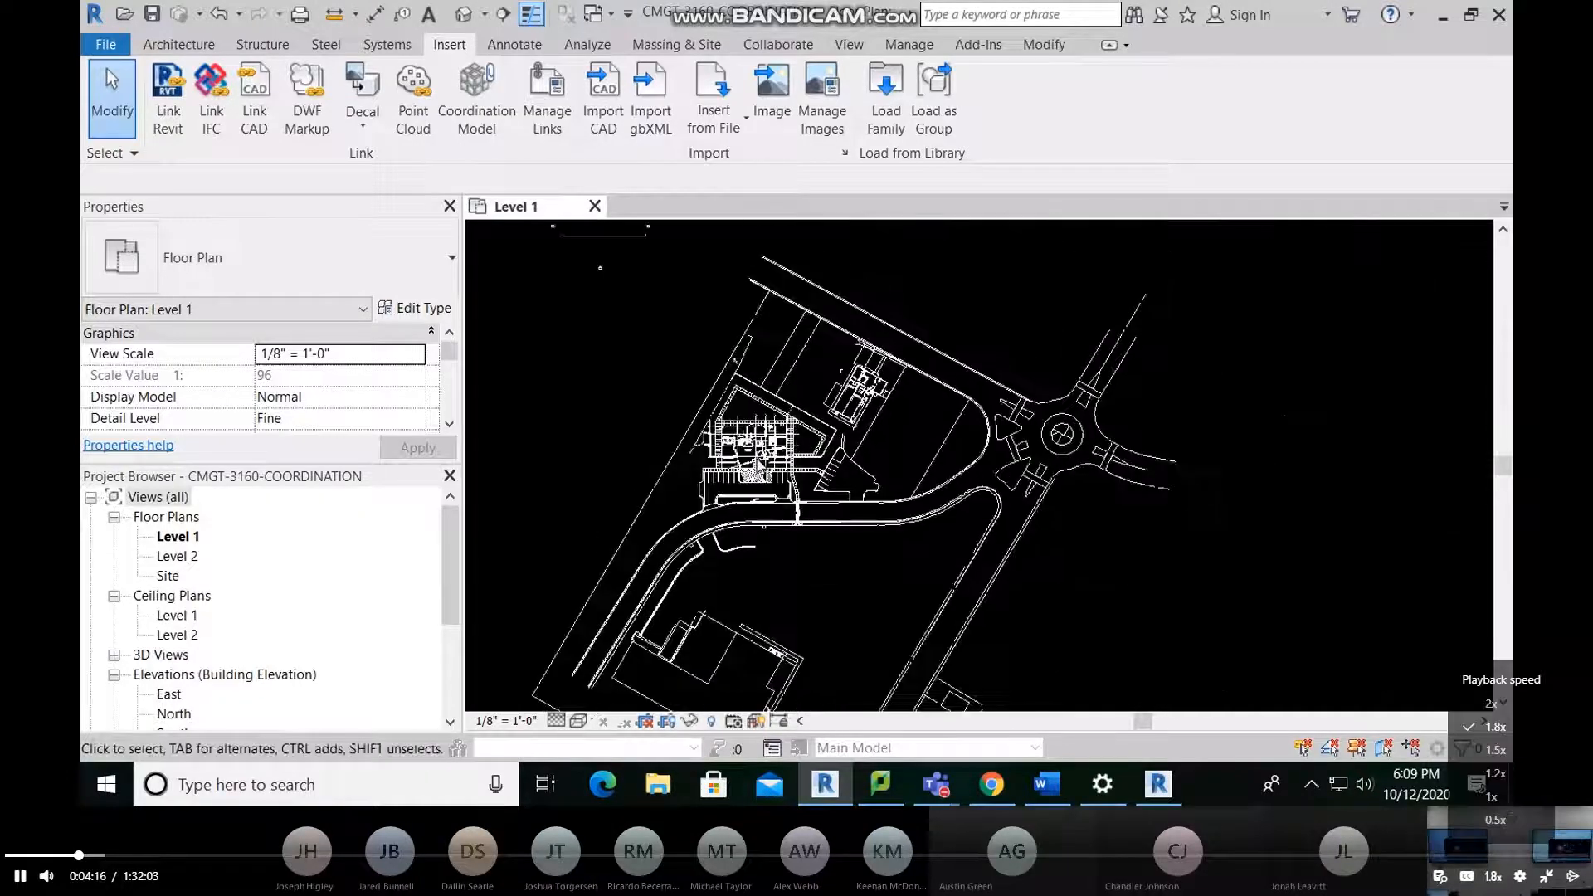
pyautogui.click(1496, 749)
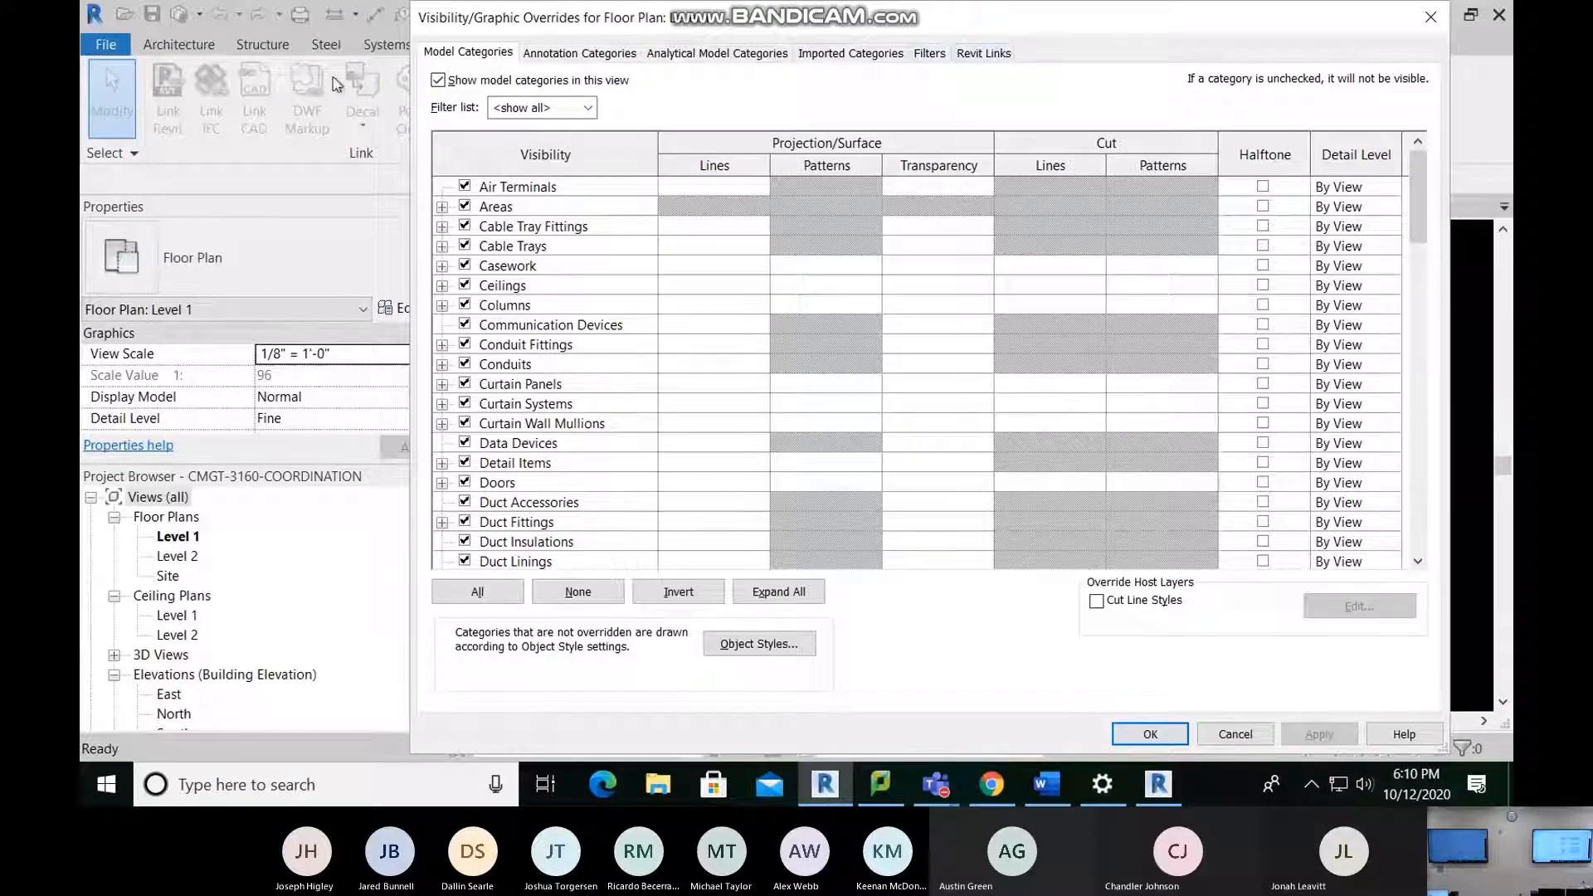
# Step: Set the ARCHITECTURE.rvt link's display settings to Custom in the Level 1 view's Revit link overrides
pyautogui.click(971, 54)
pyautogui.moveTo(610, 6)
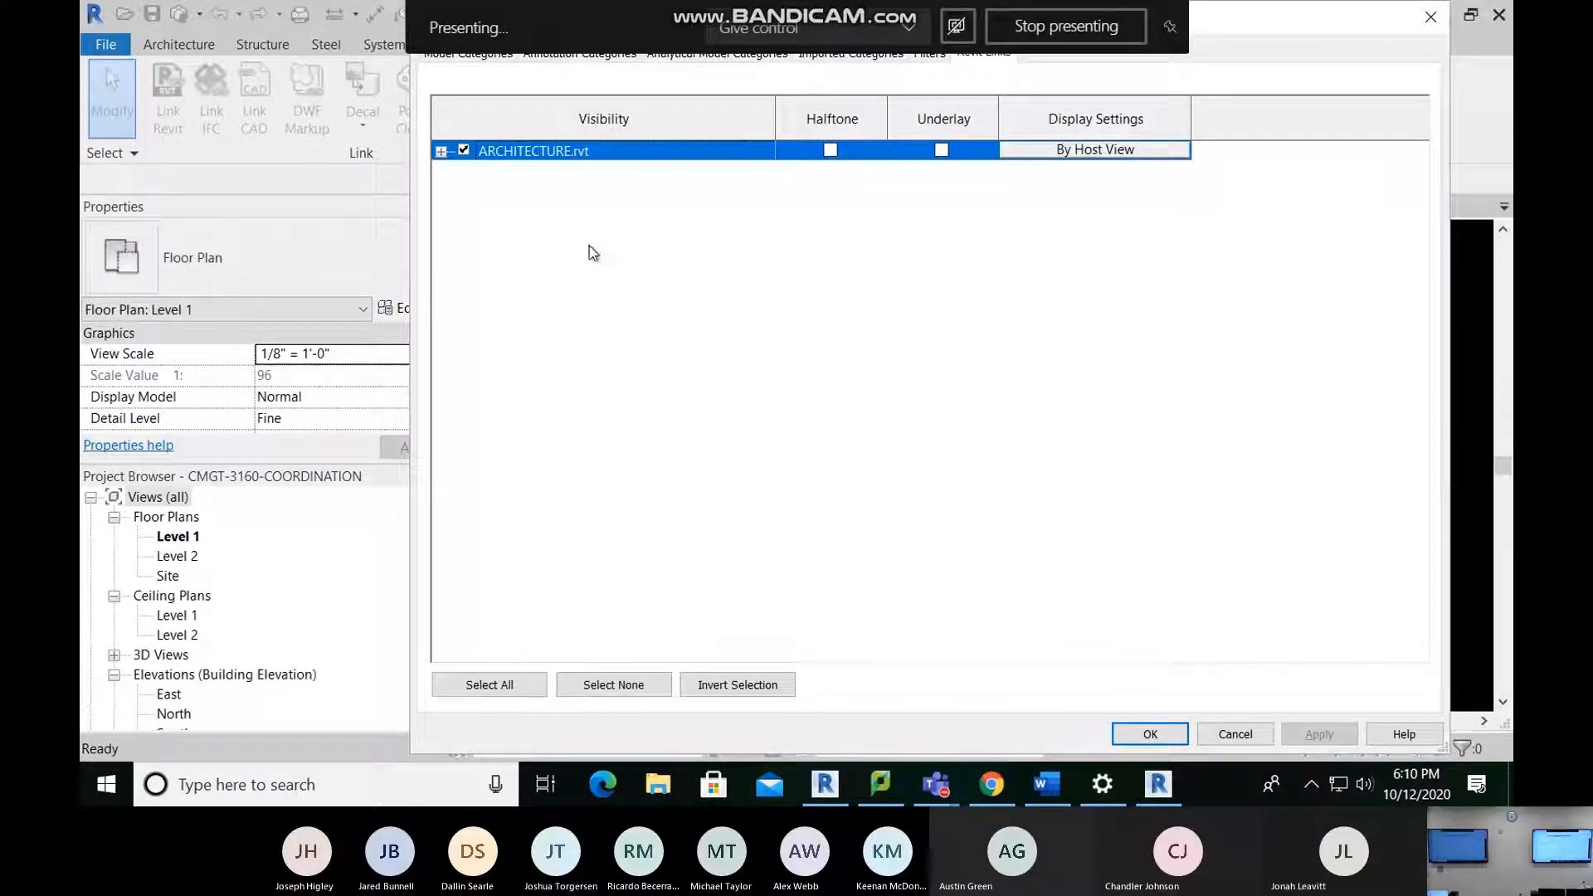
pyautogui.click(441, 151)
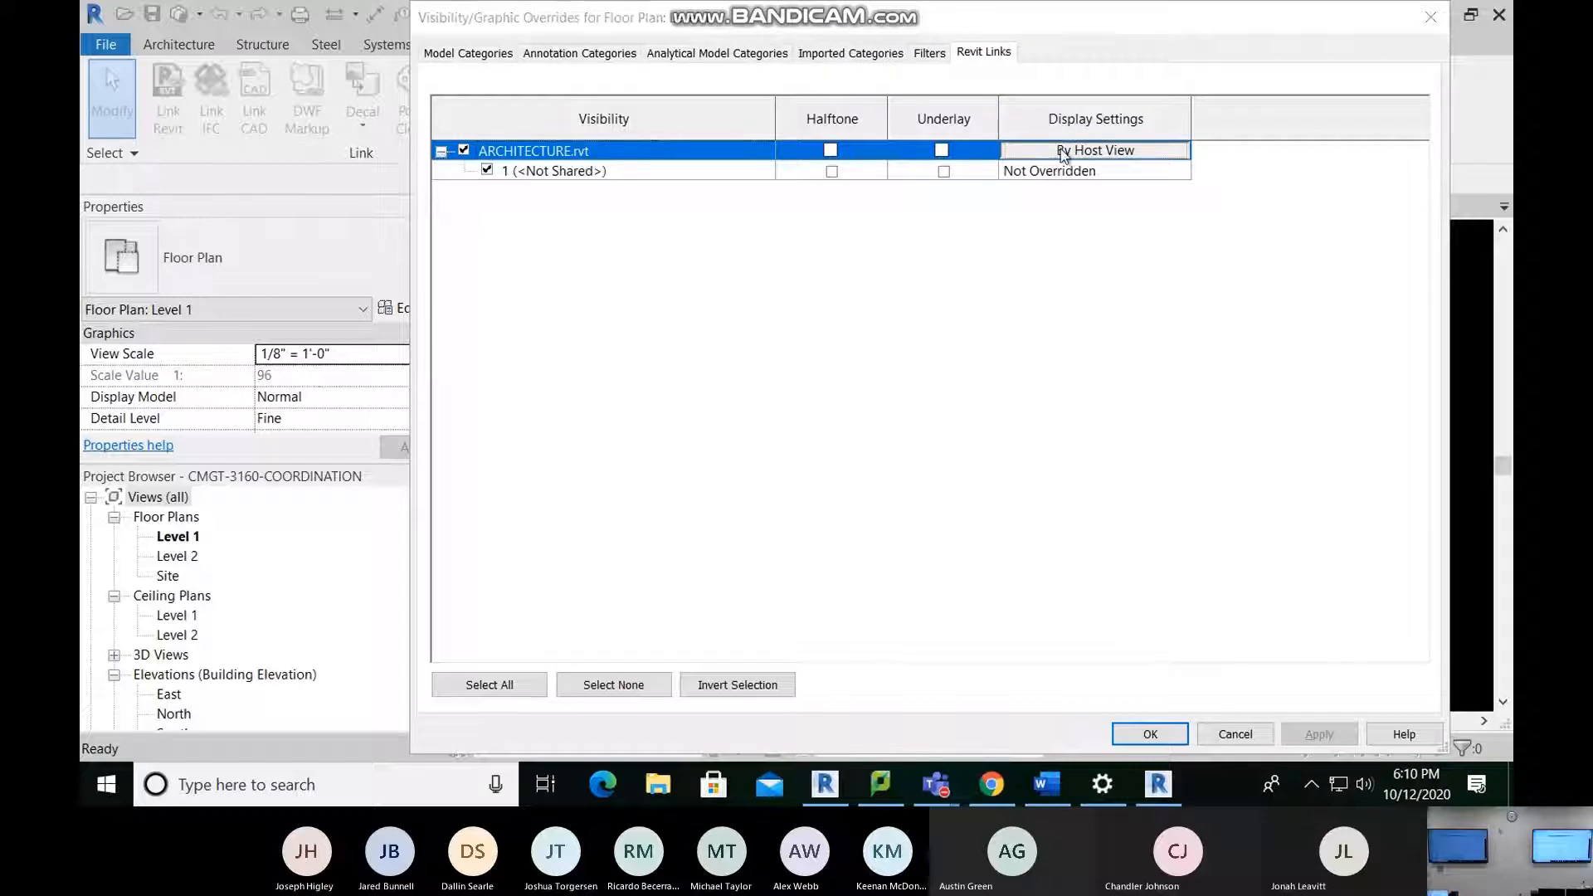
pyautogui.click(1065, 150)
pyautogui.click(759, 114)
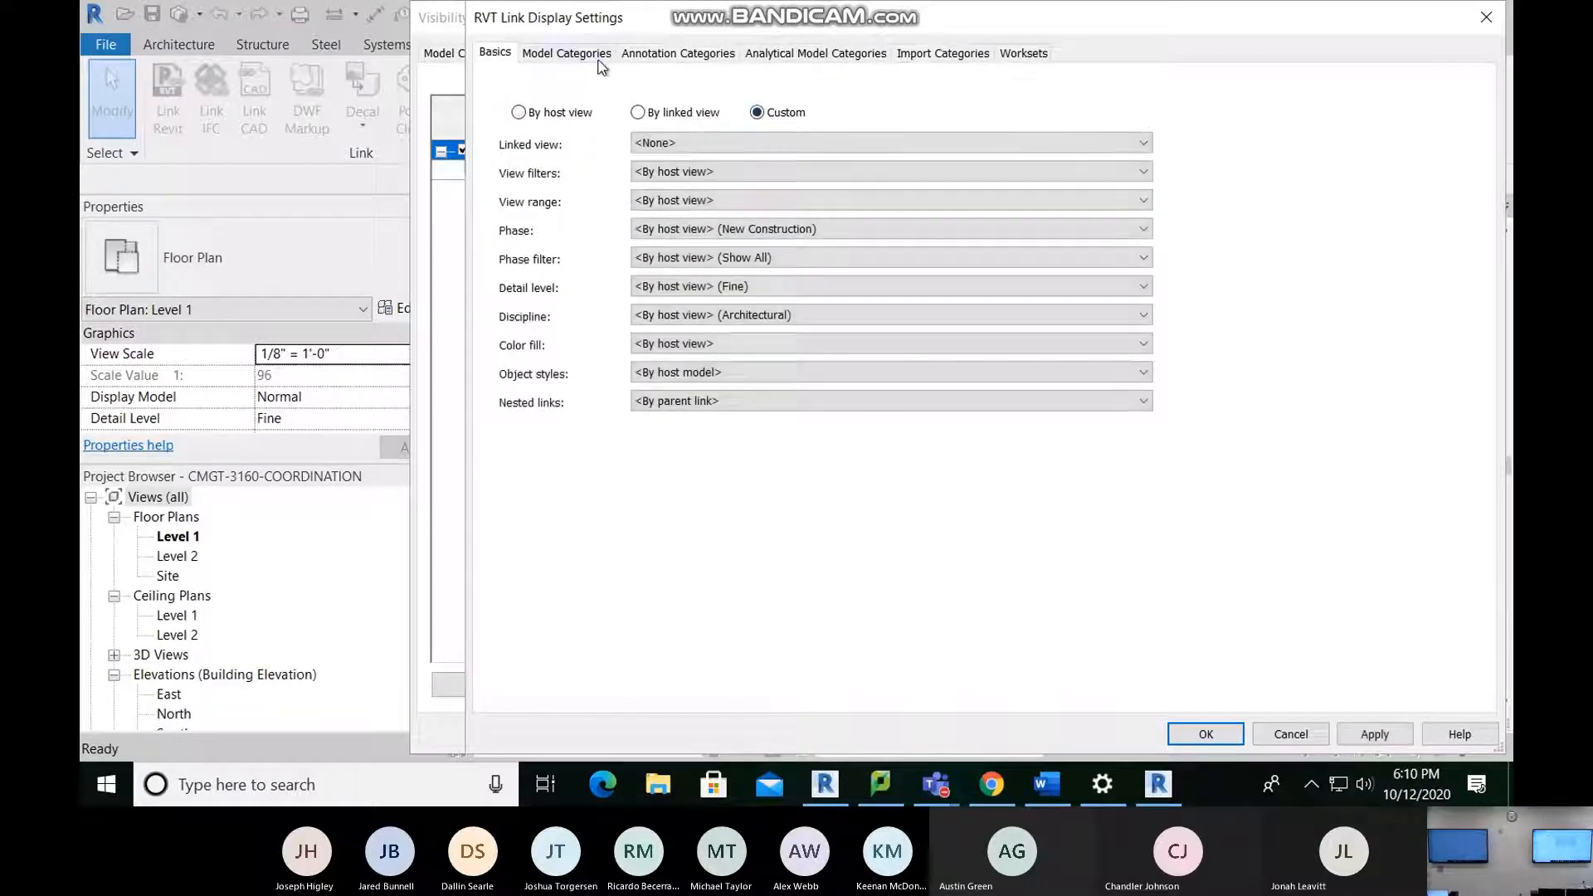
# Step: Set the link's model categories to <Custom> and turn off the visibility of all of them
pyautogui.click(567, 53)
pyautogui.click(776, 87)
pyautogui.click(713, 117)
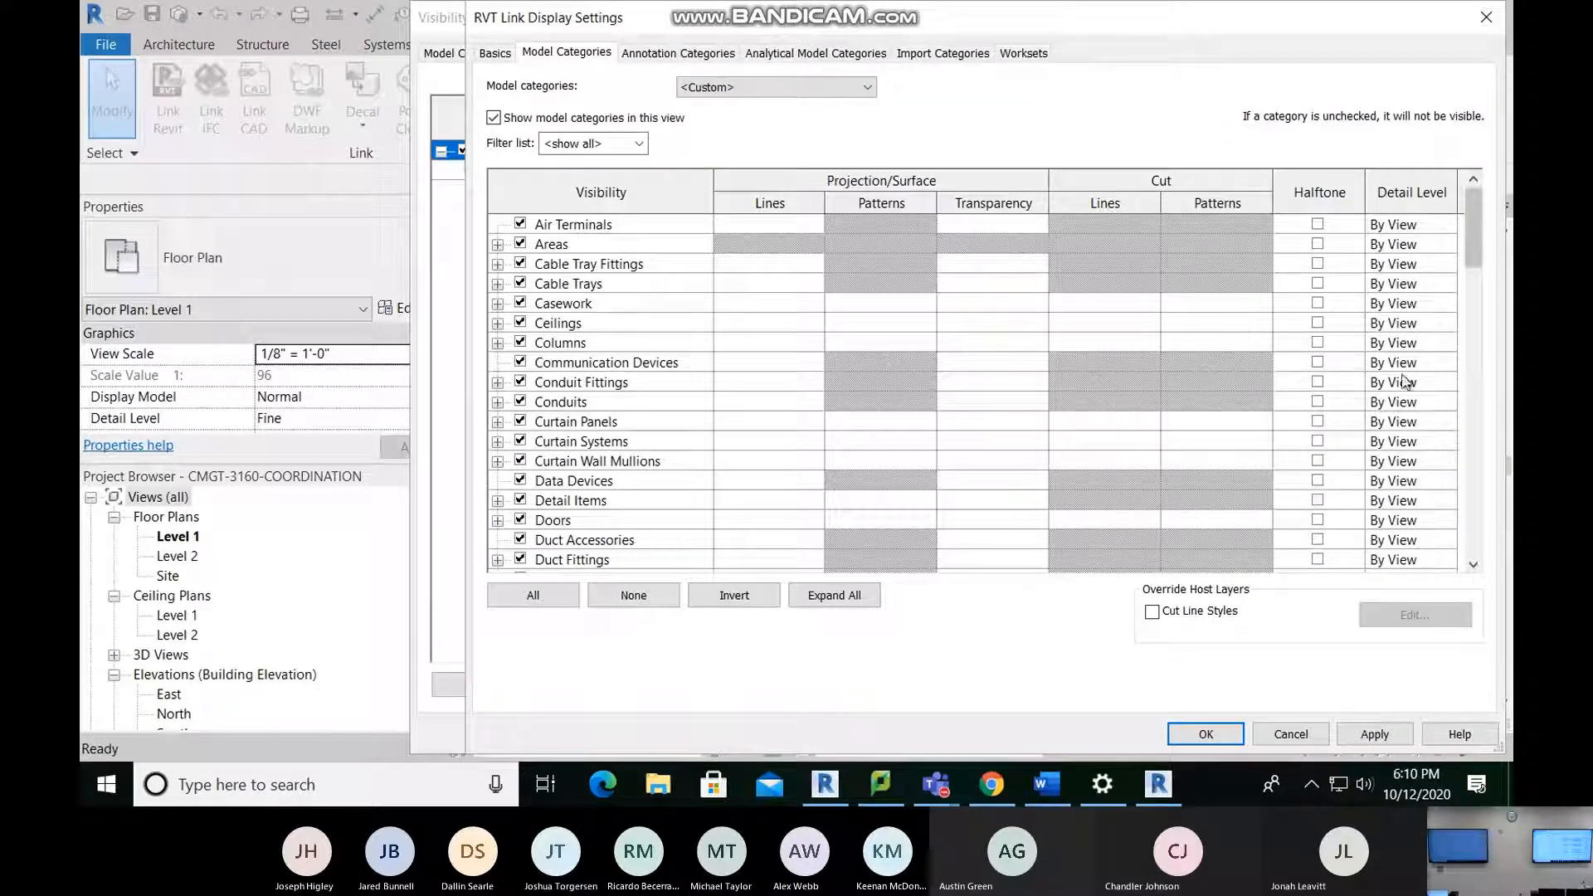
pyautogui.click(569, 591)
pyautogui.click(520, 224)
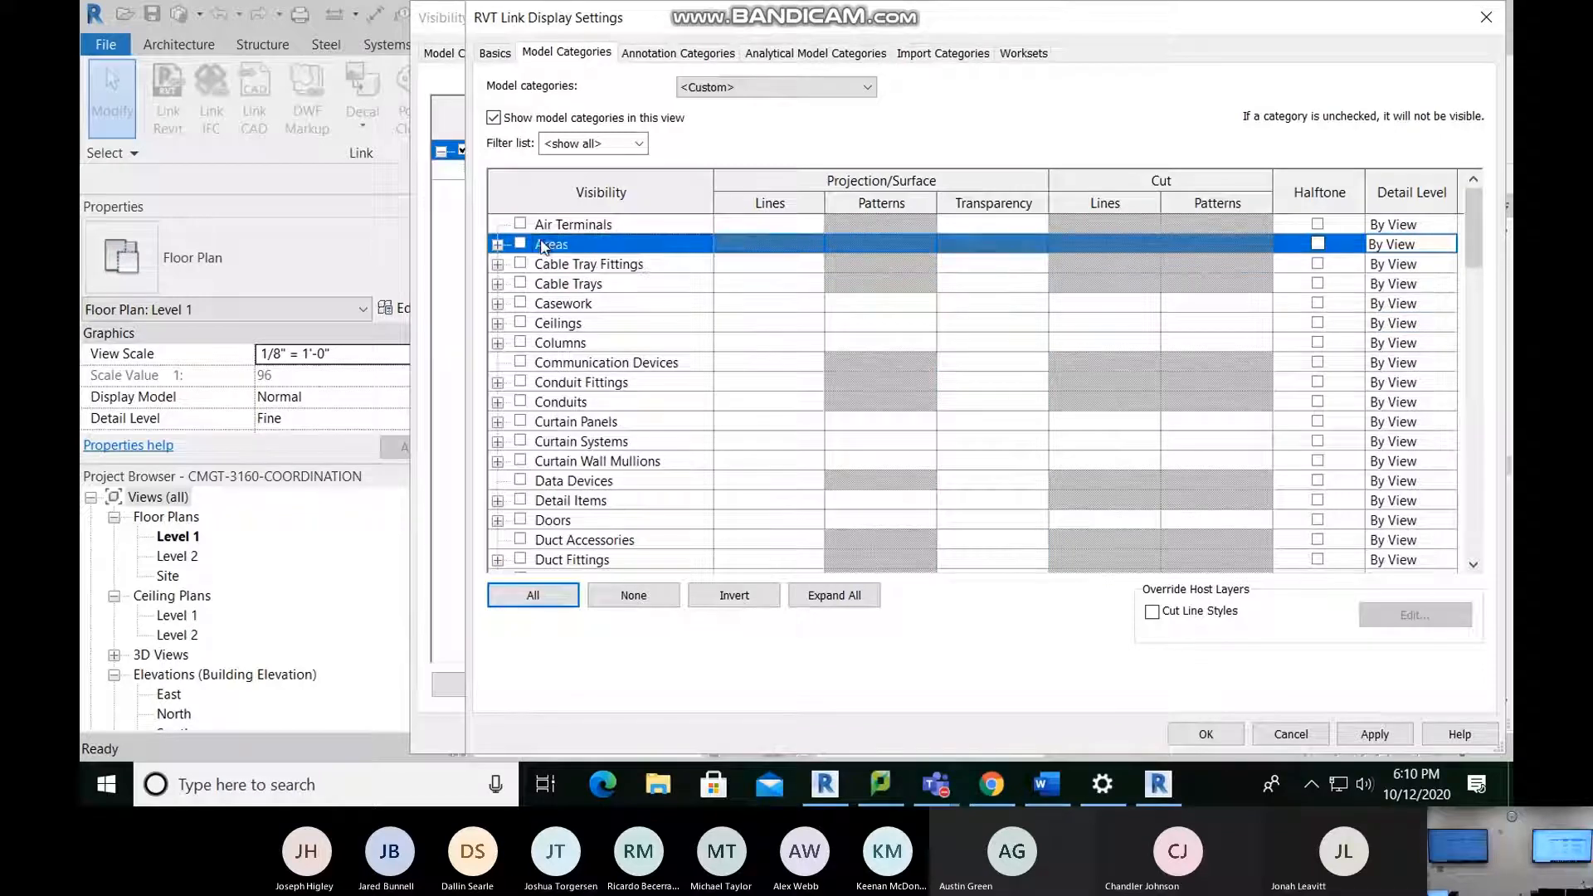
# Step: Turn on the visibility of the Doors category for the linked architecture model
pyautogui.press('Down')
pyautogui.press('Down')
pyautogui.press('Down')
pyautogui.press('Down')
pyautogui.press('Down')
pyautogui.press('Down')
pyautogui.press('Down')
pyautogui.press('Down')
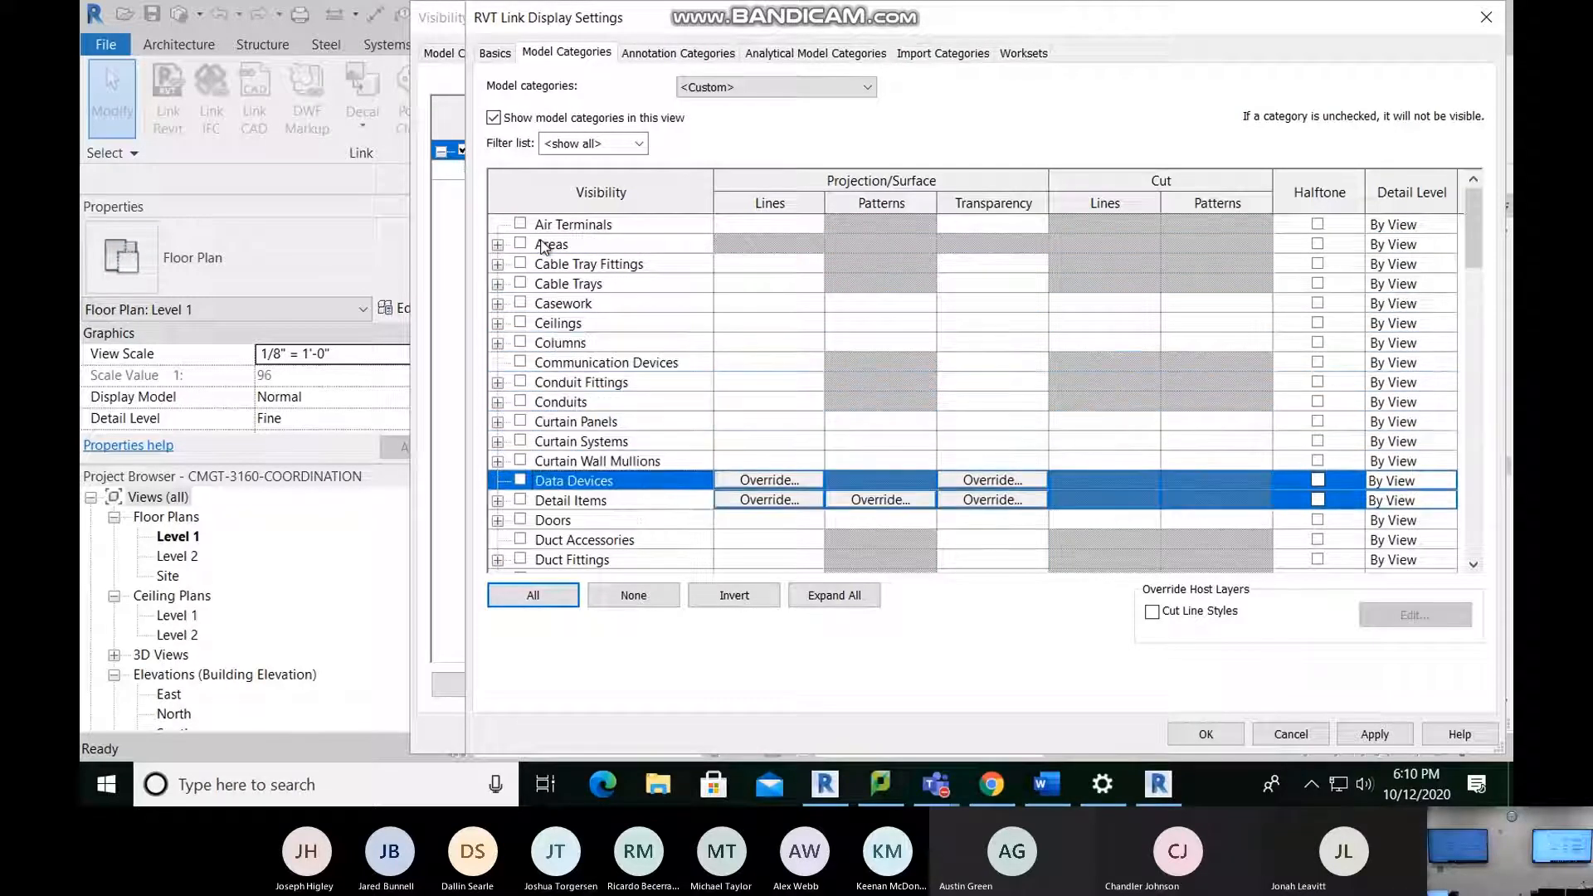
pyautogui.press('space')
# Step: Turn on the visibility of Curtain Panels, Curtain Systems and Curtain Wall Mullions for the linked model
pyautogui.press('Up')
pyautogui.press('Up')
pyautogui.press('Up')
pyautogui.press('Up')
pyautogui.press('Down')
pyautogui.press('Down')
pyautogui.press('Down')
pyautogui.press('Down')
pyautogui.press('Down')
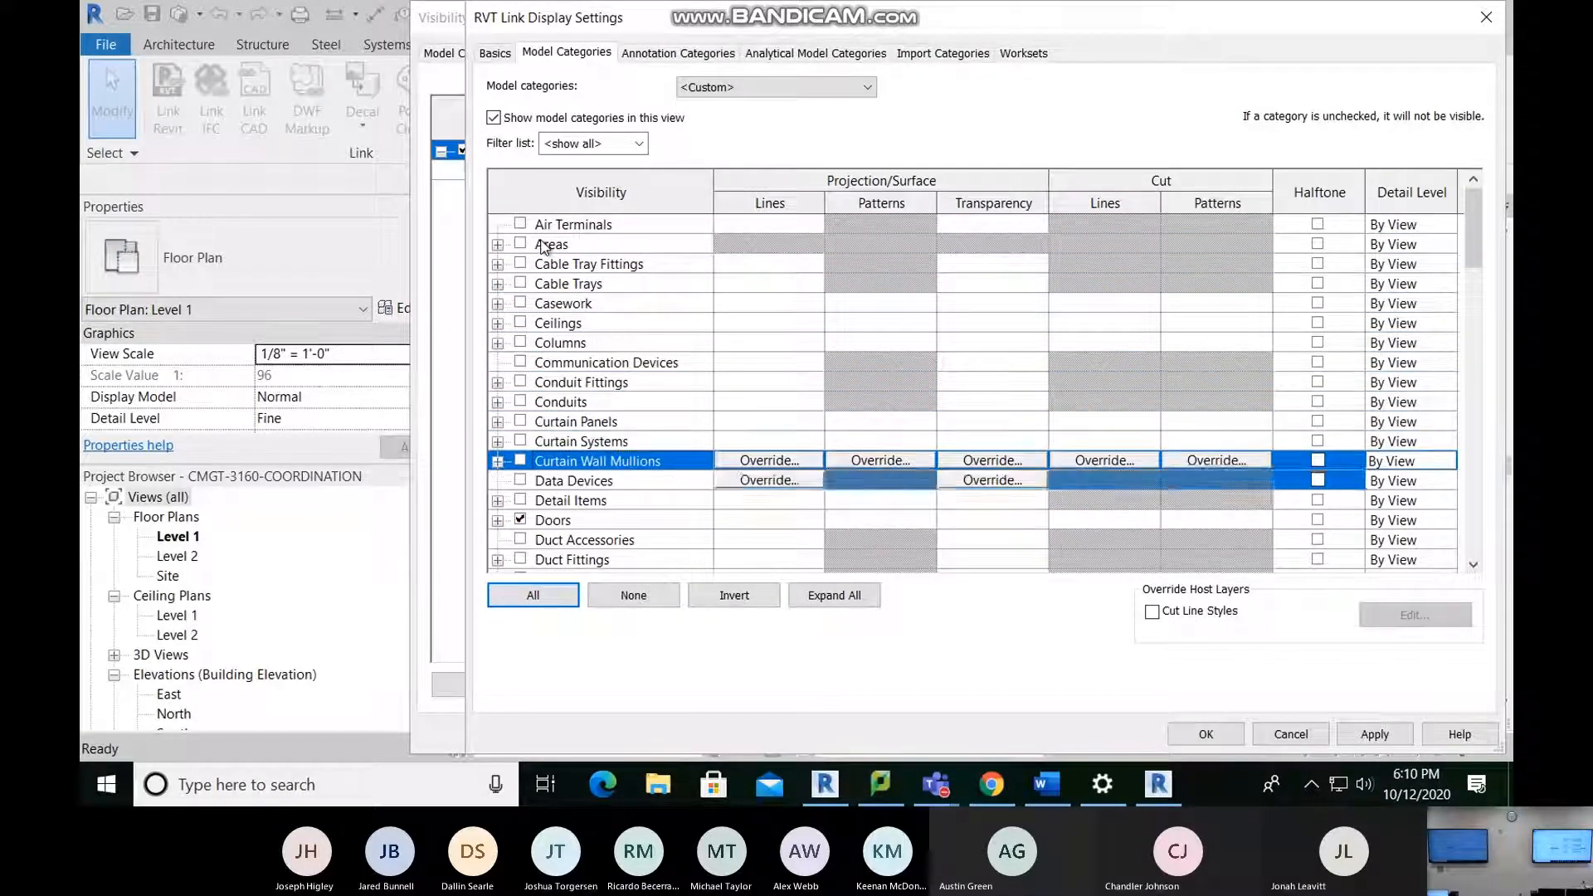
pyautogui.press('Up')
pyautogui.press('Up')
pyautogui.press('Up')
pyautogui.press('Up')
pyautogui.press('Up')
pyautogui.press('Up')
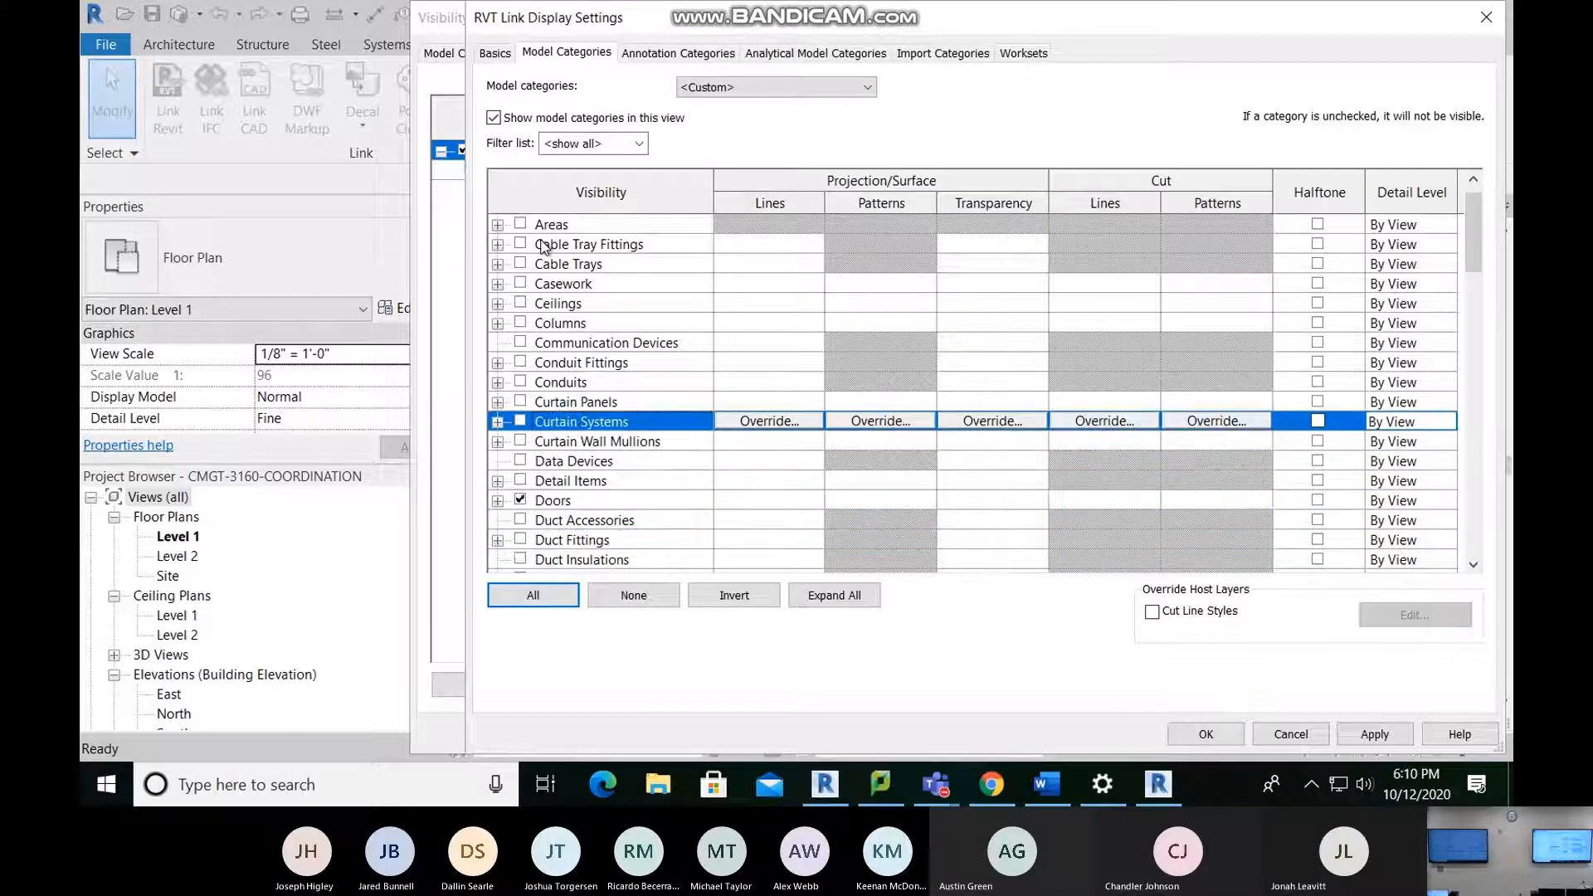
pyautogui.press('space')
pyautogui.press('Down')
pyautogui.press('space')
pyautogui.press('Down')
pyautogui.press('space')
# Step: Turn on the visibility of the Stairs category for the linked architecture model
pyautogui.press('Down')
pyautogui.press('Down')
pyautogui.press('Down')
pyautogui.press('Down')
pyautogui.press('Down')
pyautogui.press('Down')
pyautogui.press('Down')
pyautogui.press('Down')
pyautogui.press('Down')
pyautogui.press('Down')
pyautogui.press('Down')
pyautogui.press('Down')
pyautogui.press('Down')
pyautogui.press('Down')
pyautogui.press('Down')
pyautogui.press('Down')
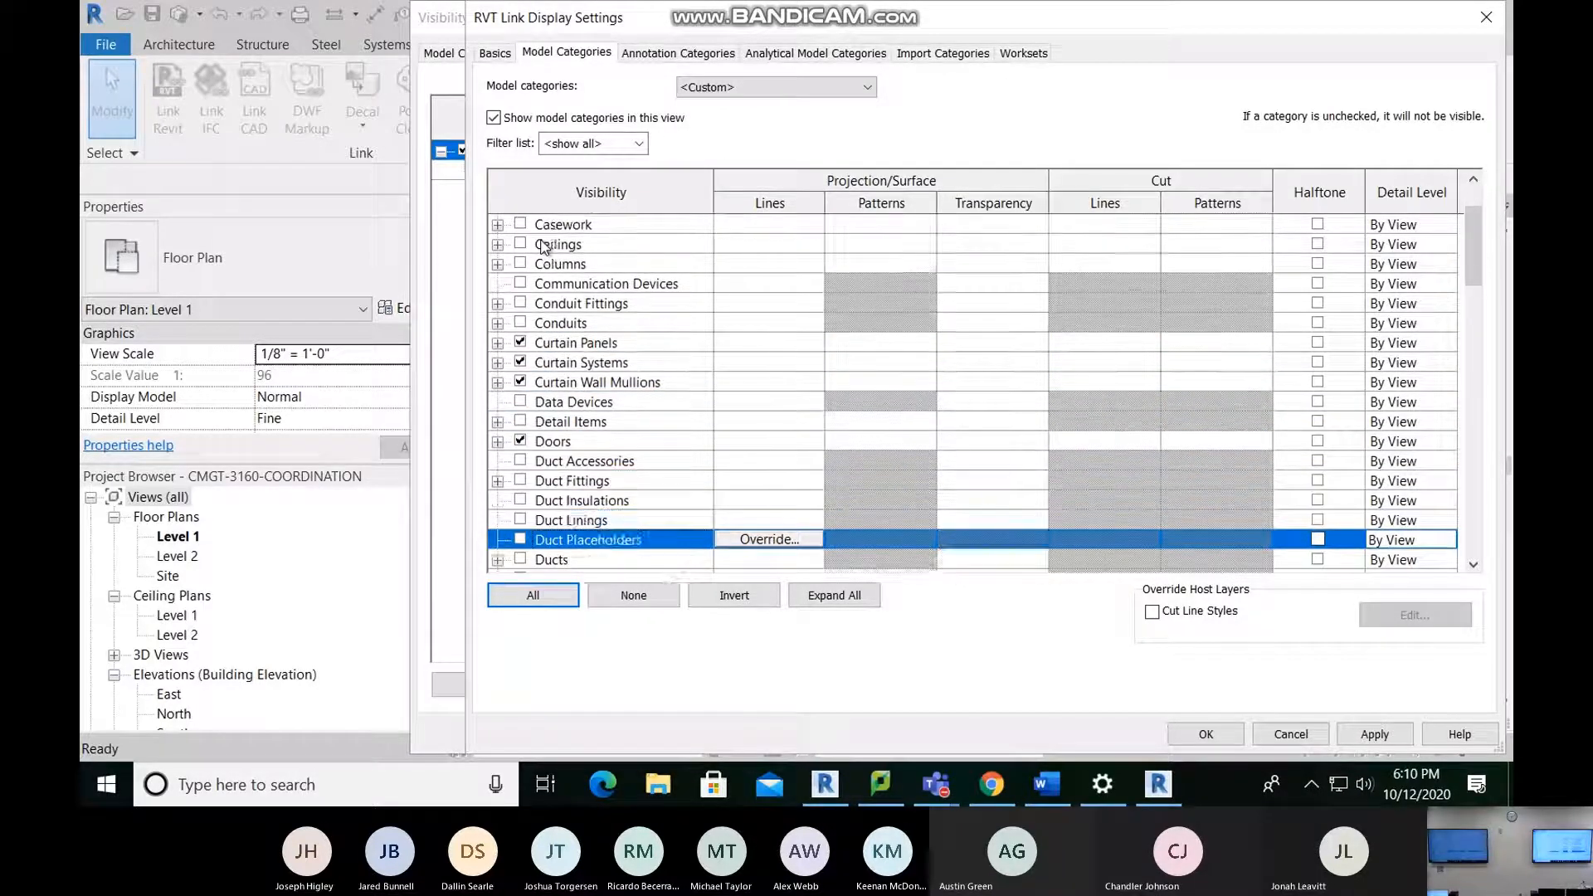
pyautogui.press('Down')
pyautogui.press('Down')
pyautogui.press('Down')
pyautogui.press('Down')
pyautogui.press('Down')
pyautogui.press('Down')
pyautogui.press('Down')
pyautogui.press('Down')
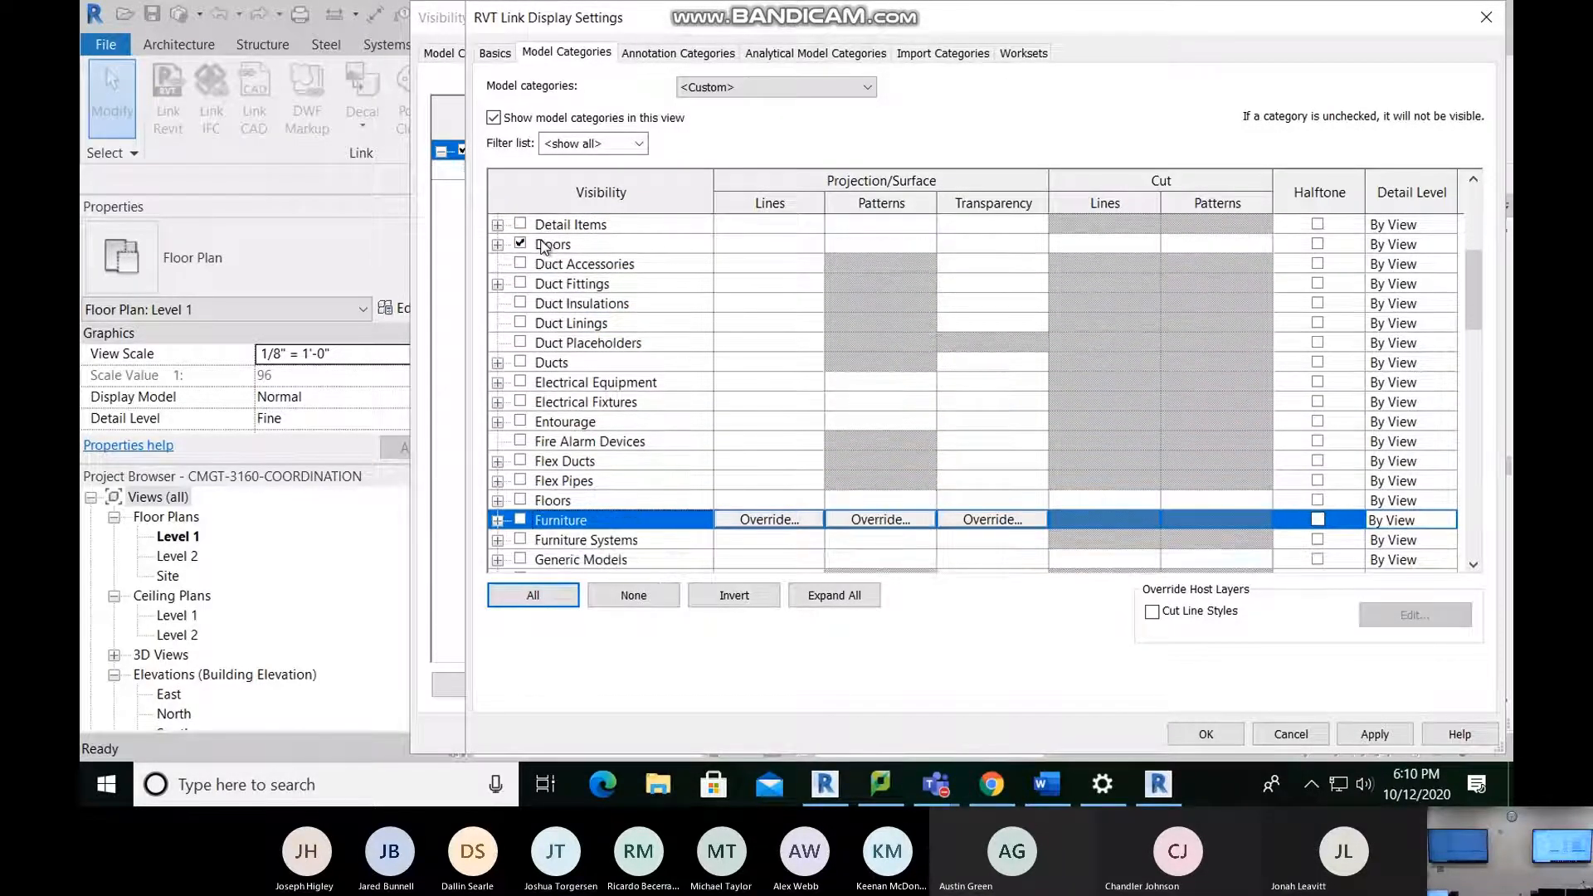
pyautogui.press('Down')
pyautogui.press('Down')
pyautogui.press('Down')
pyautogui.press('Down')
pyautogui.press('Down')
pyautogui.press('Down')
pyautogui.press('Down')
pyautogui.press('Down')
pyautogui.press('Down')
pyautogui.press('Down')
pyautogui.press('Down')
pyautogui.press('Down')
pyautogui.press('Down')
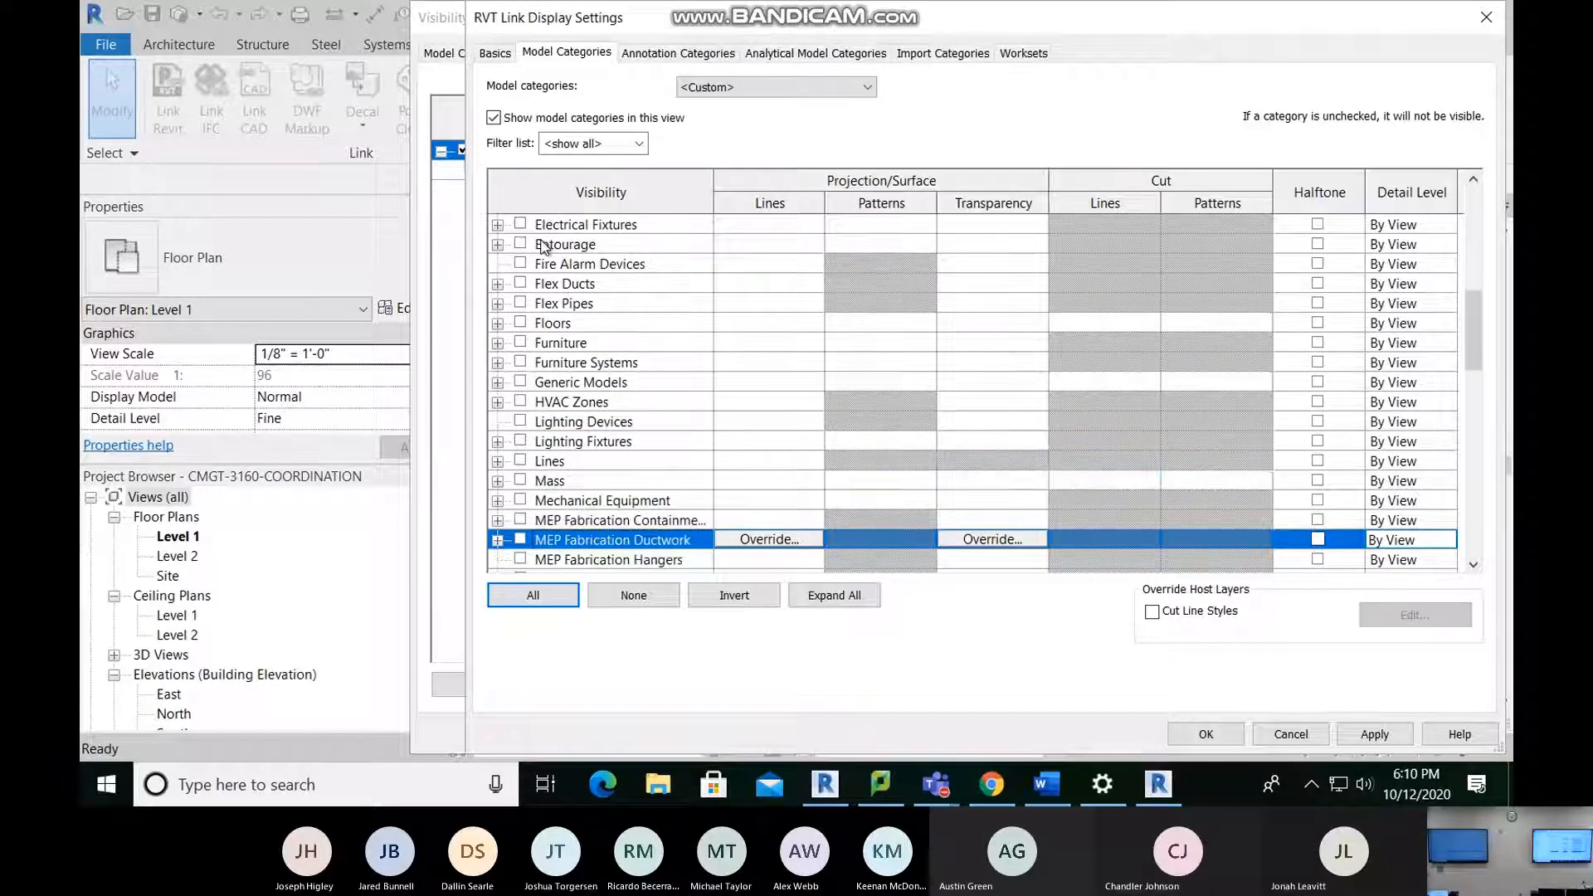
pyautogui.press('Down')
pyautogui.press('Down')
pyautogui.press('Down')
pyautogui.press('Down')
pyautogui.press('Down')
pyautogui.press('Down')
pyautogui.press('Down')
pyautogui.press('Down')
pyautogui.press('Down')
pyautogui.press('Down')
pyautogui.press('Down')
pyautogui.press('Down')
pyautogui.press('Down')
pyautogui.press('Down')
pyautogui.press('Down')
pyautogui.press('Down')
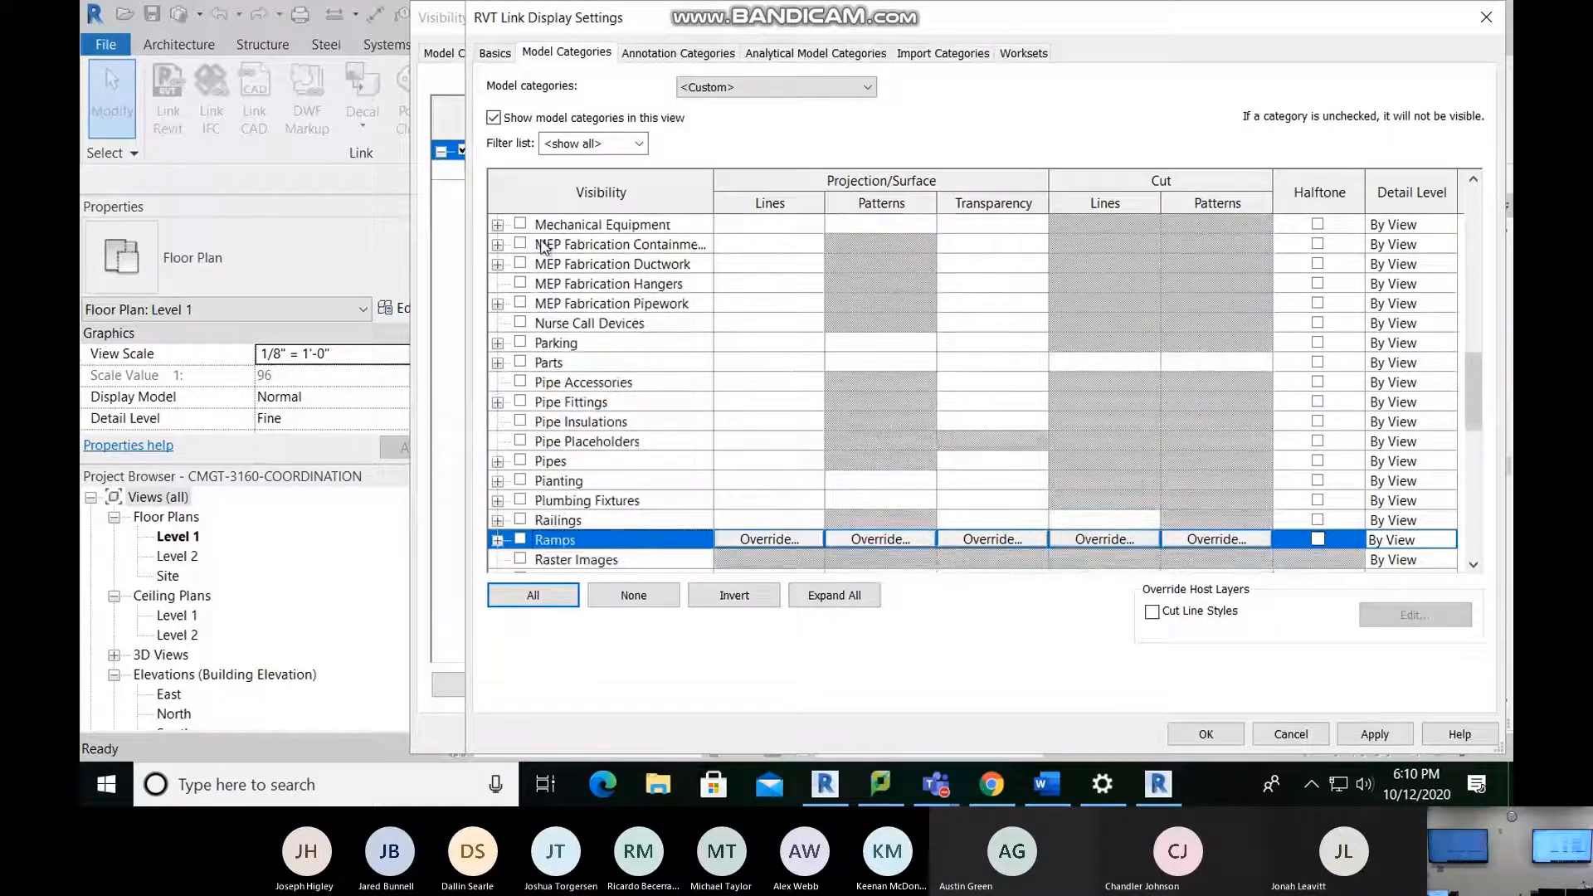
pyautogui.press('Down')
pyautogui.press('Down')
pyautogui.press('Down')
pyautogui.press('Down')
pyautogui.press('Down')
pyautogui.press('Down')
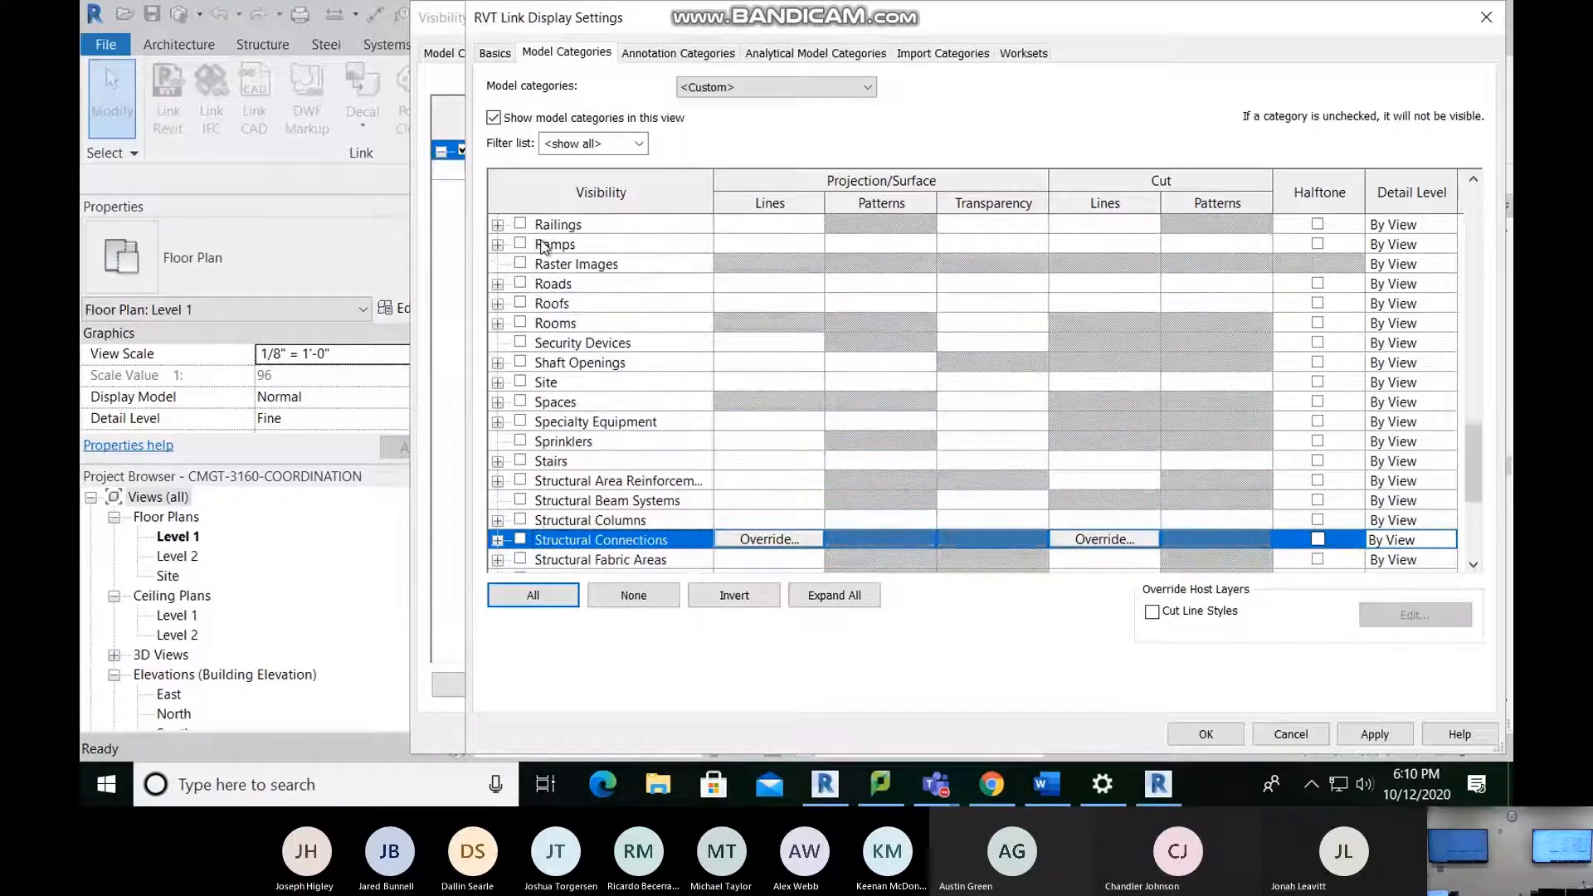
pyautogui.press('Up')
pyautogui.press('Up')
pyautogui.press('Up')
pyautogui.press('Up')
pyautogui.press('Up')
pyautogui.press('Up')
pyautogui.press('Up')
pyautogui.press('space')
# Step: Turn on the visibility of Walls and Windows for the linked model and apply the overrides to the Level 1 view
pyautogui.press('Down')
pyautogui.press('Down')
pyautogui.press('Down')
pyautogui.press('Down')
pyautogui.press('Down')
pyautogui.press('Down')
pyautogui.press('Down')
pyautogui.press('Down')
pyautogui.press('Down')
pyautogui.press('Down')
pyautogui.press('Down')
pyautogui.press('Down')
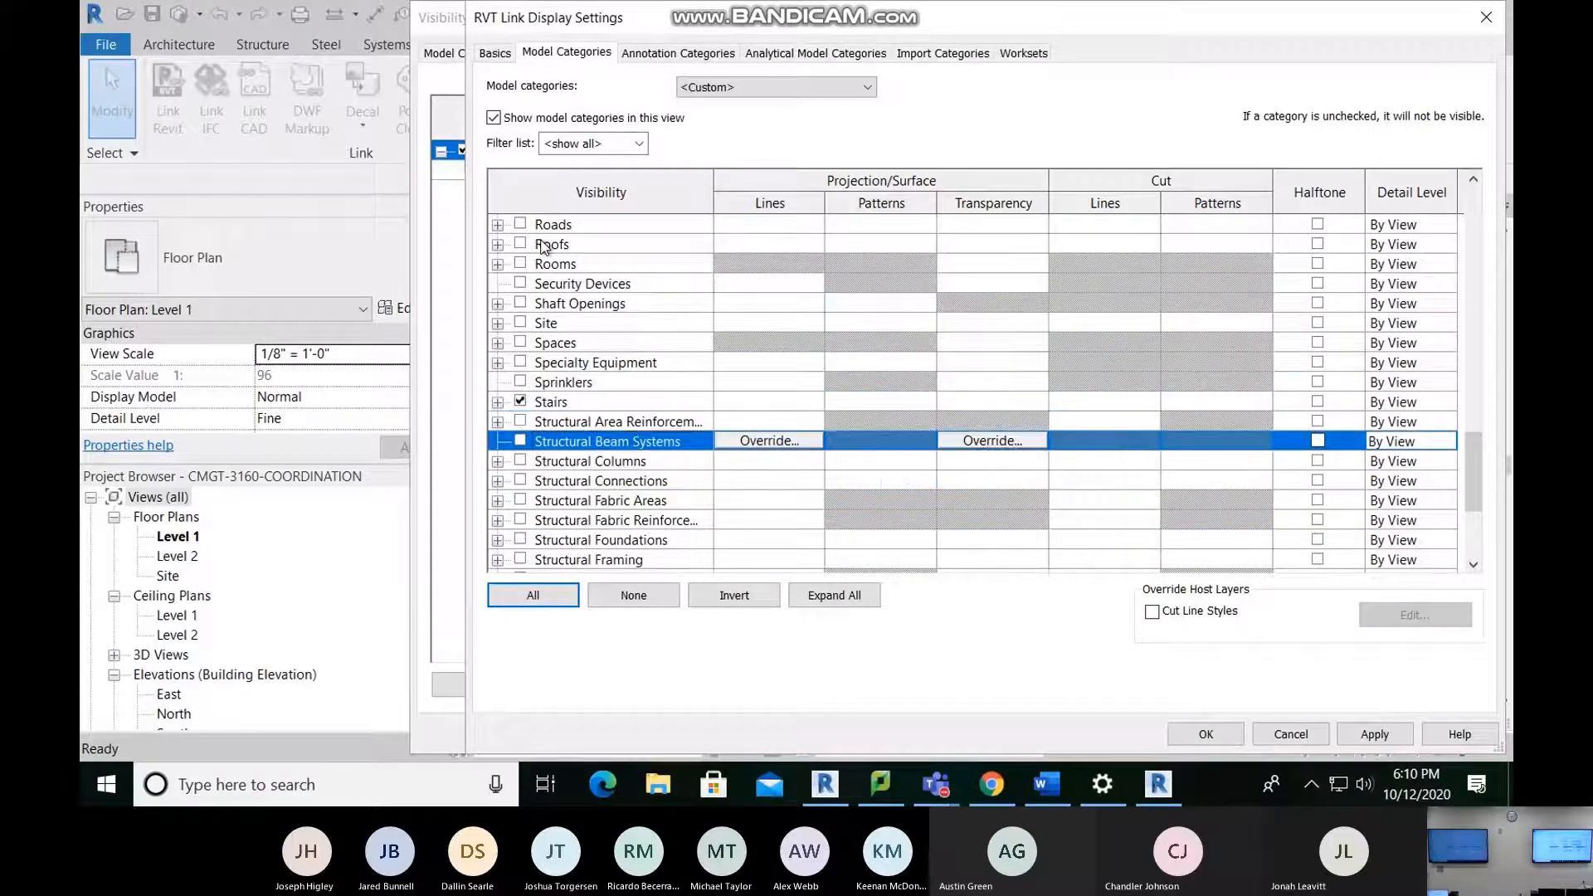
pyautogui.press('Down')
pyautogui.press('Down')
pyautogui.press('Down')
pyautogui.press('Down')
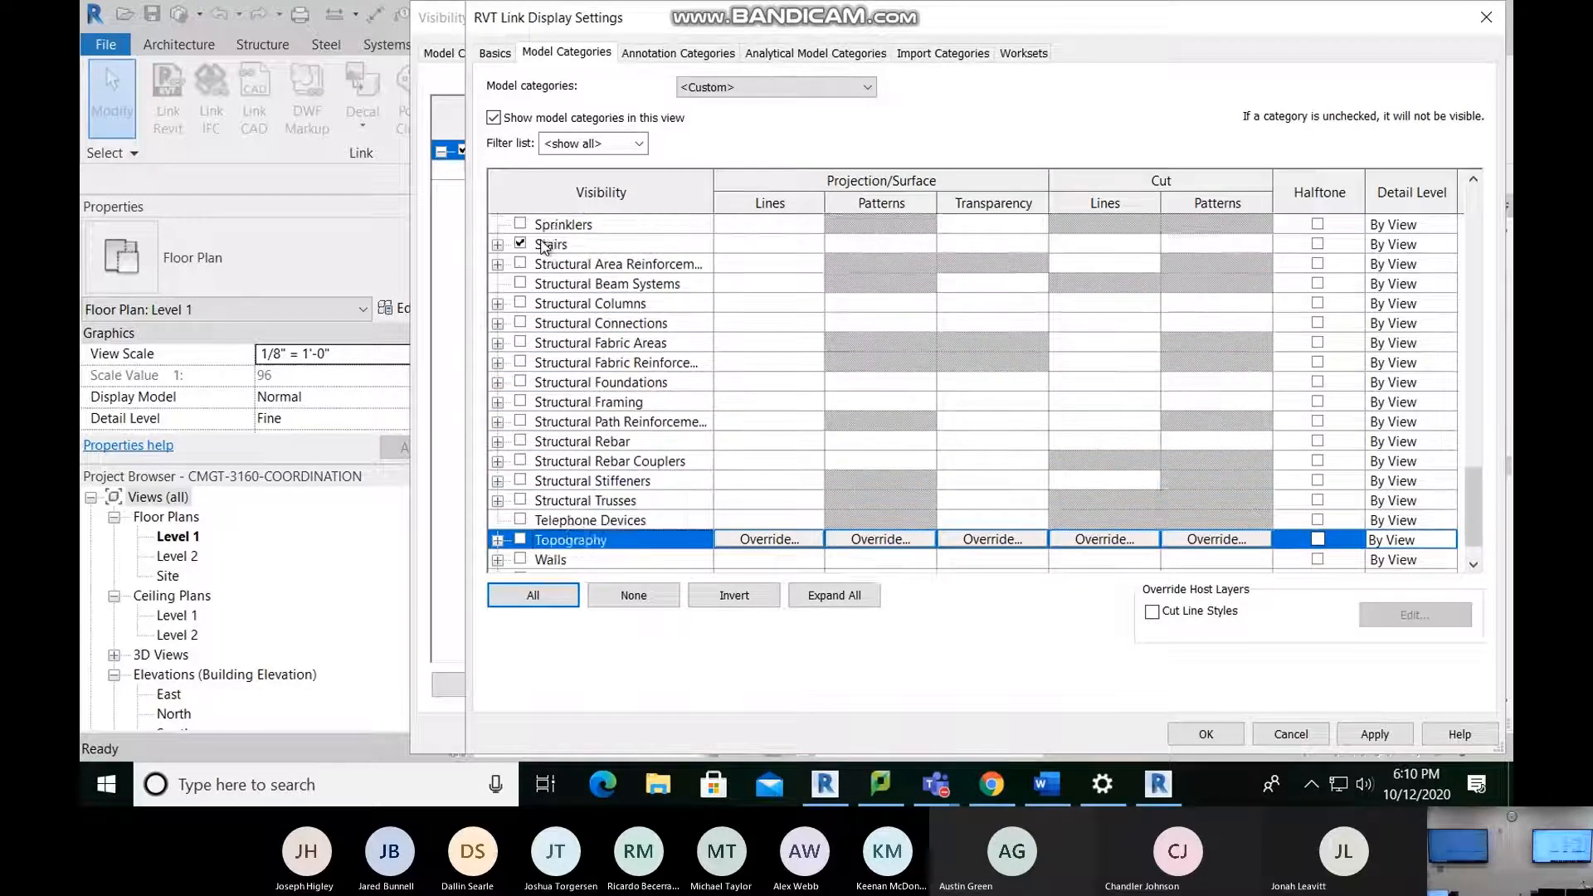
pyautogui.press('space')
pyautogui.press('Down')
pyautogui.press('Down')
pyautogui.press('space')
pyautogui.press('Up')
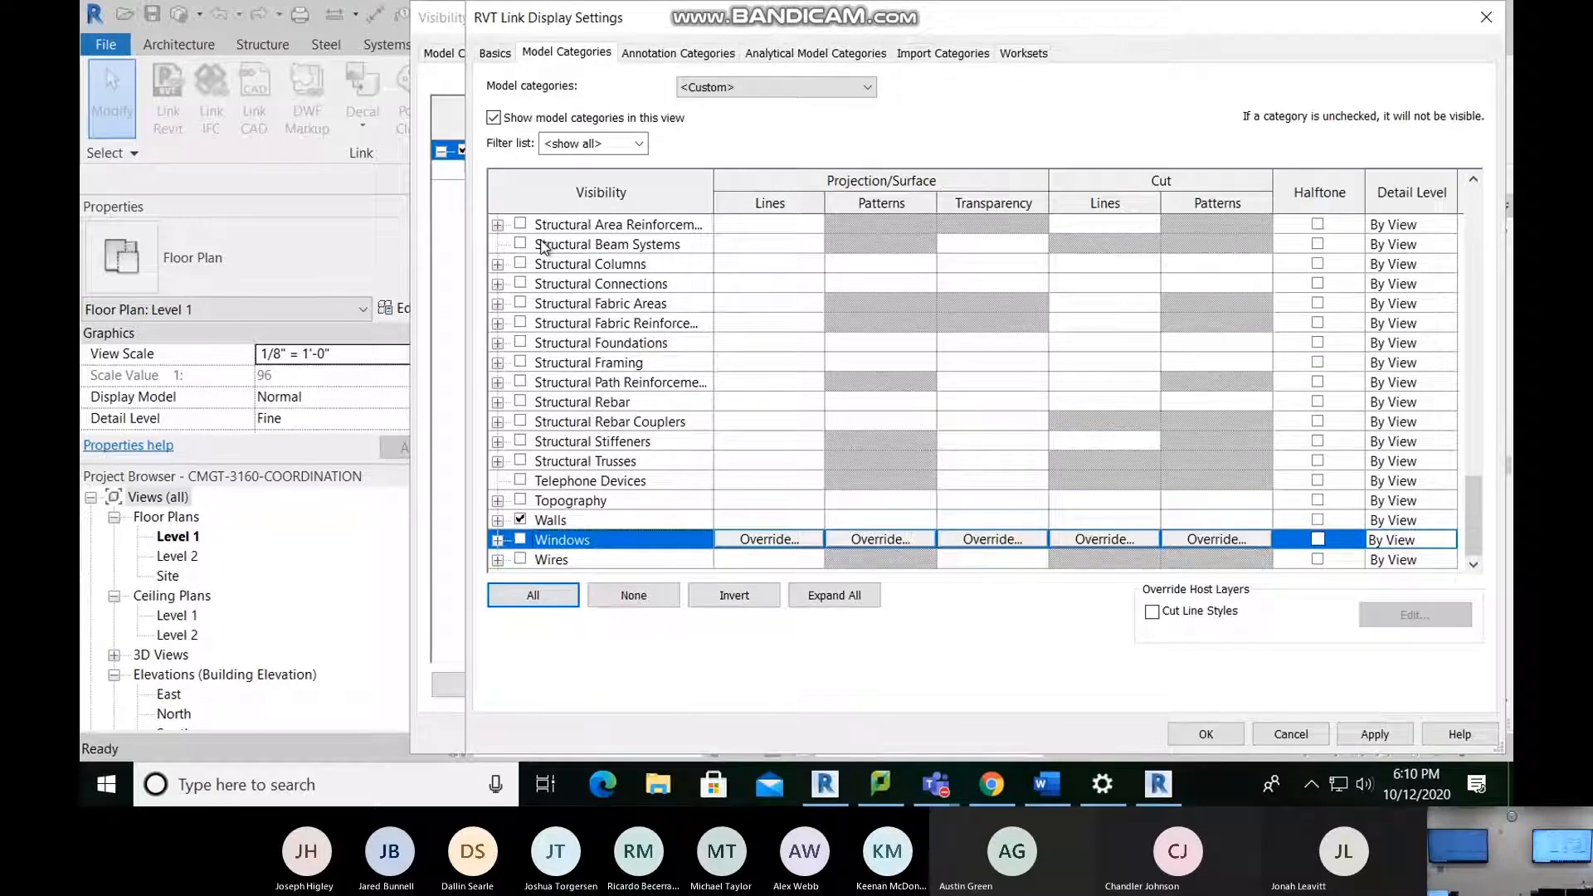
pyautogui.click(1206, 734)
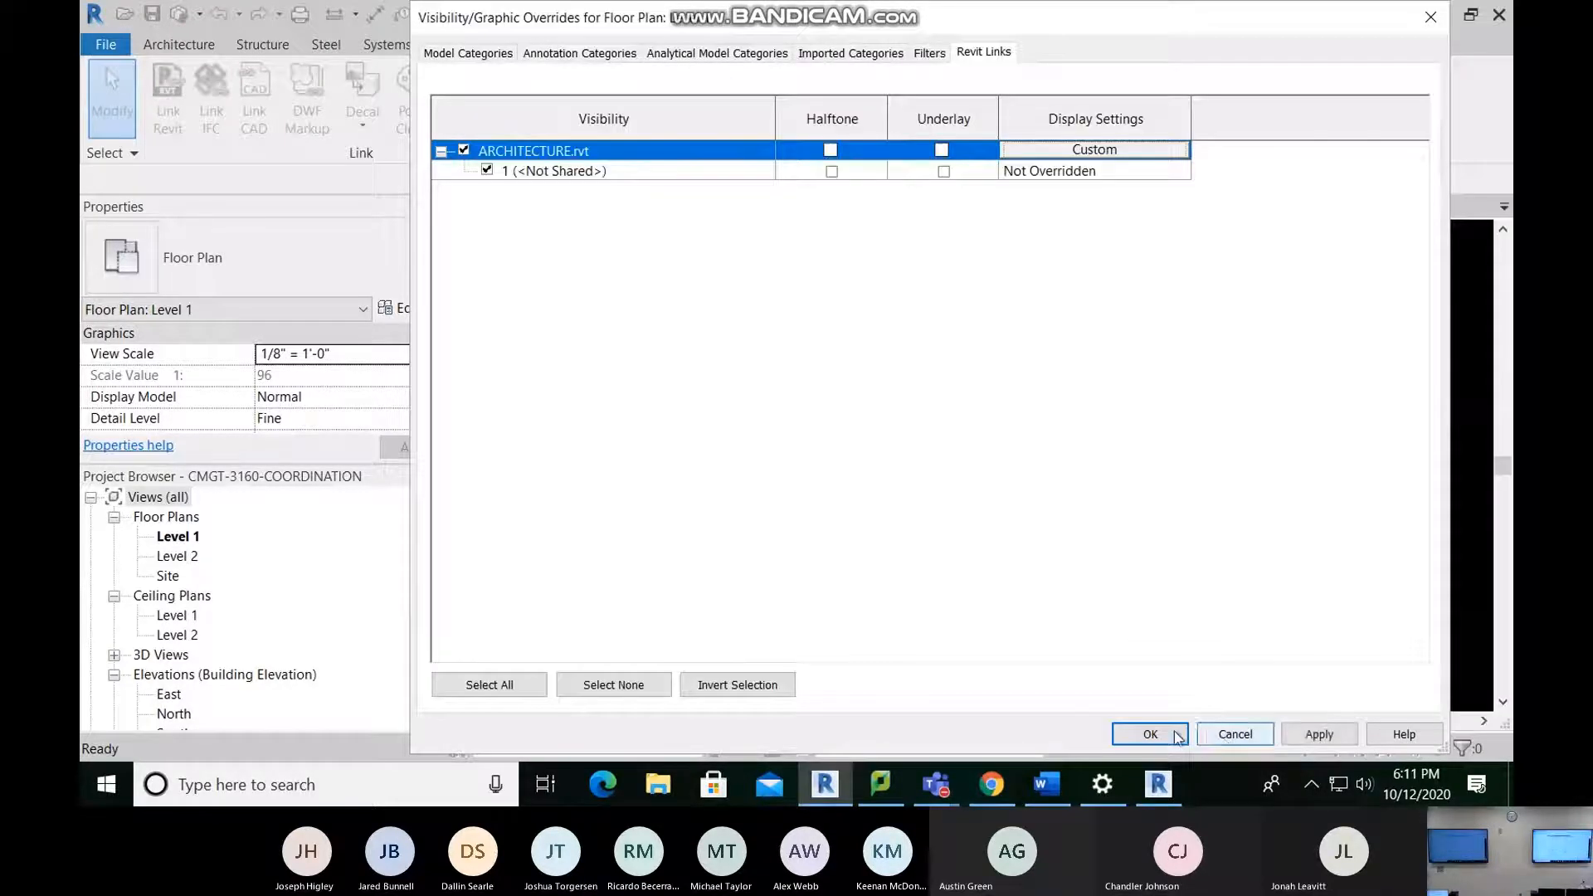
pyautogui.click(1157, 733)
# Step: Turn on the Plumbing Fixtures category in the ARCHITECTURE.rvt link's custom display settings and apply it to the Level 1 view
pyautogui.scroll(6, 763, 438)
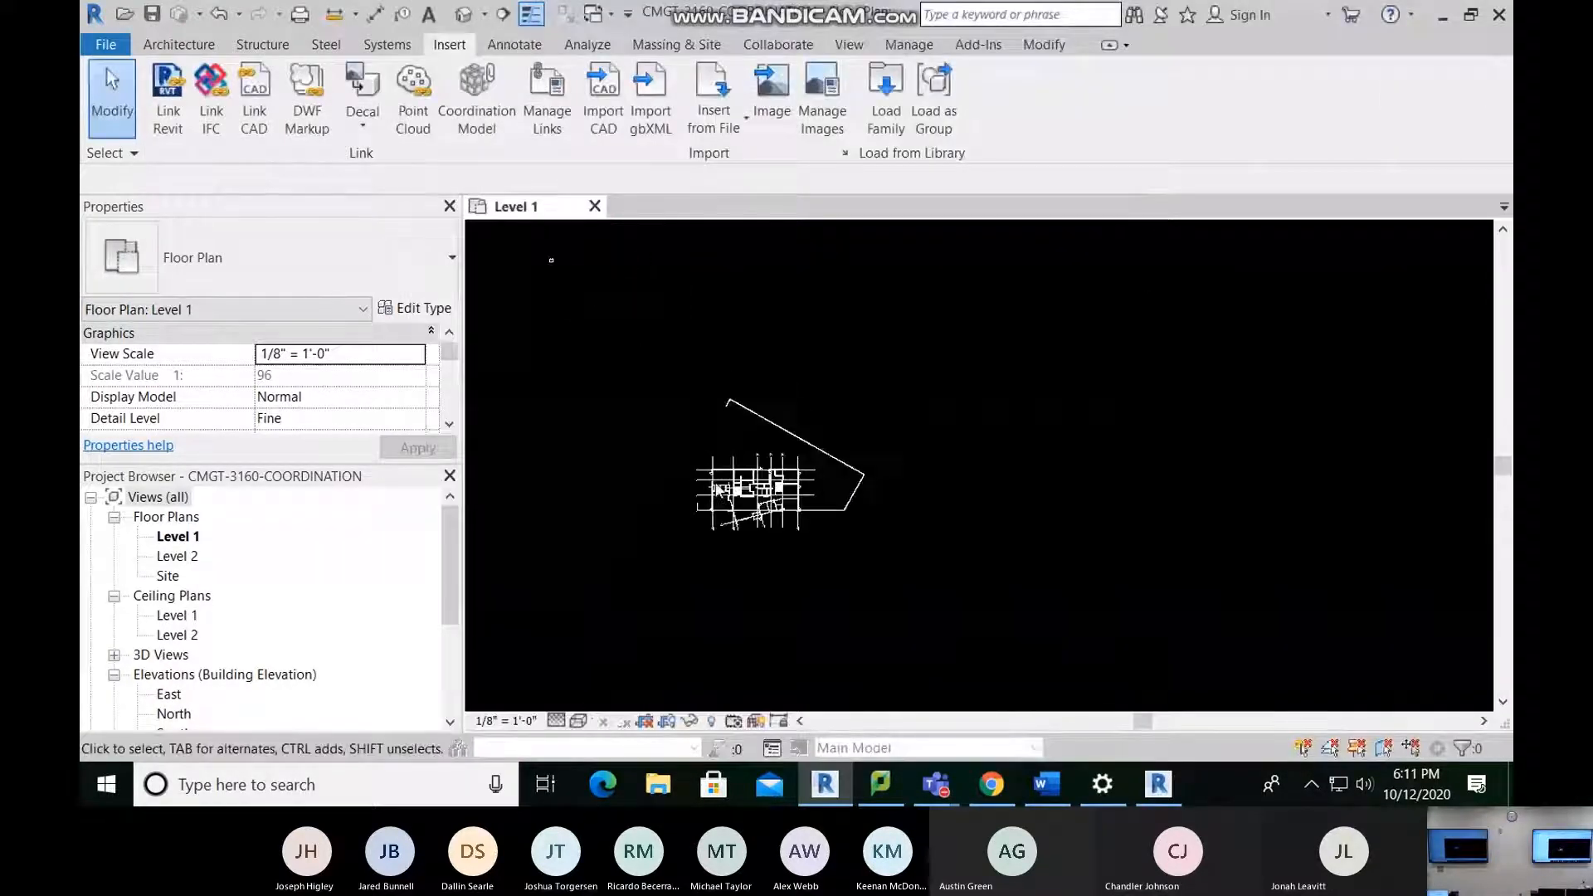
pyautogui.scroll(-5, 878, 516)
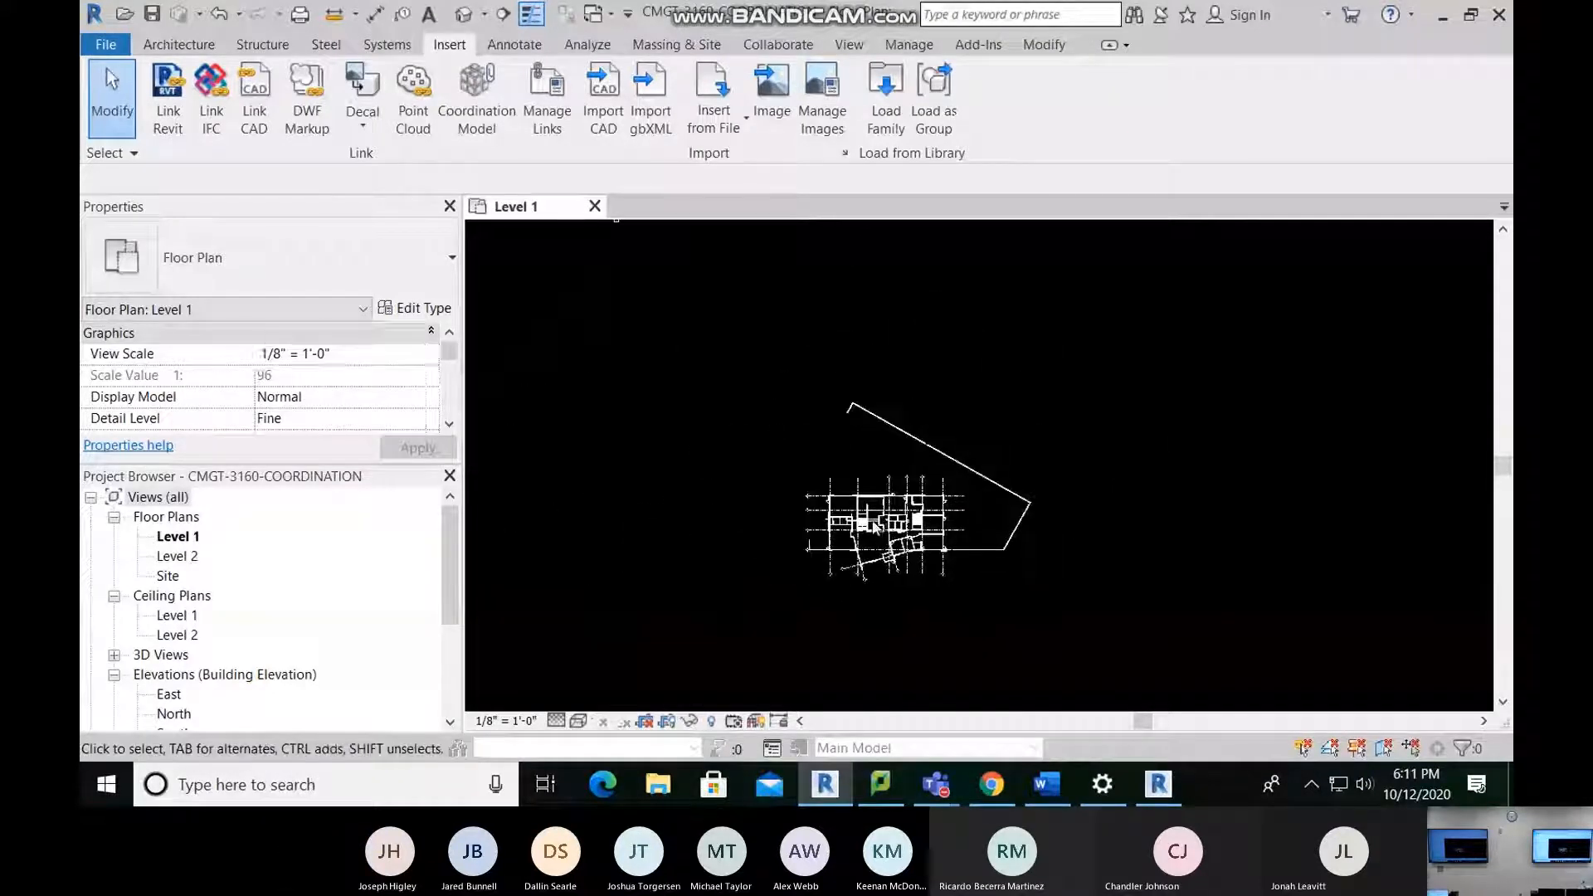
pyautogui.press('v')
pyautogui.press('g')
pyautogui.click(545, 285)
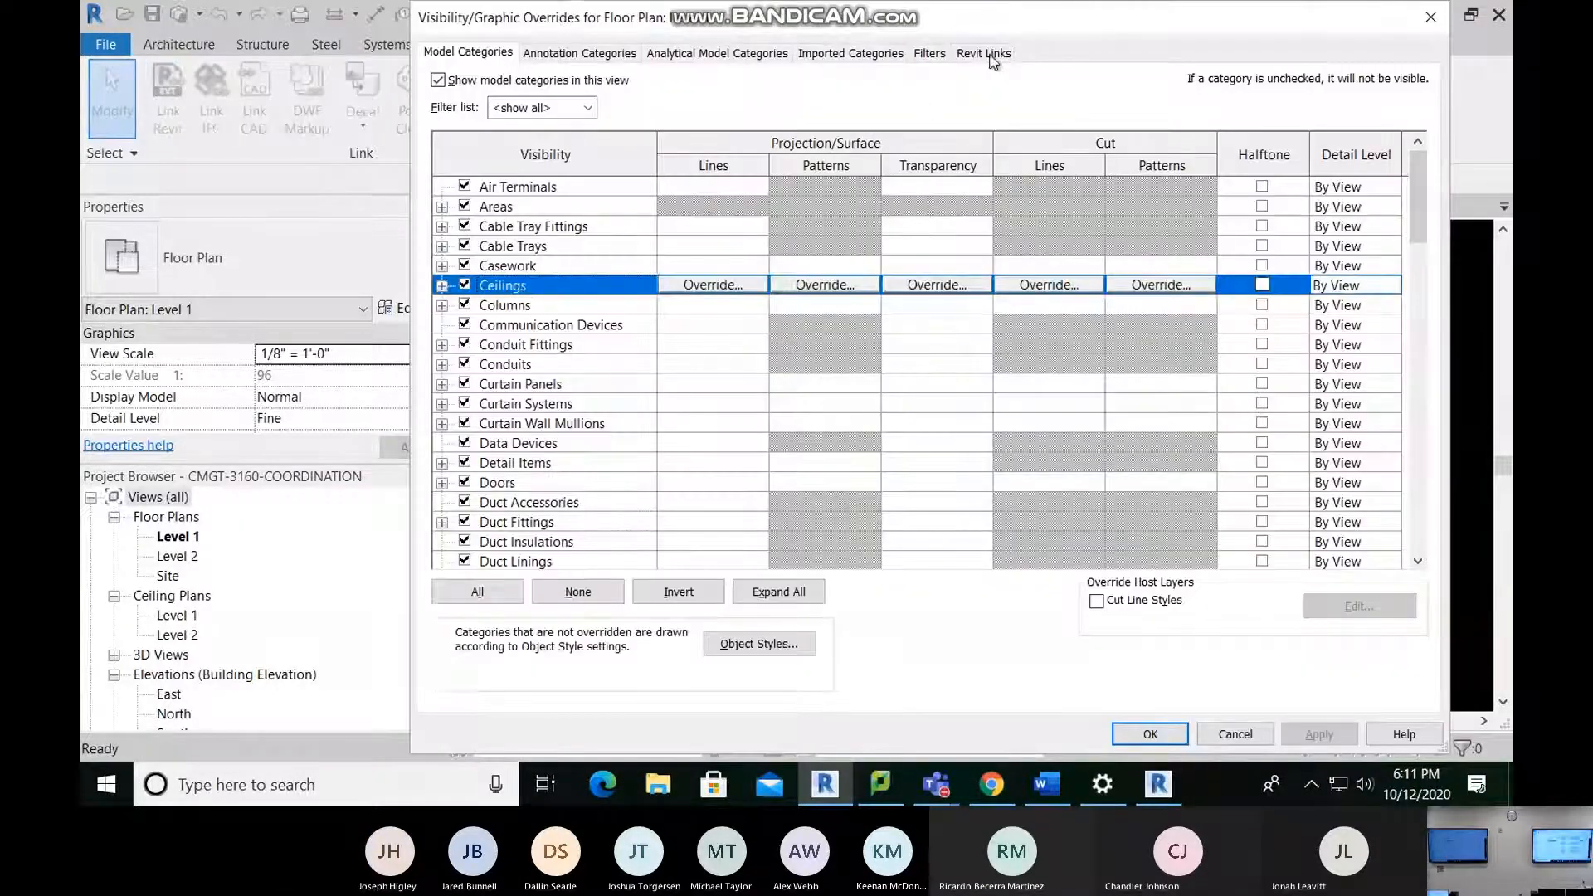
pyautogui.click(986, 53)
pyautogui.click(1082, 152)
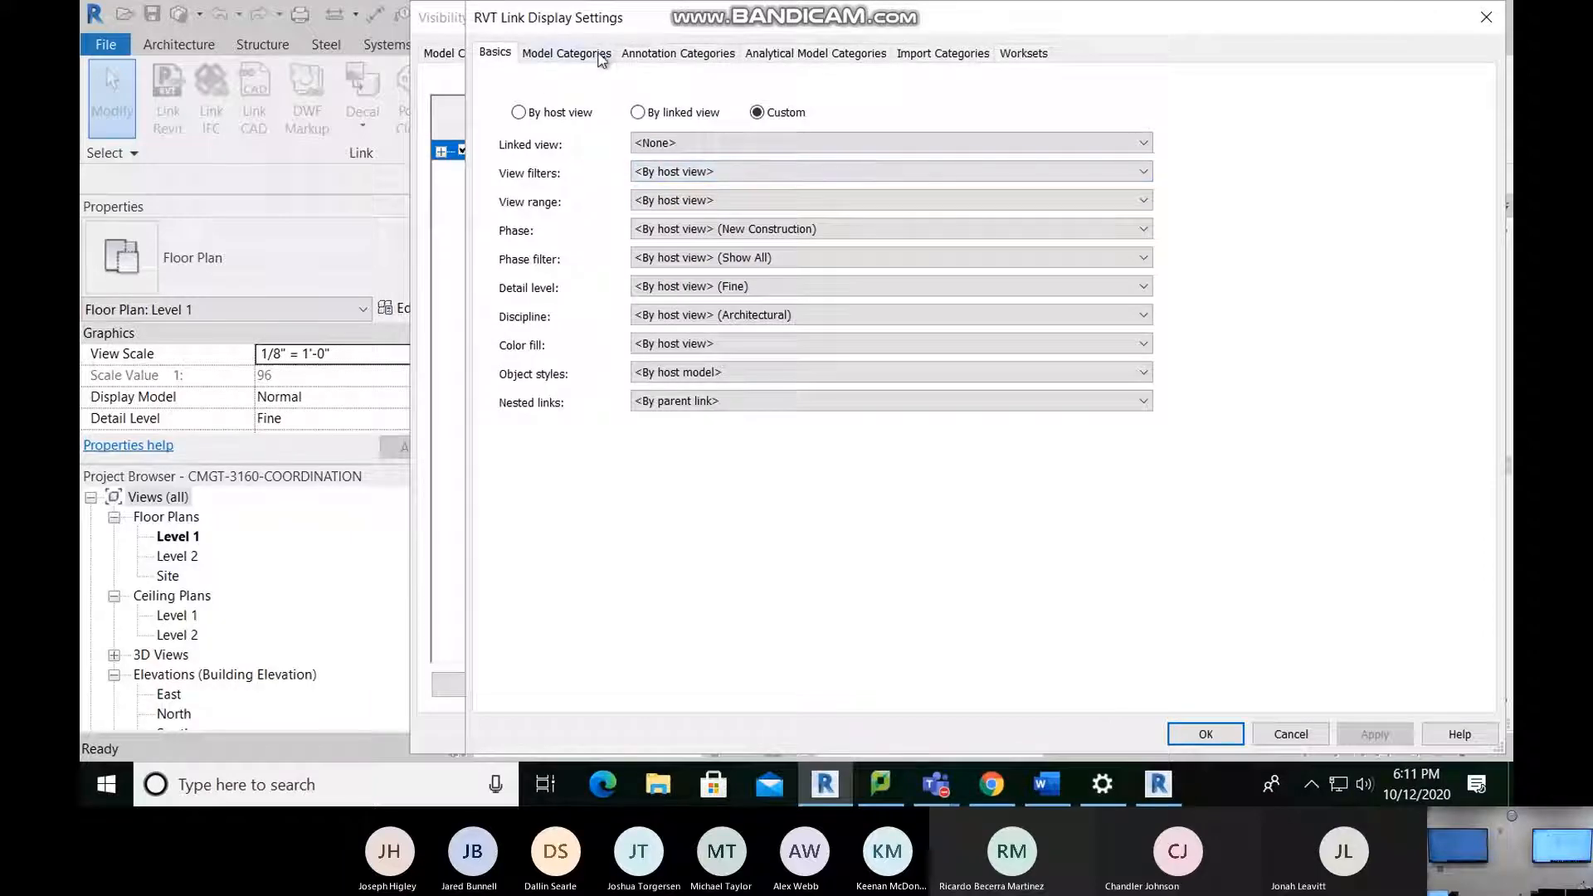
pyautogui.click(599, 53)
pyautogui.click(606, 365)
pyautogui.press('p')
pyautogui.scroll(-3, 622, 398)
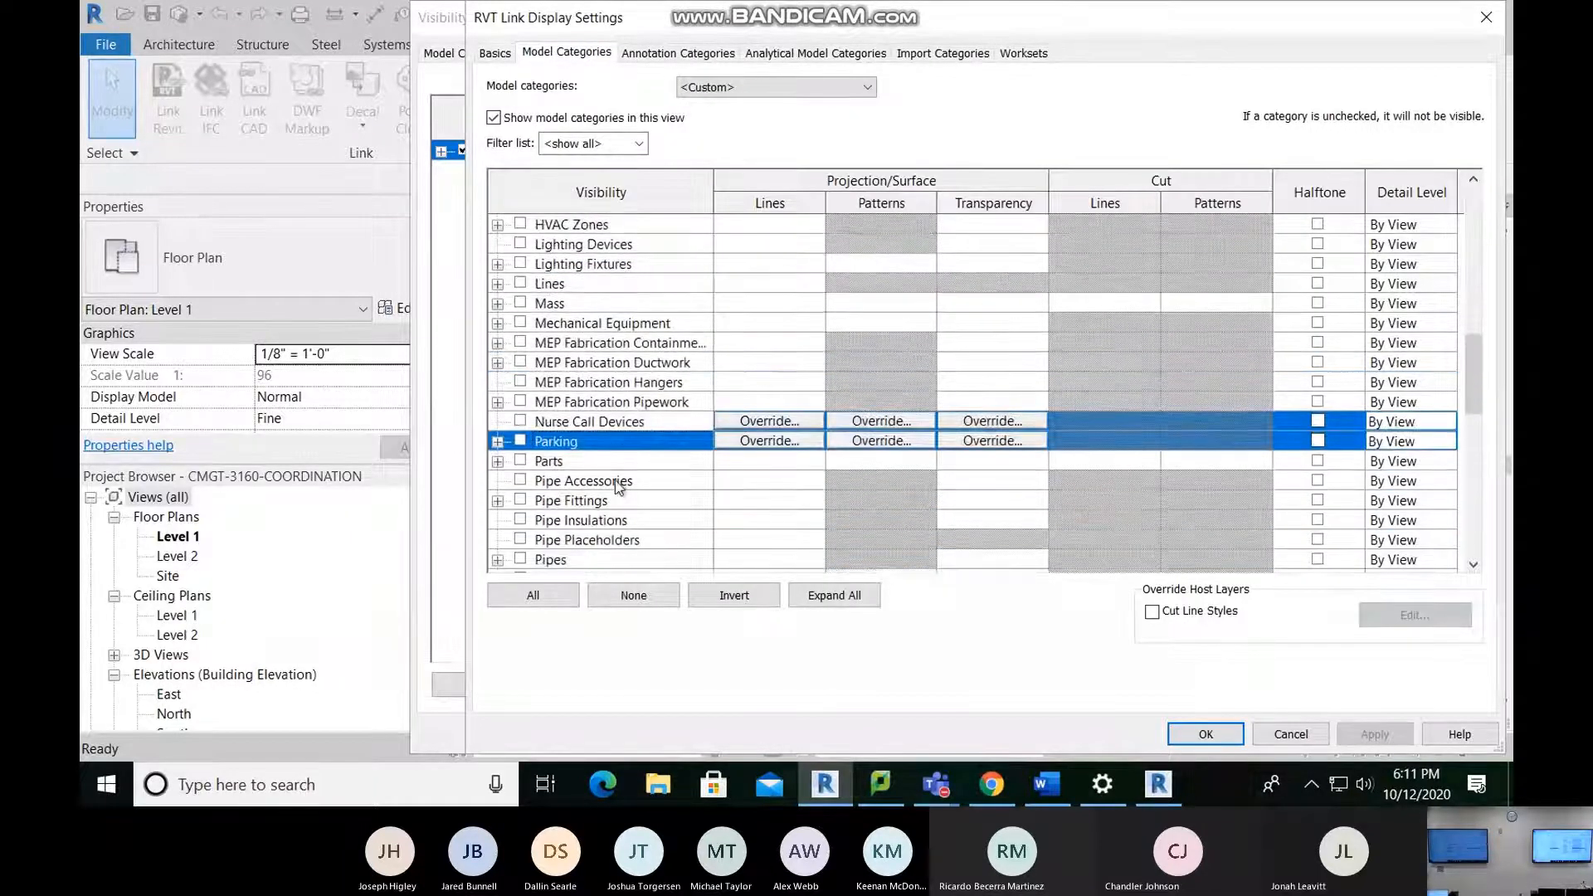
pyautogui.click(581, 525)
pyautogui.scroll(-1, 564, 527)
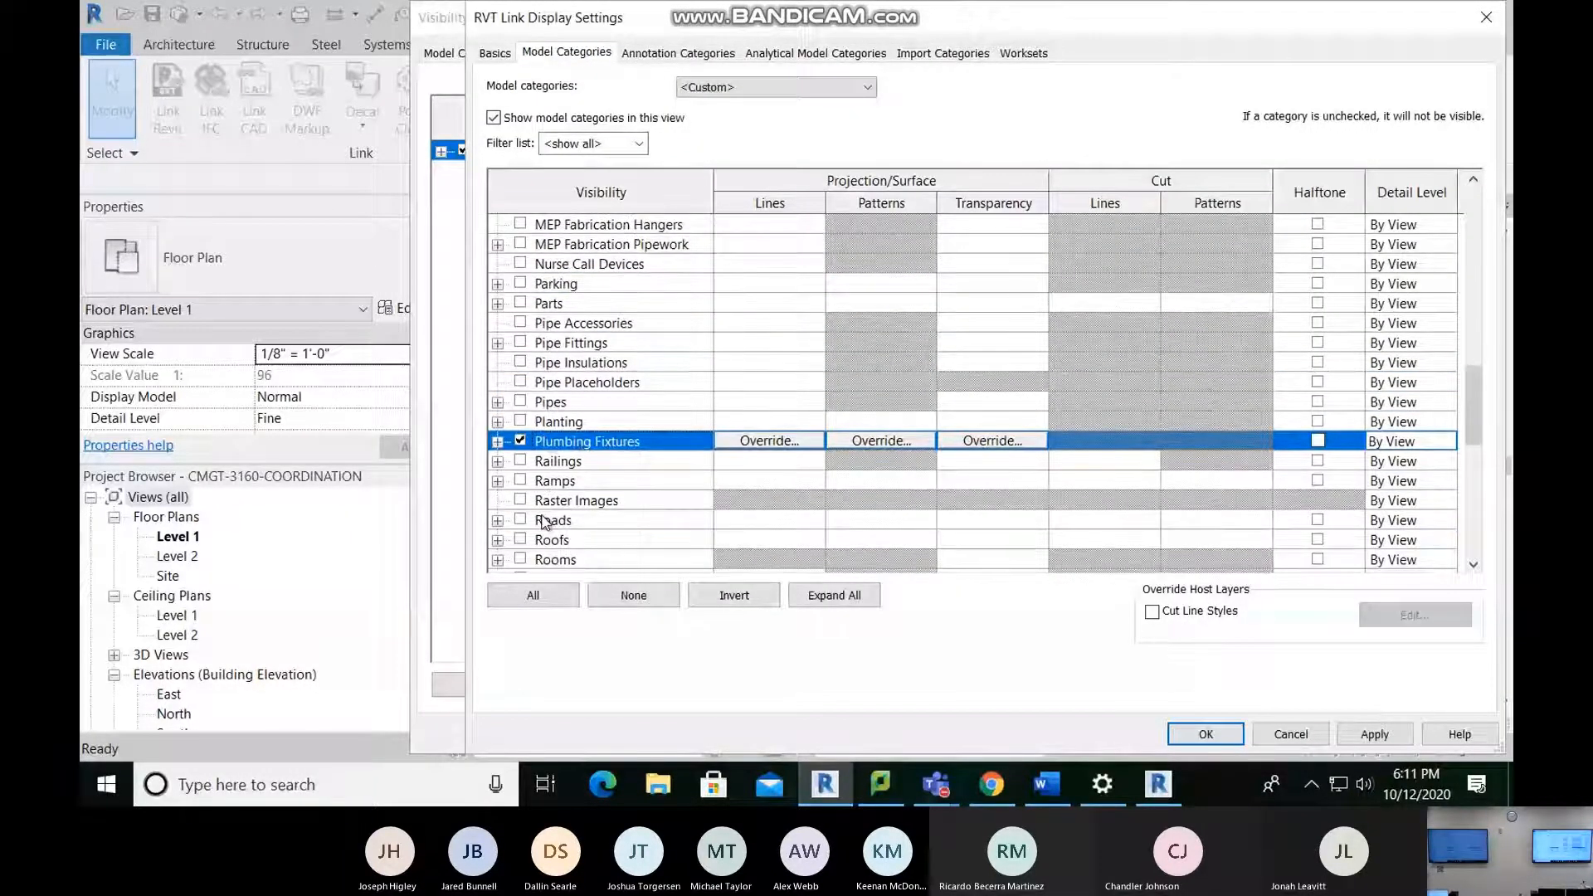
pyautogui.click(1289, 731)
pyautogui.click(1150, 732)
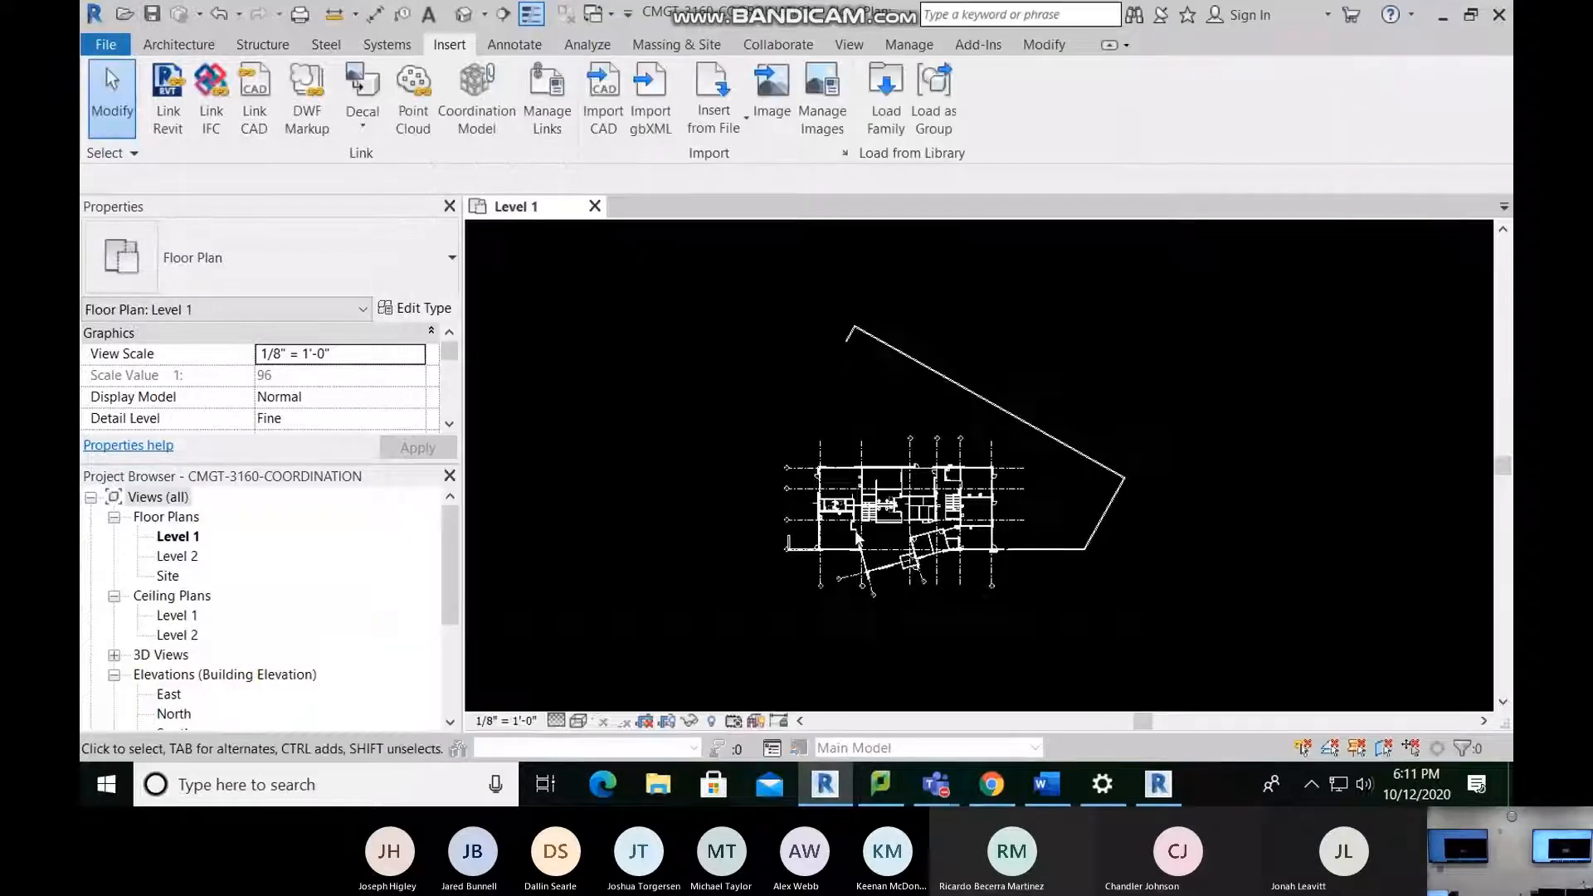
# Step: Examine the linked architecture's walls, doors, stairs and plumbing fixtures in the Level 1 plan
pyautogui.scroll(-4, 855, 514)
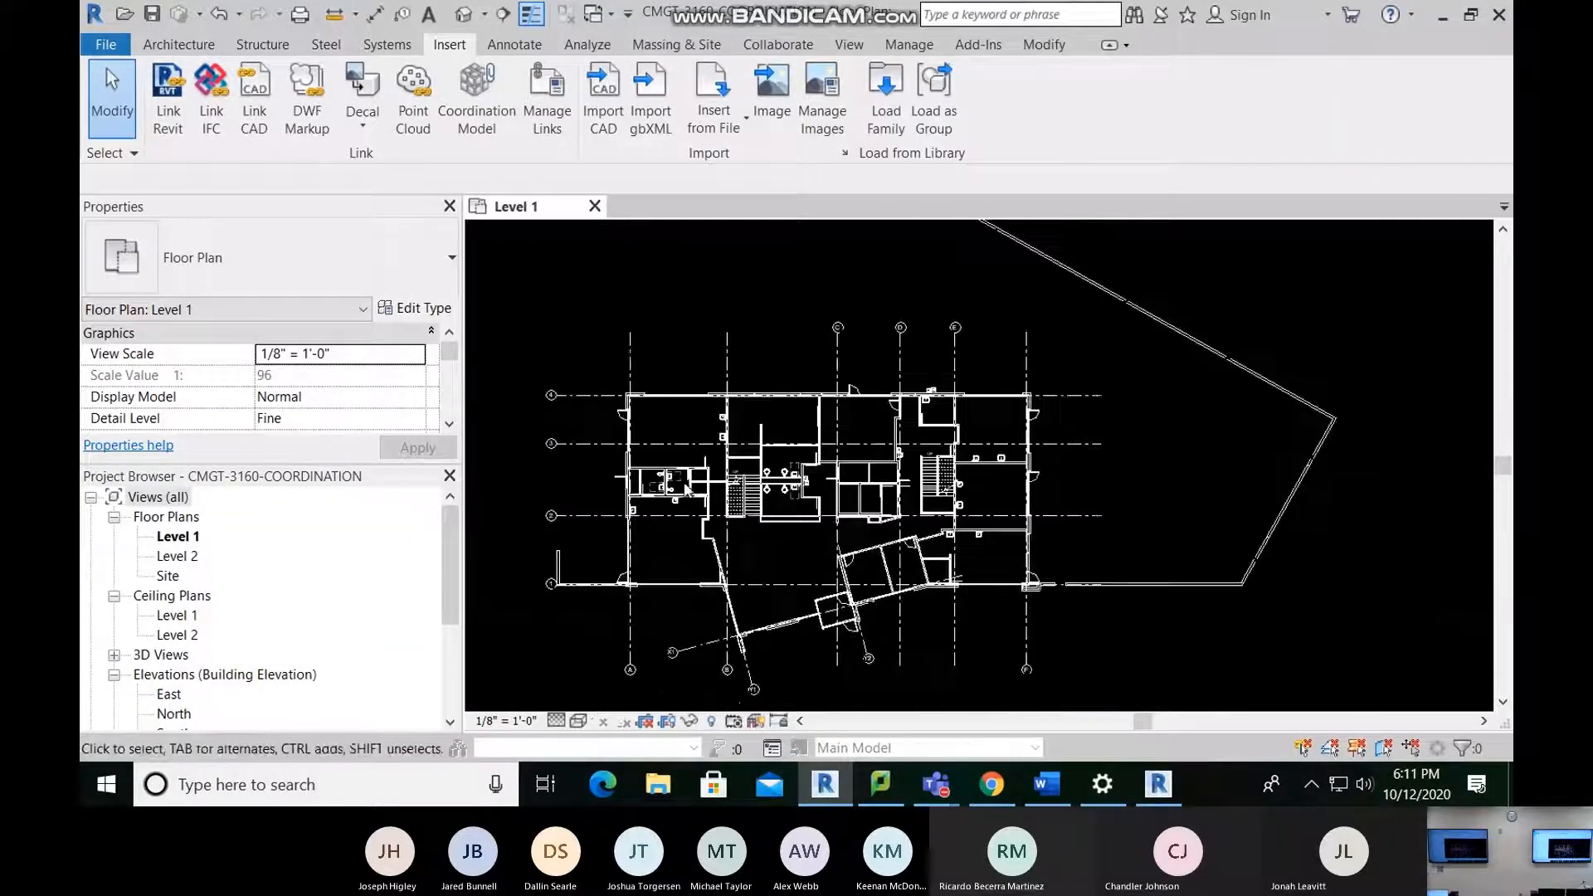
pyautogui.scroll(-2, 784, 502)
pyautogui.scroll(3, 927, 530)
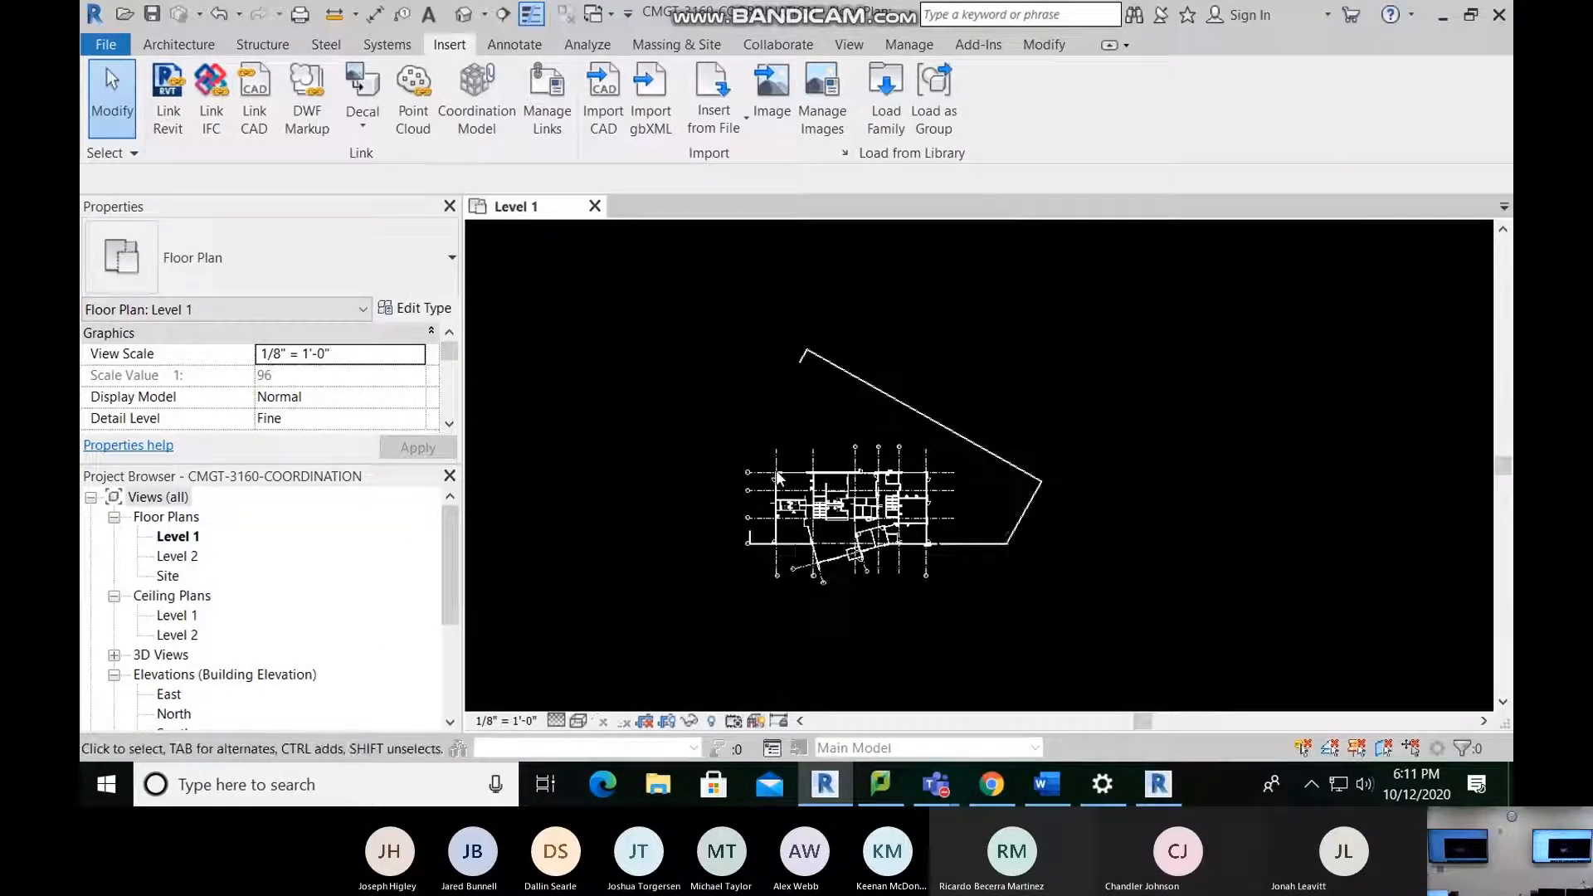
pyautogui.scroll(4, 926, 524)
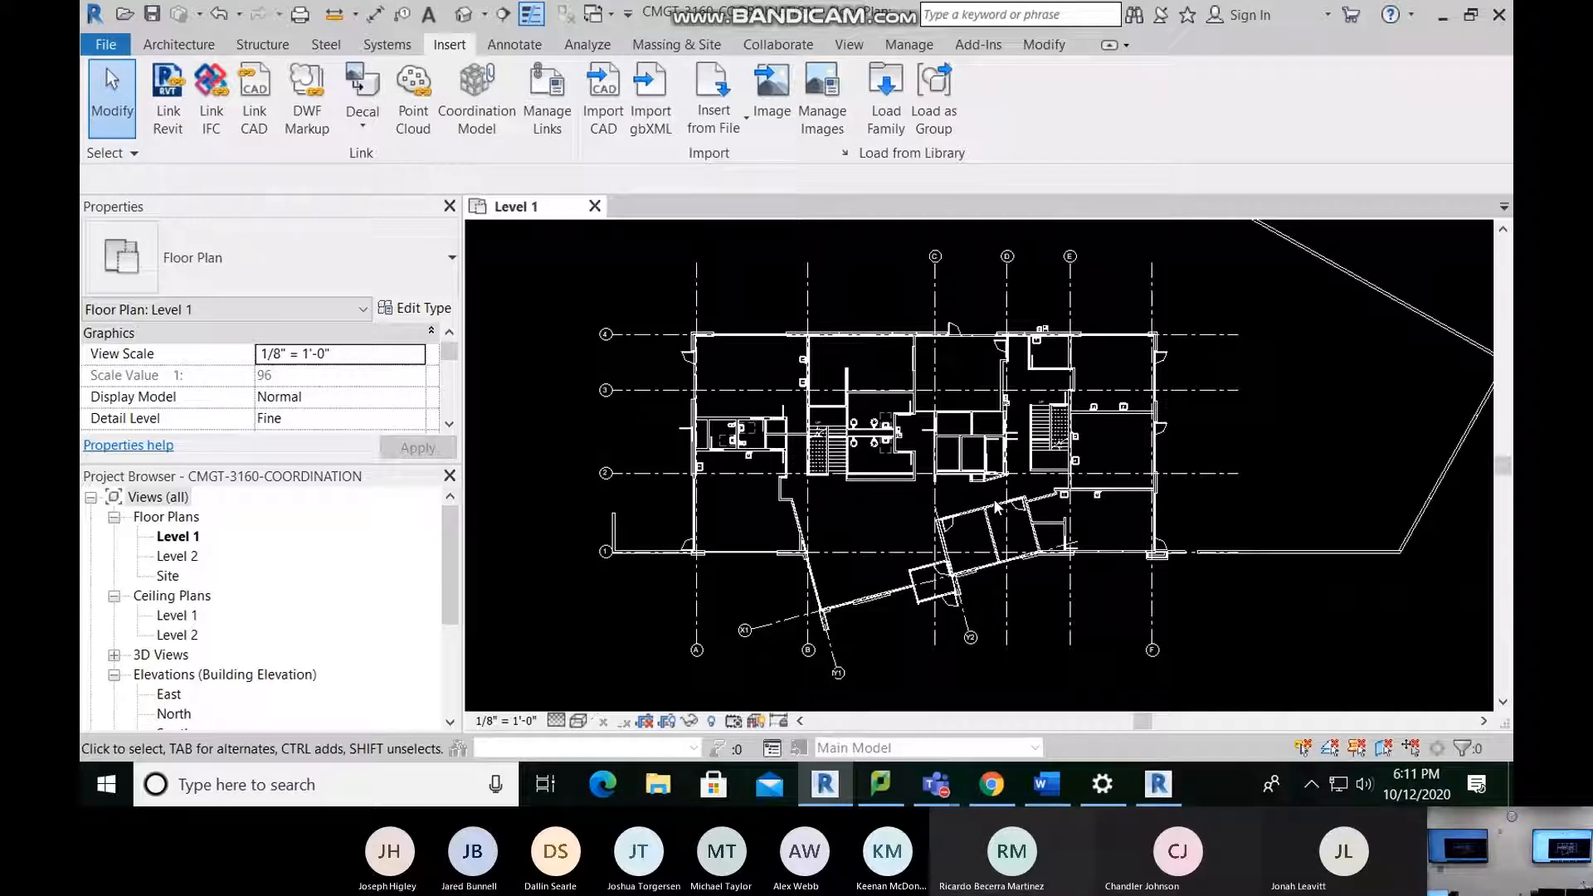
pyautogui.scroll(5, 993, 500)
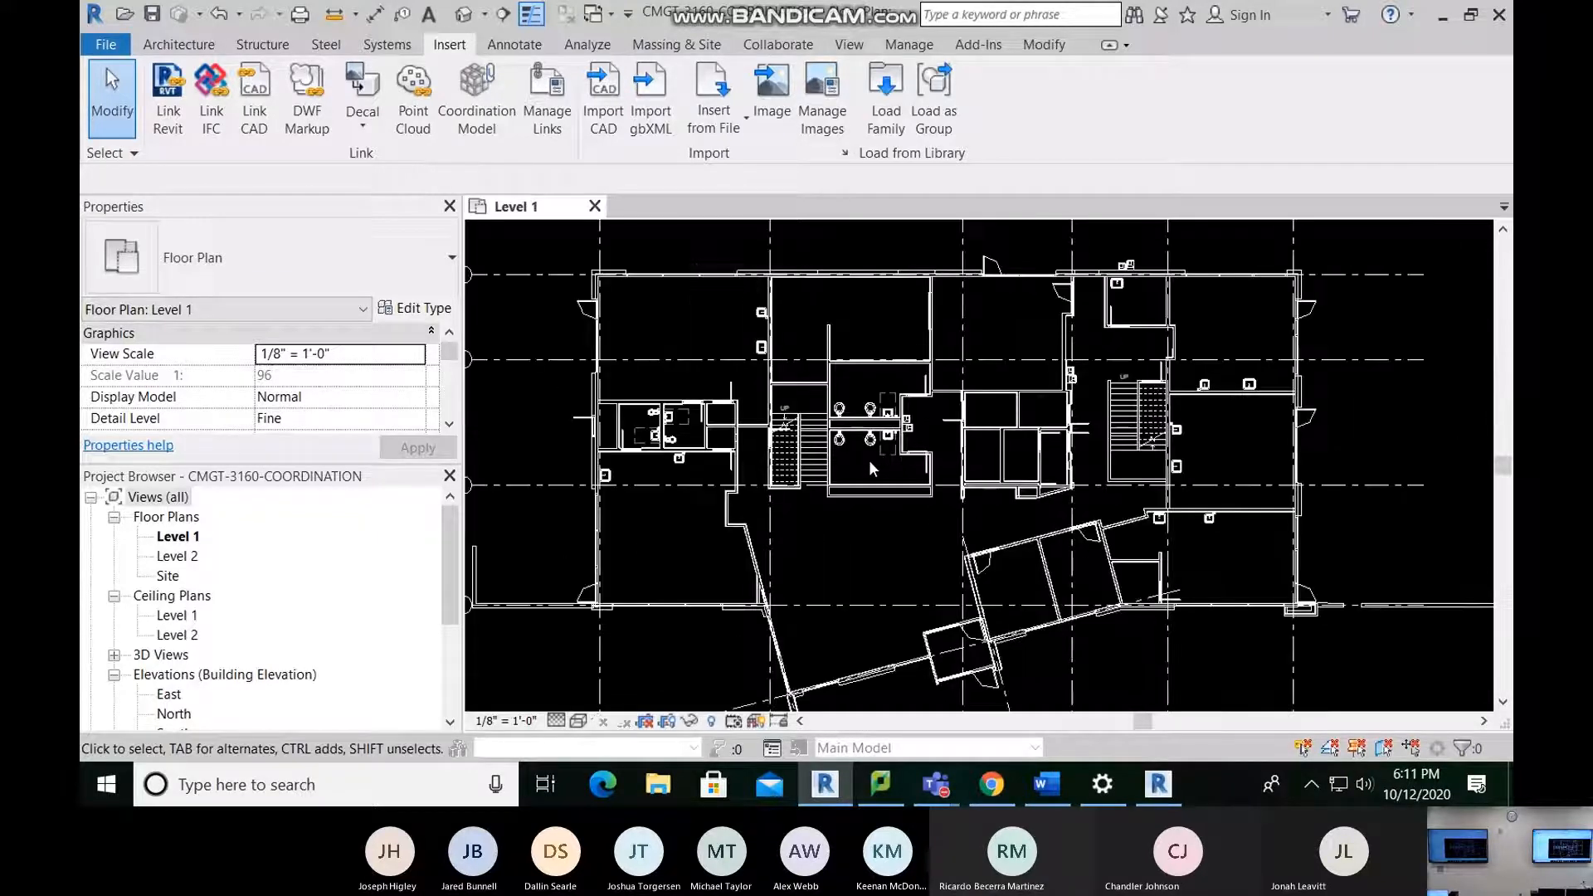
pyautogui.moveTo(724, 432); pyautogui.dragTo(779, 434, button='middle')
pyautogui.scroll(-1, 1107, 535)
pyautogui.scroll(-2, 1107, 535)
pyautogui.scroll(-4, 742, 402)
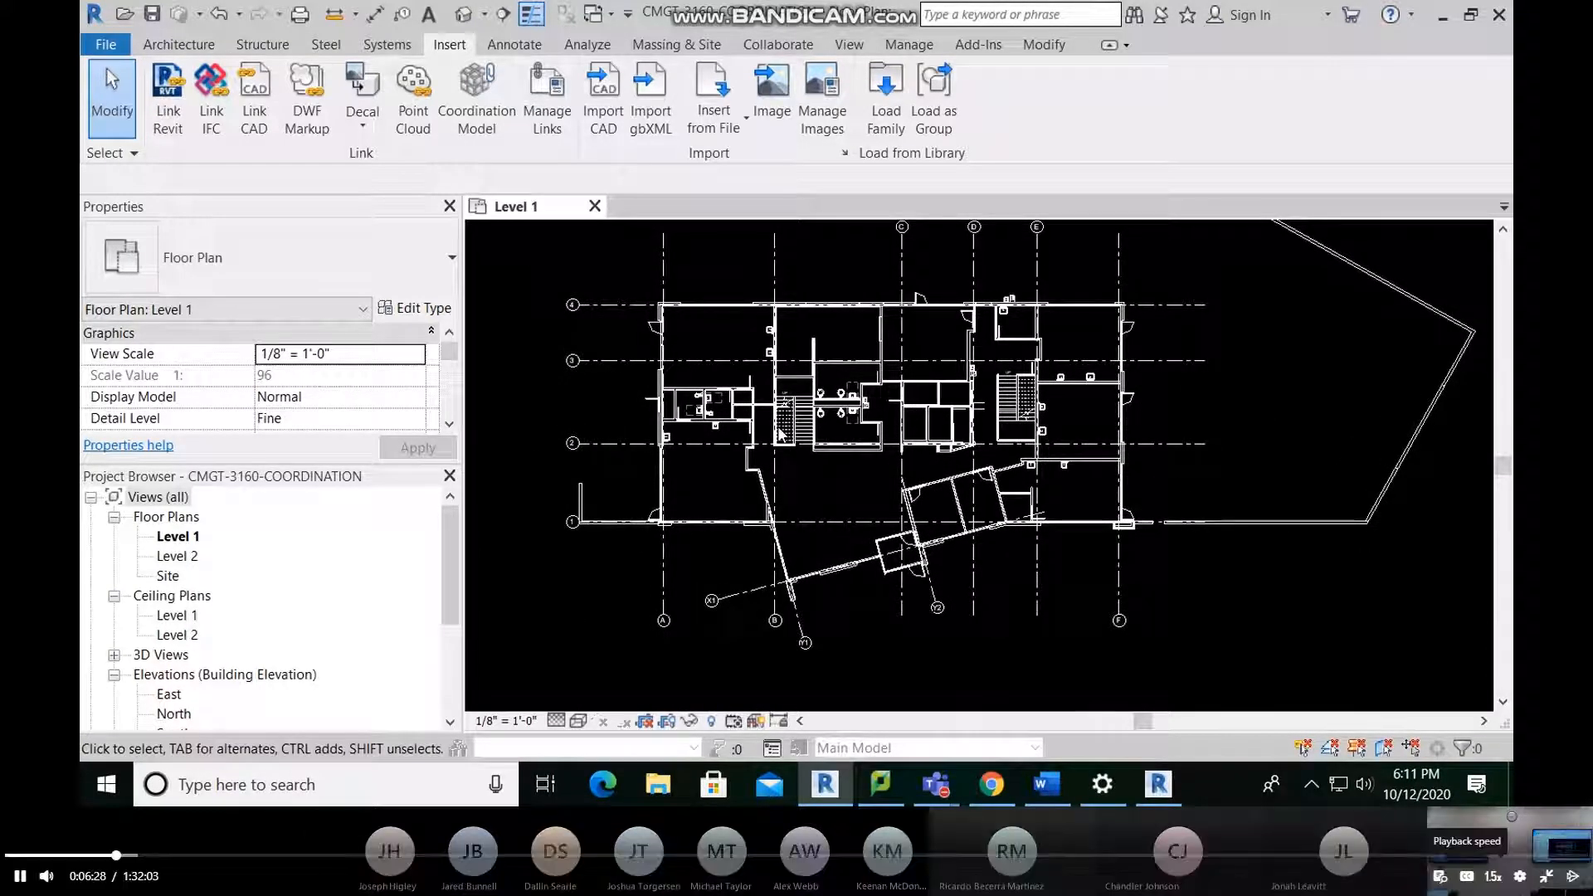
pyautogui.click(120, 855)
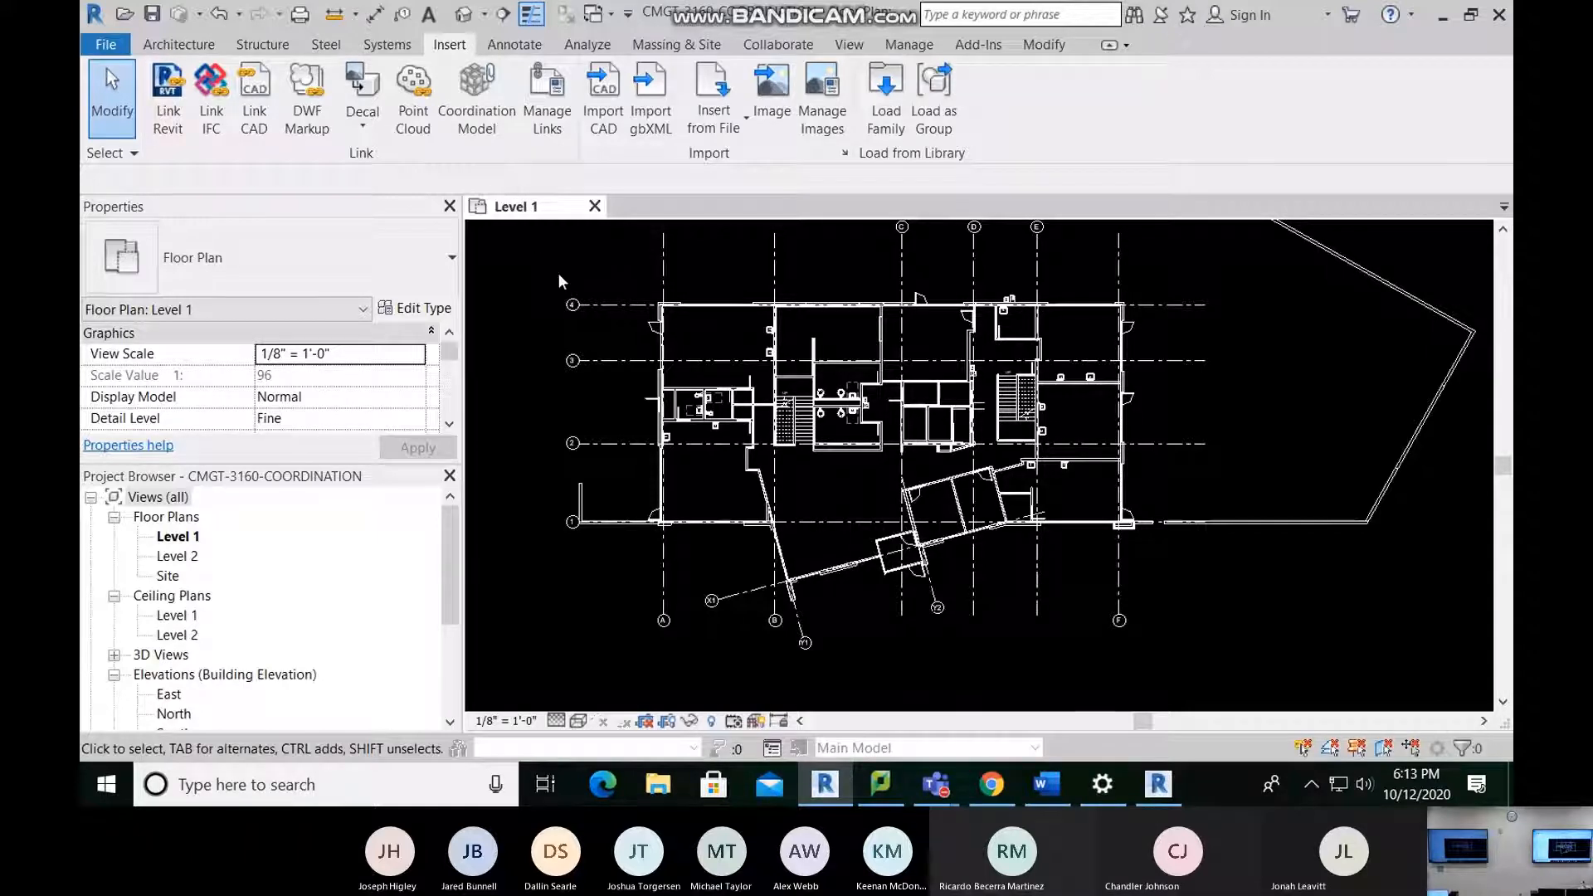
# Step: Draw a horizontal building section above the building's upper wall, from near grid A to just short of grid C
pyautogui.moveTo(505, 315); pyautogui.dragTo(473, 327, button='middle')
pyautogui.click(503, 14)
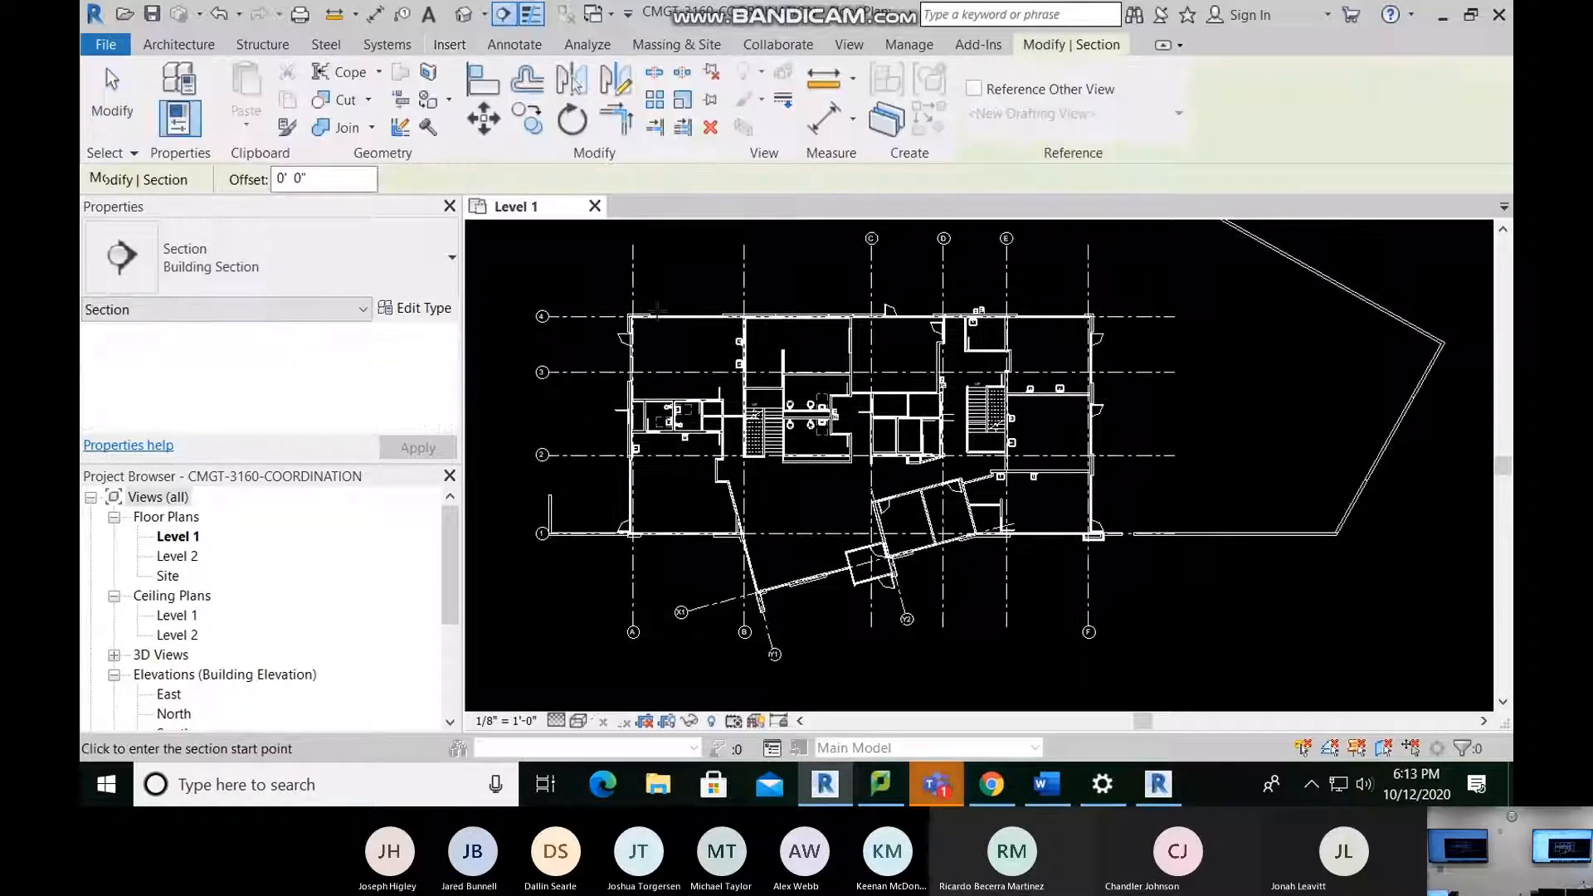
pyautogui.click(832, 283)
pyautogui.press('Escape')
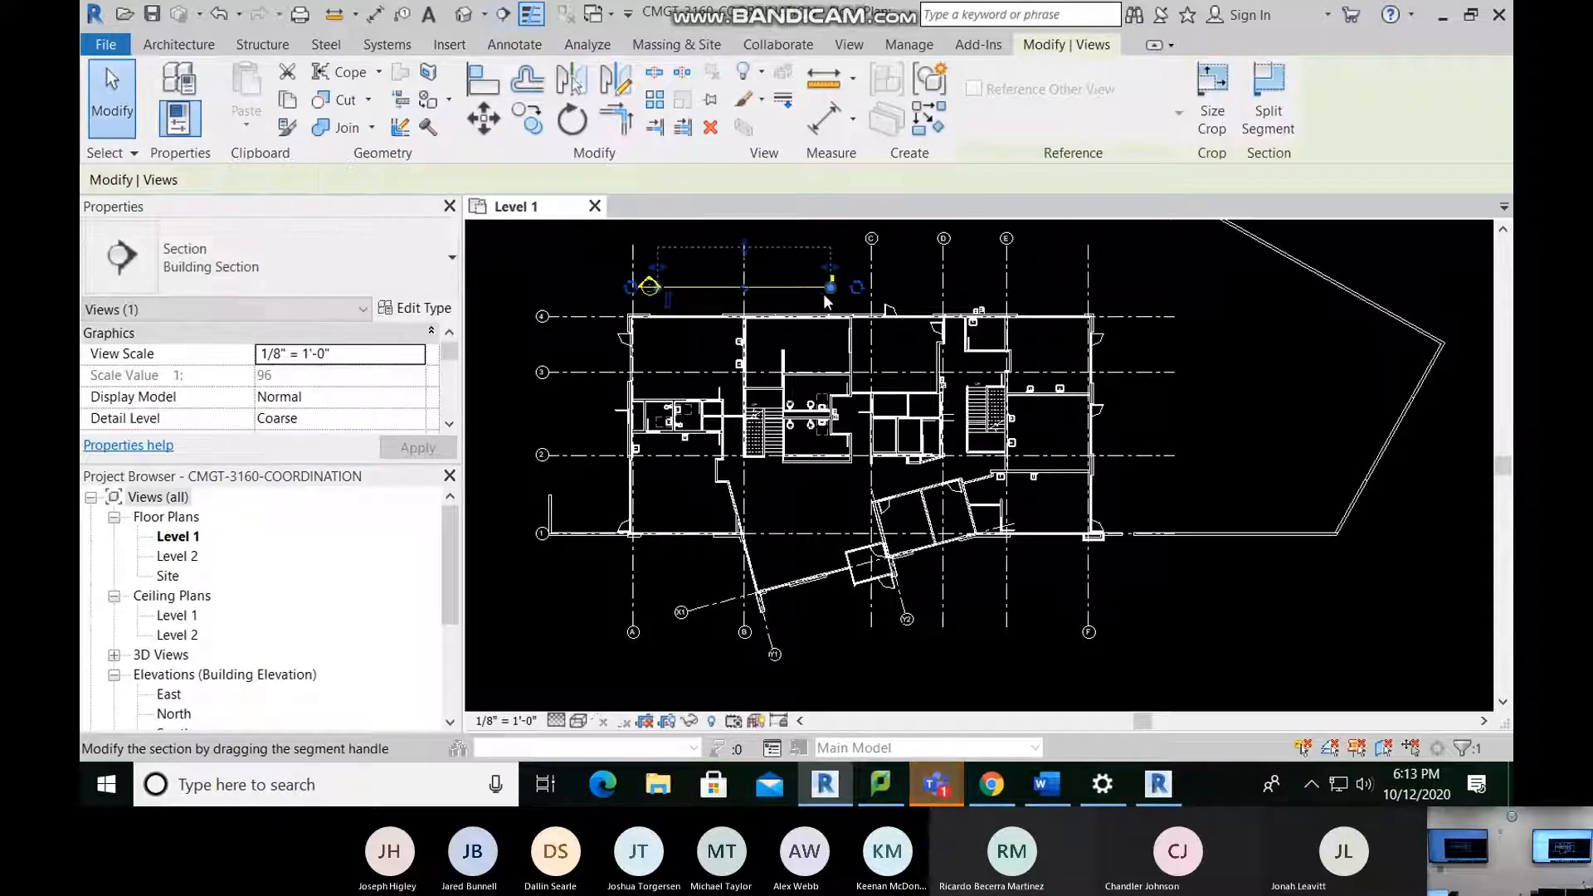
pyautogui.press('Escape')
# Step: Open the new section's view and set its detail level to Fine
pyautogui.scroll(3, 805, 319)
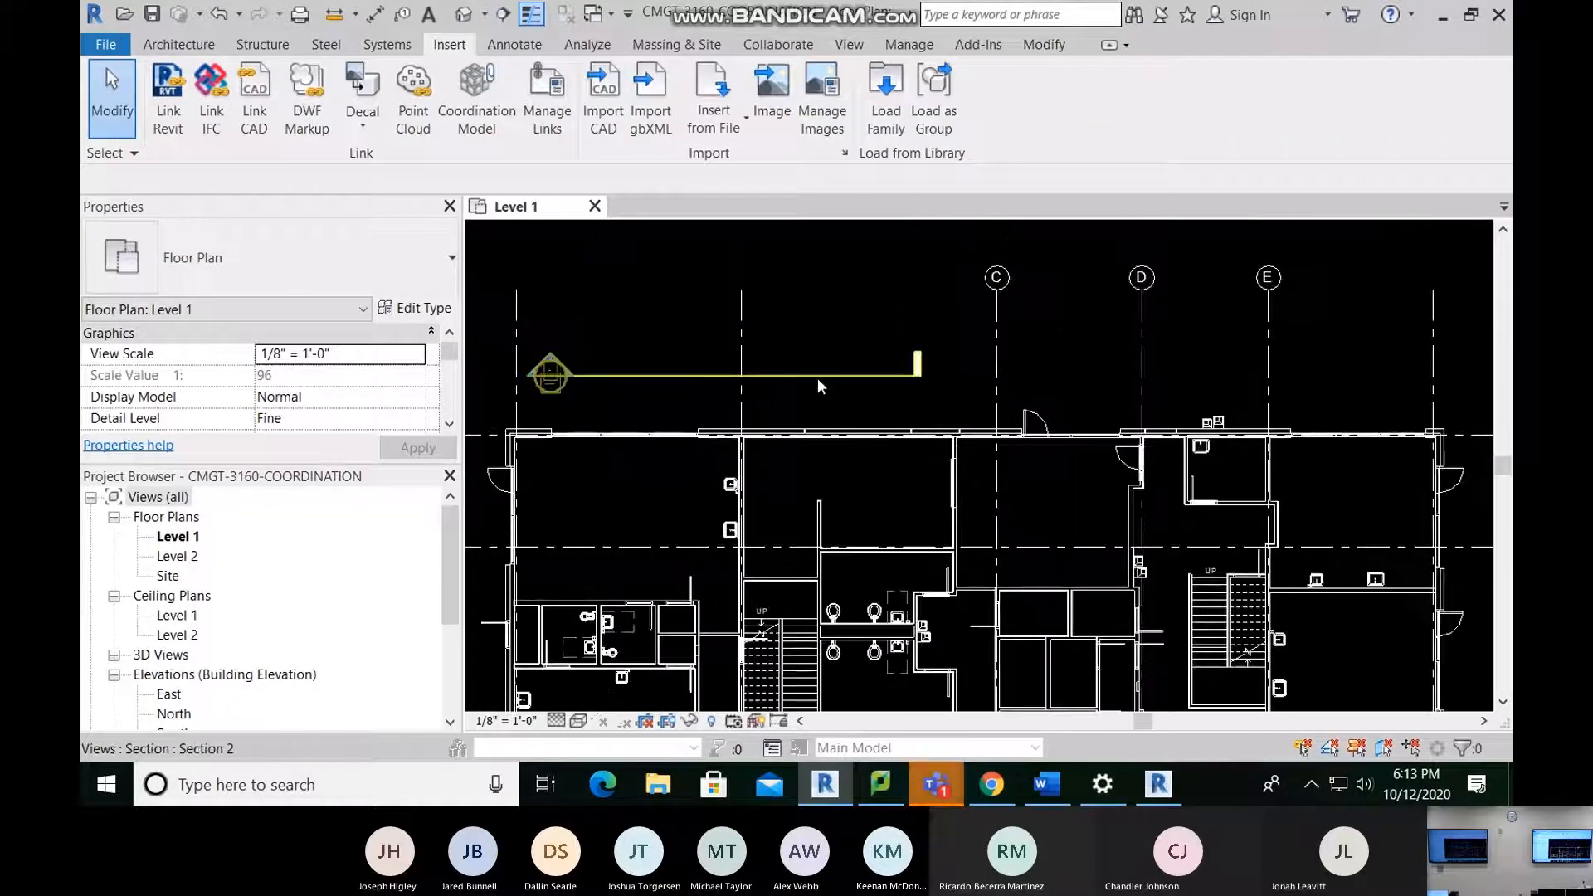
pyautogui.rightClick(820, 378)
pyautogui.click(882, 367)
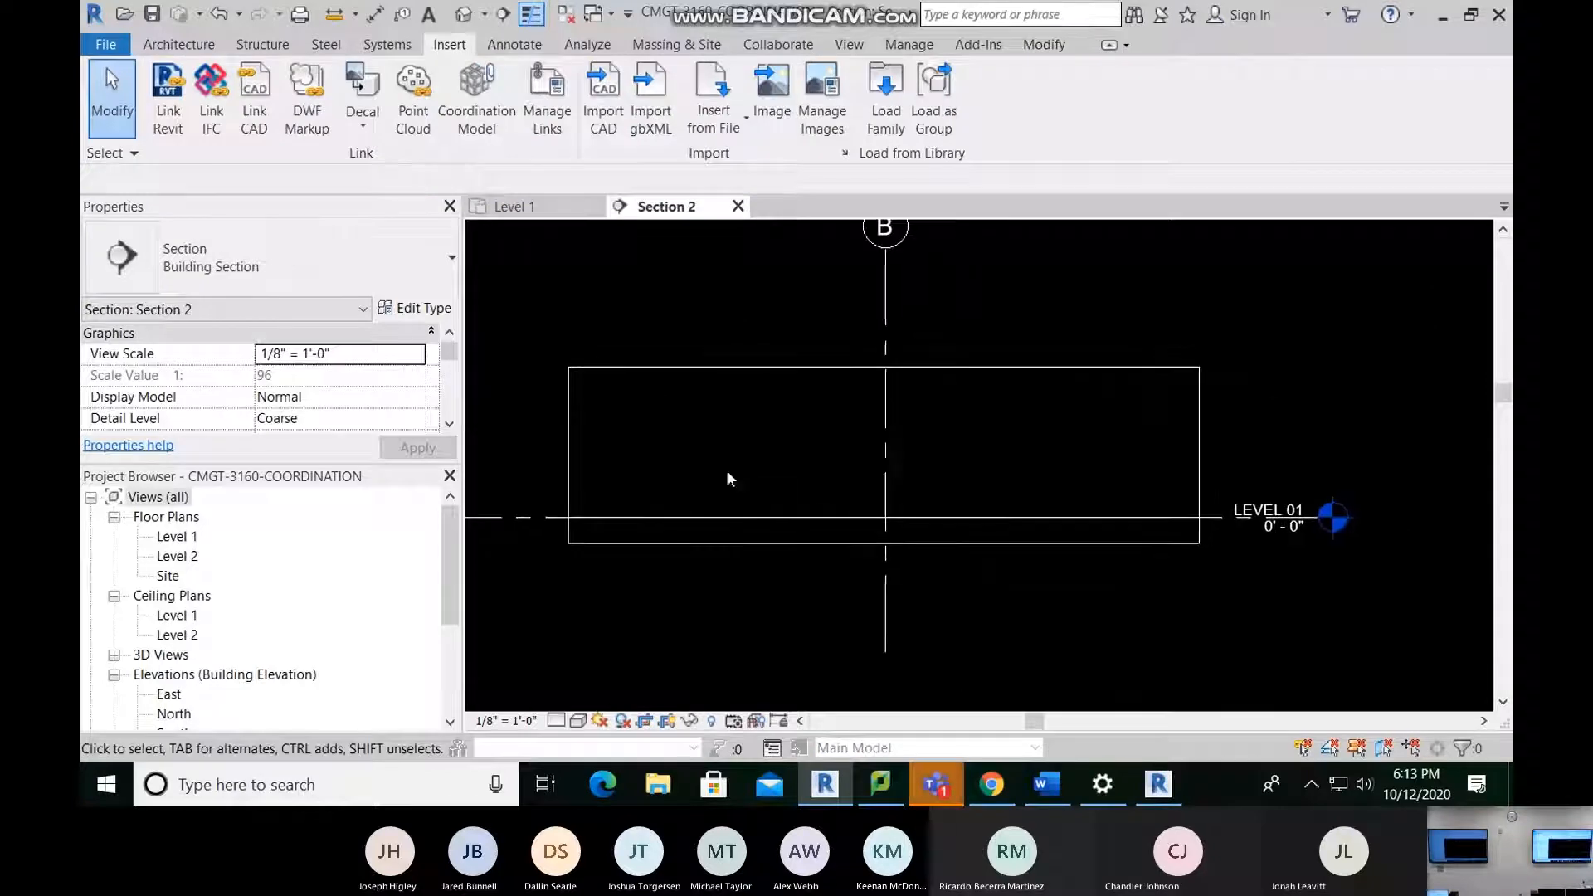
pyautogui.click(559, 720)
pyautogui.click(581, 700)
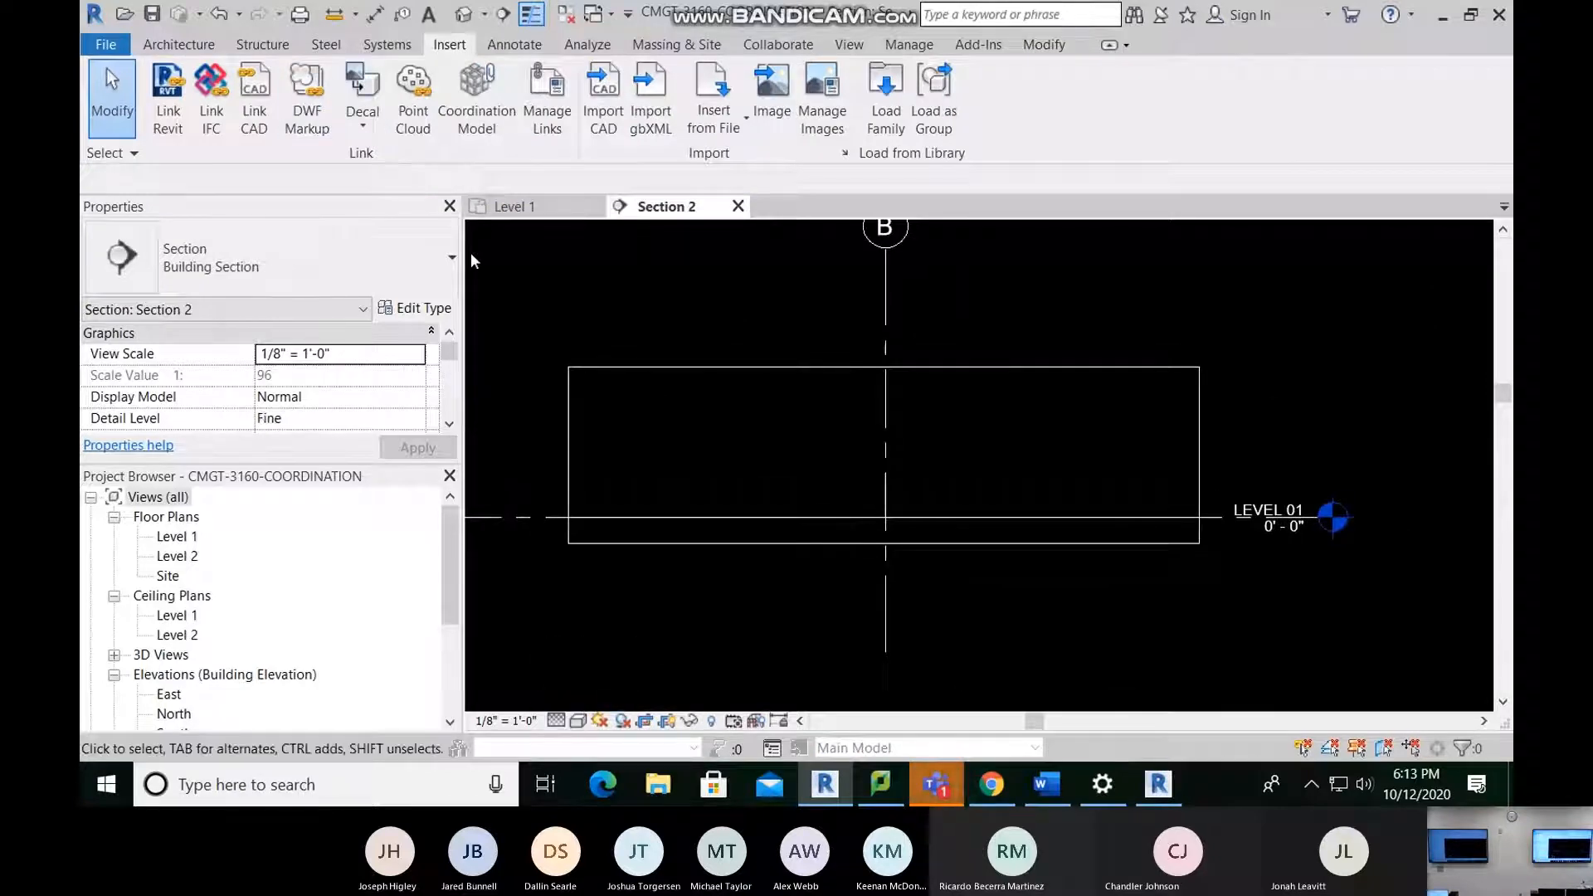
# Step: In the Level 1 plan, draw a horizontal 6" UVU DOMESTIC COLD WATER pipe about 8'-4" long just above the section line at 9' 0" offset
pyautogui.click(512, 207)
pyautogui.scroll(1, 741, 485)
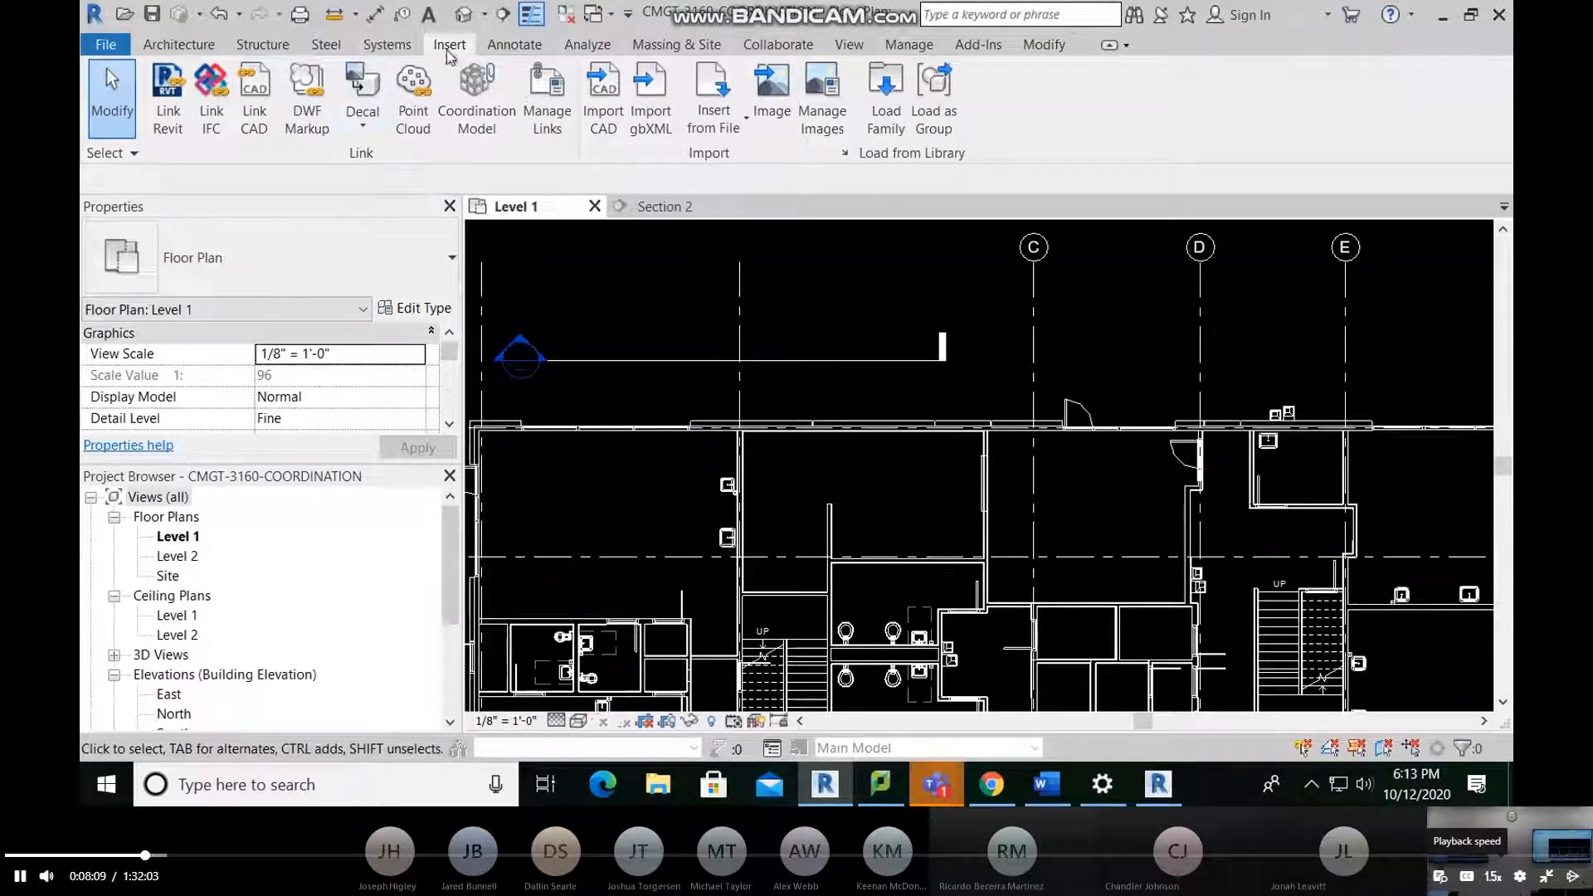
pyautogui.click(365, 45)
pyautogui.click(325, 44)
pyautogui.click(375, 44)
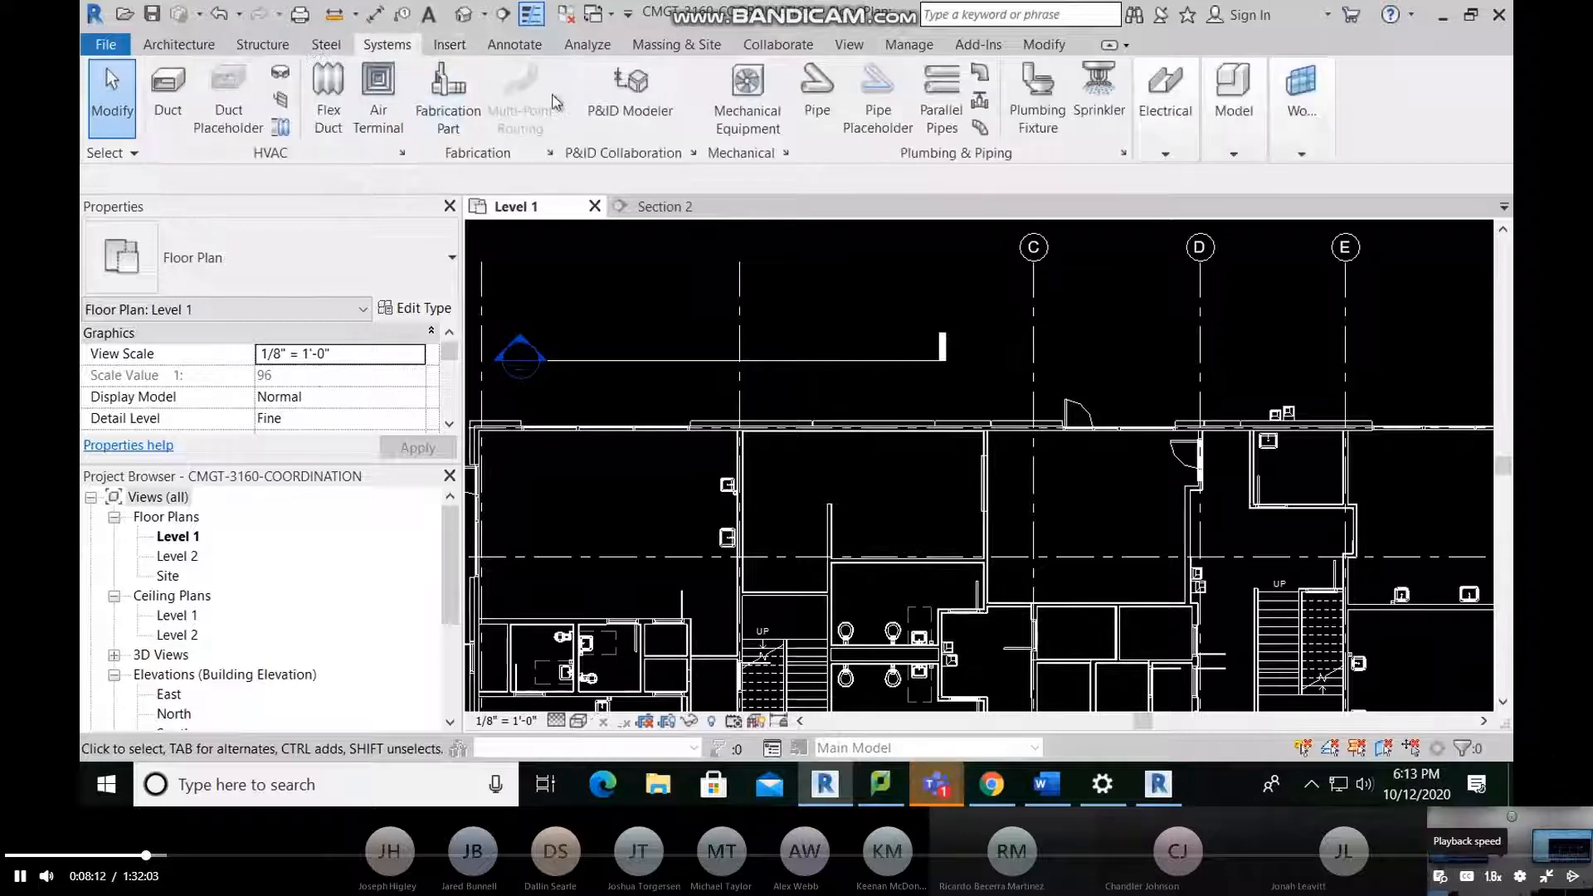
pyautogui.click(816, 98)
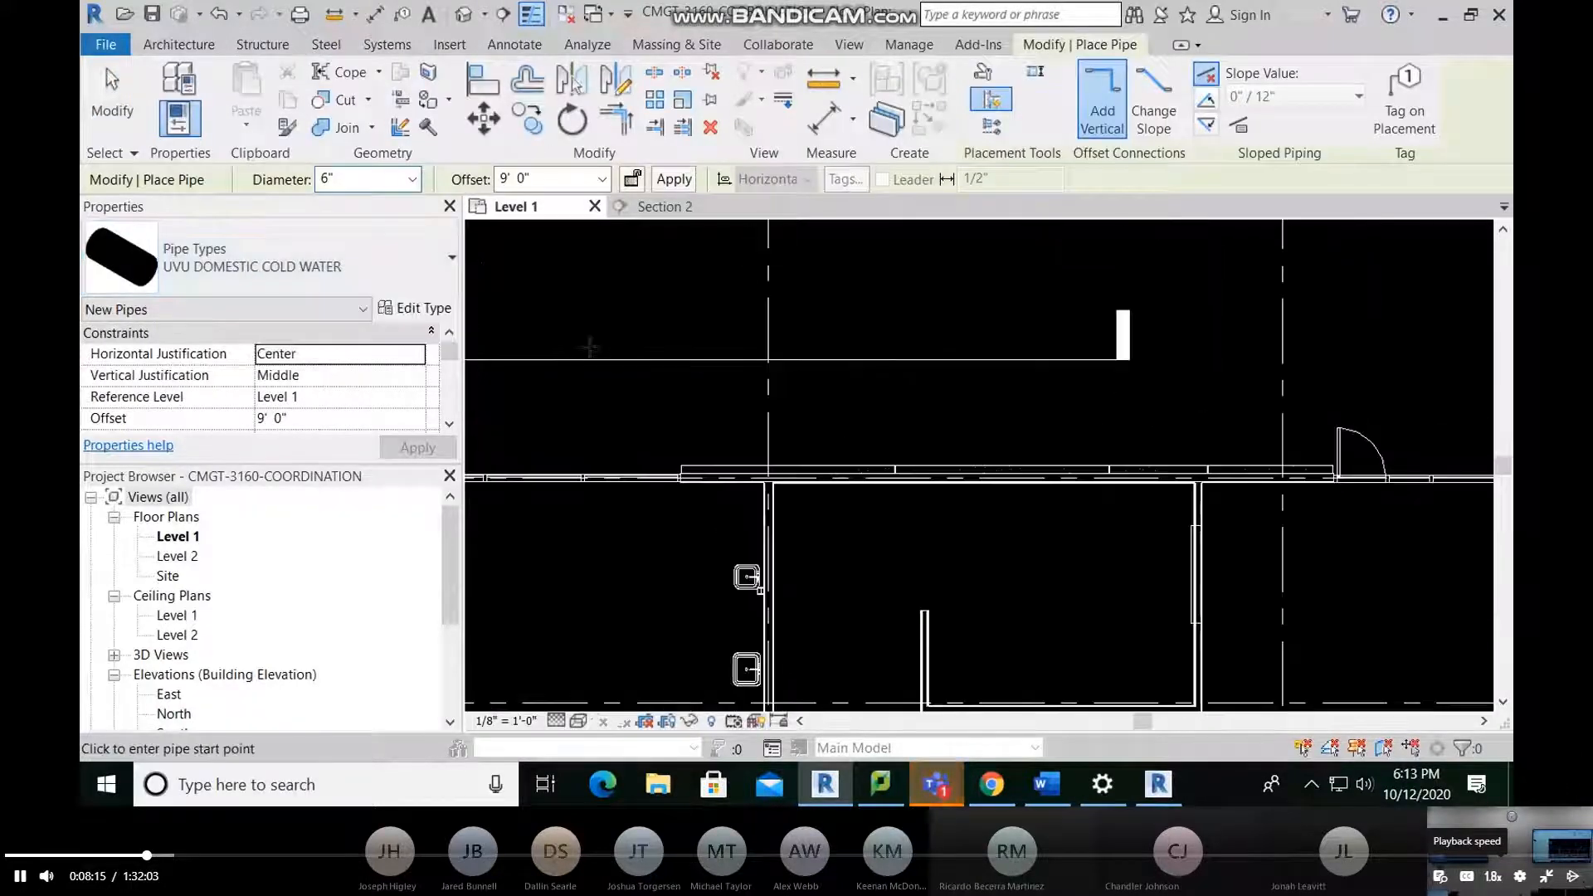
pyautogui.scroll(2, 709, 349)
pyautogui.press('Escape')
pyautogui.press('Escape')
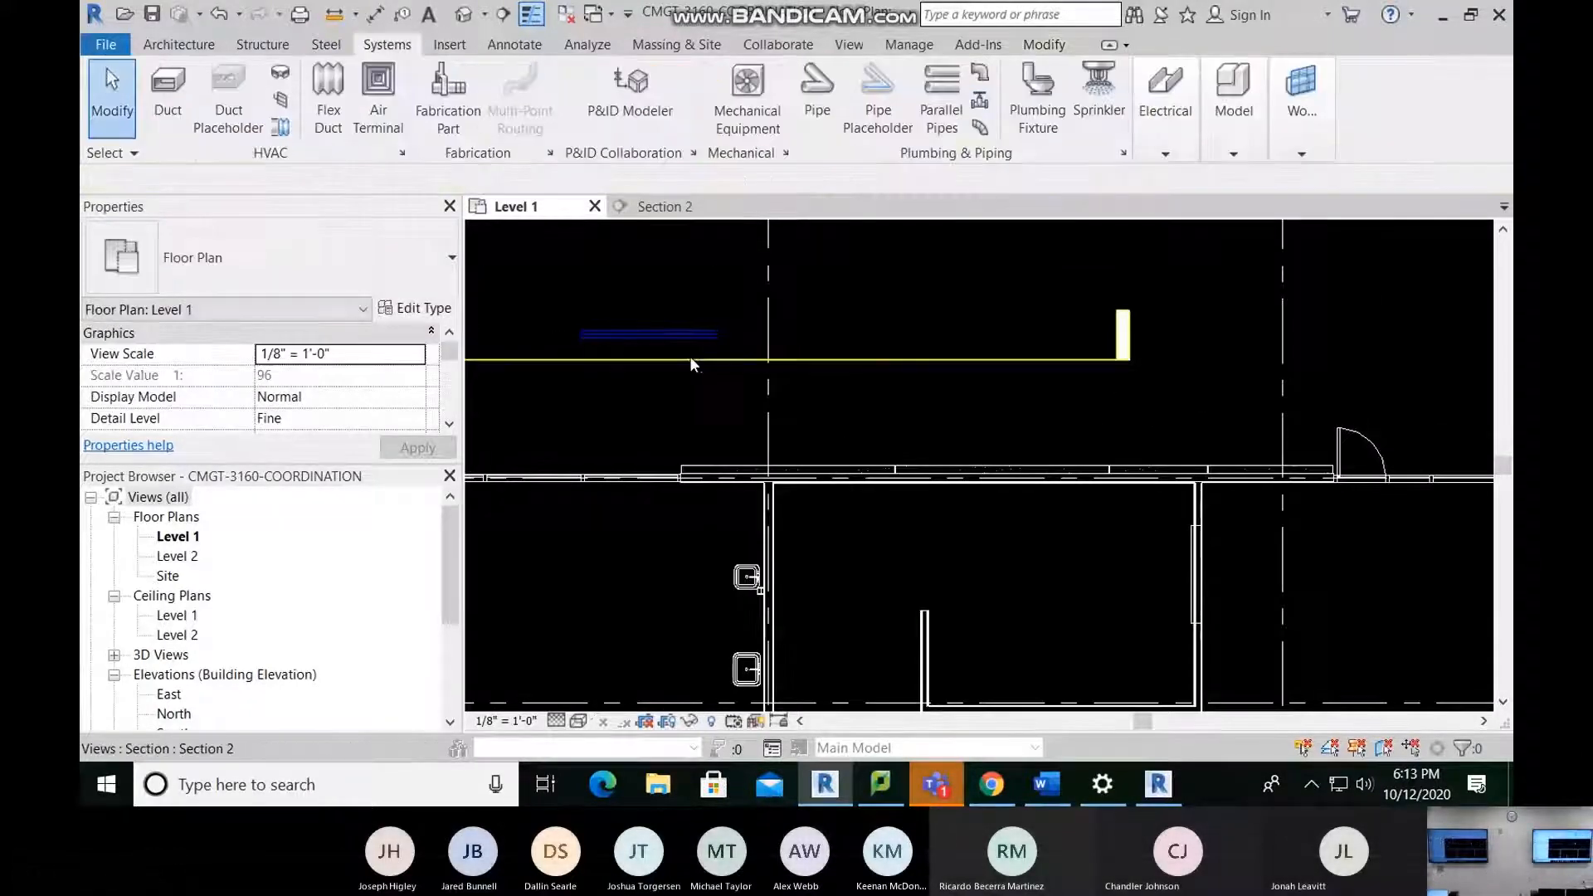
# Step: Shorten the section's view depth so its far limit lies just beyond the pipe
pyautogui.rightClick(680, 360)
pyautogui.press('Escape')
pyautogui.scroll(-2, 836, 465)
pyautogui.moveTo(797, 306); pyautogui.dragTo(794, 372)
pyautogui.scroll(2, 784, 390)
pyautogui.scroll(1, 747, 374)
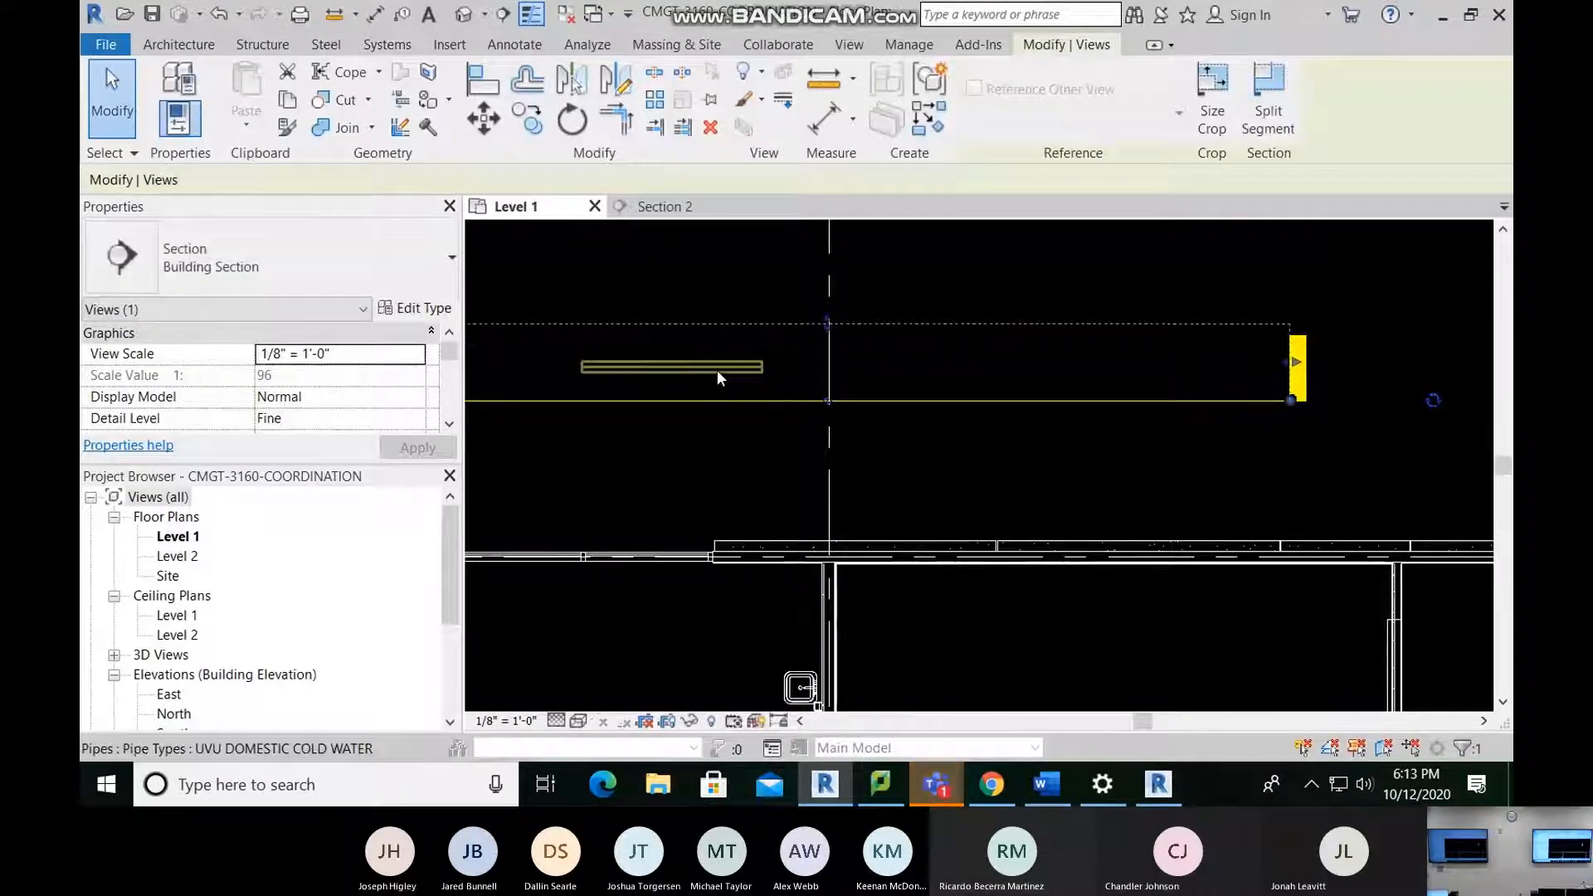
# Step: Copy the cold water pipe straight up by about 2'-5"
pyautogui.click(717, 369)
pyautogui.press('c')
pyautogui.press('o')
pyautogui.click(795, 377)
pyautogui.click(789, 326)
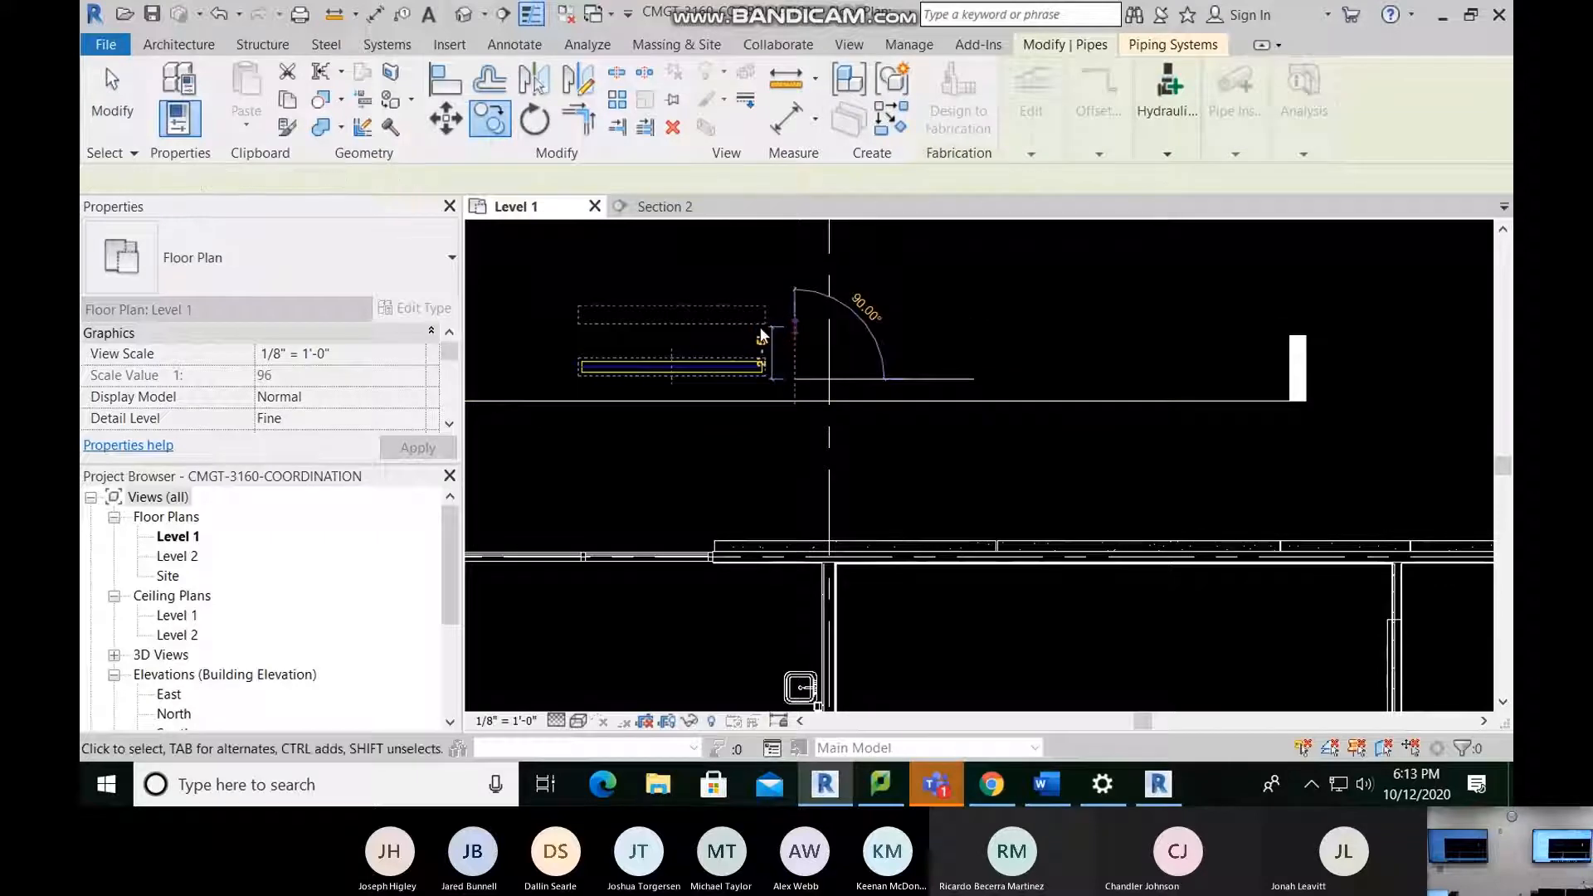
# Step: Rotate the copied pipe 90 degrees and move it across the section line beside the first pipe's right end
pyautogui.write('ro')
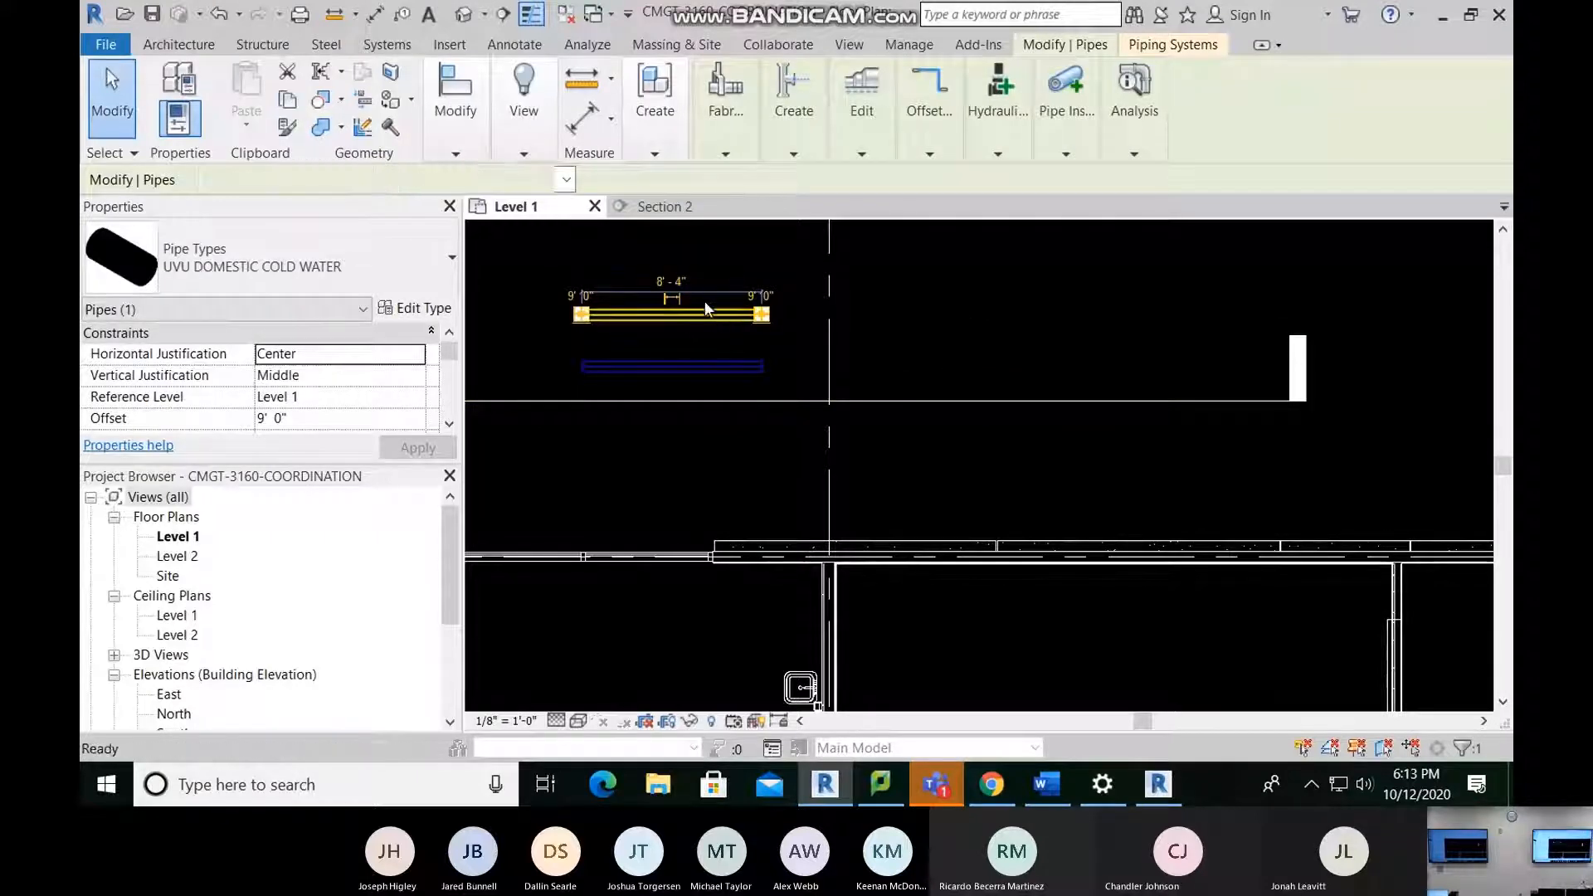
pyautogui.write('90')
pyautogui.press('Return')
pyautogui.moveTo(678, 271); pyautogui.dragTo(784, 302)
# Step: Change the pipe crossing the section line in the Level 1 plan to the UVU DOMESTIC HOT WATER pipe type
pyautogui.click(876, 390)
pyautogui.rightClick(878, 401)
pyautogui.click(778, 370)
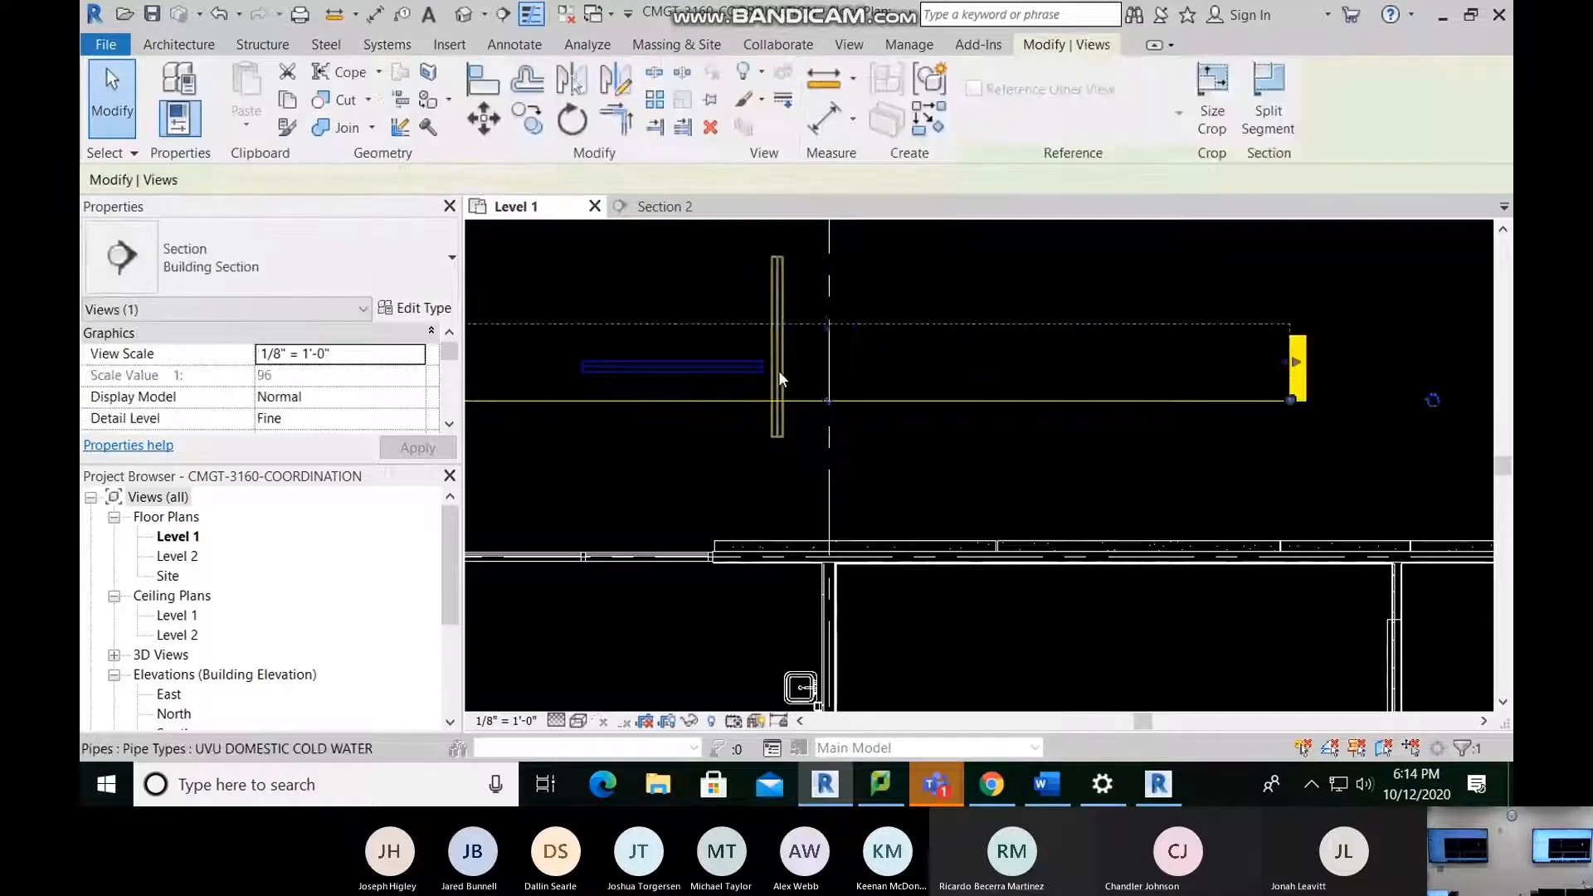
pyautogui.click(295, 257)
pyautogui.click(207, 456)
pyautogui.click(999, 345)
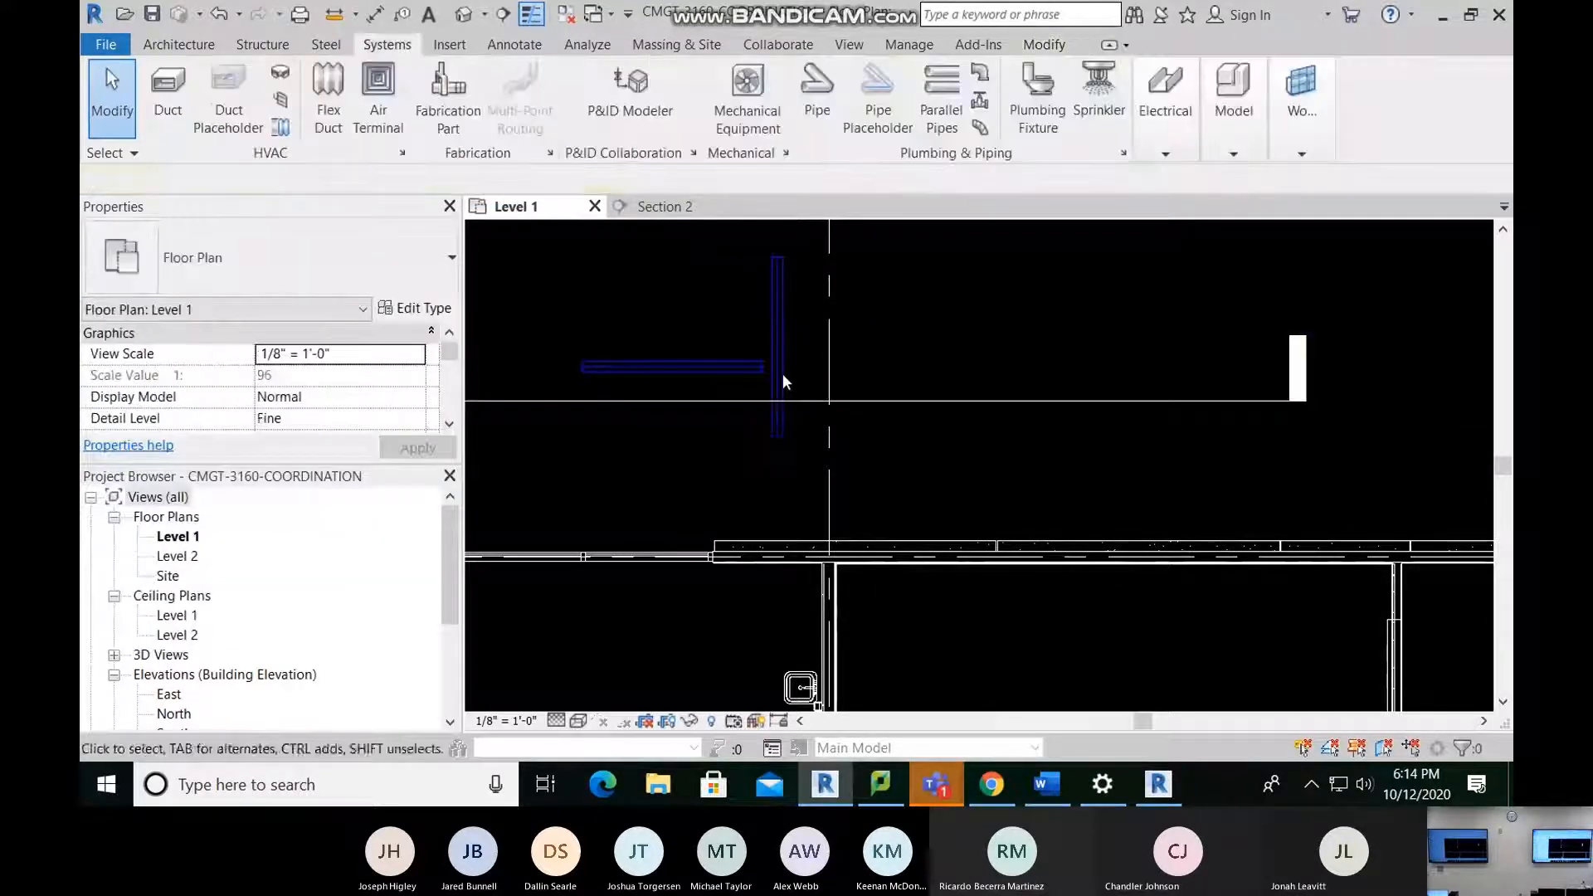
# Step: Assign the UVU DOMESTIC HOT WATER system type to the pipe crossing the section line
pyautogui.click(264, 272)
pyautogui.click(272, 327)
pyautogui.scroll(-4, 322, 375)
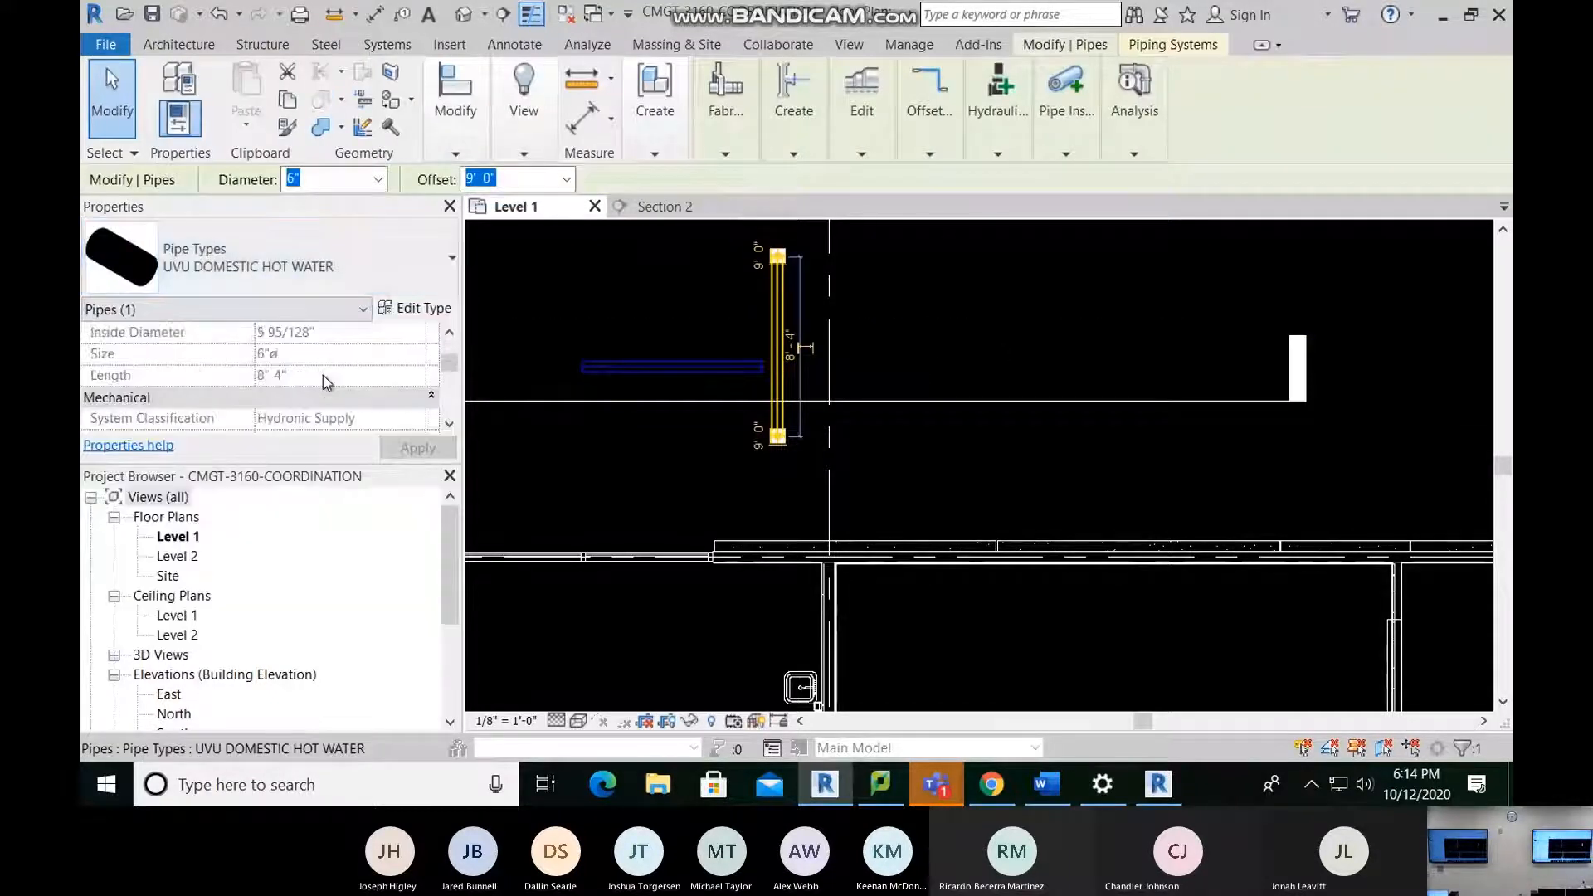
pyautogui.click(393, 376)
pyautogui.click(412, 376)
pyautogui.click(408, 452)
pyautogui.click(912, 360)
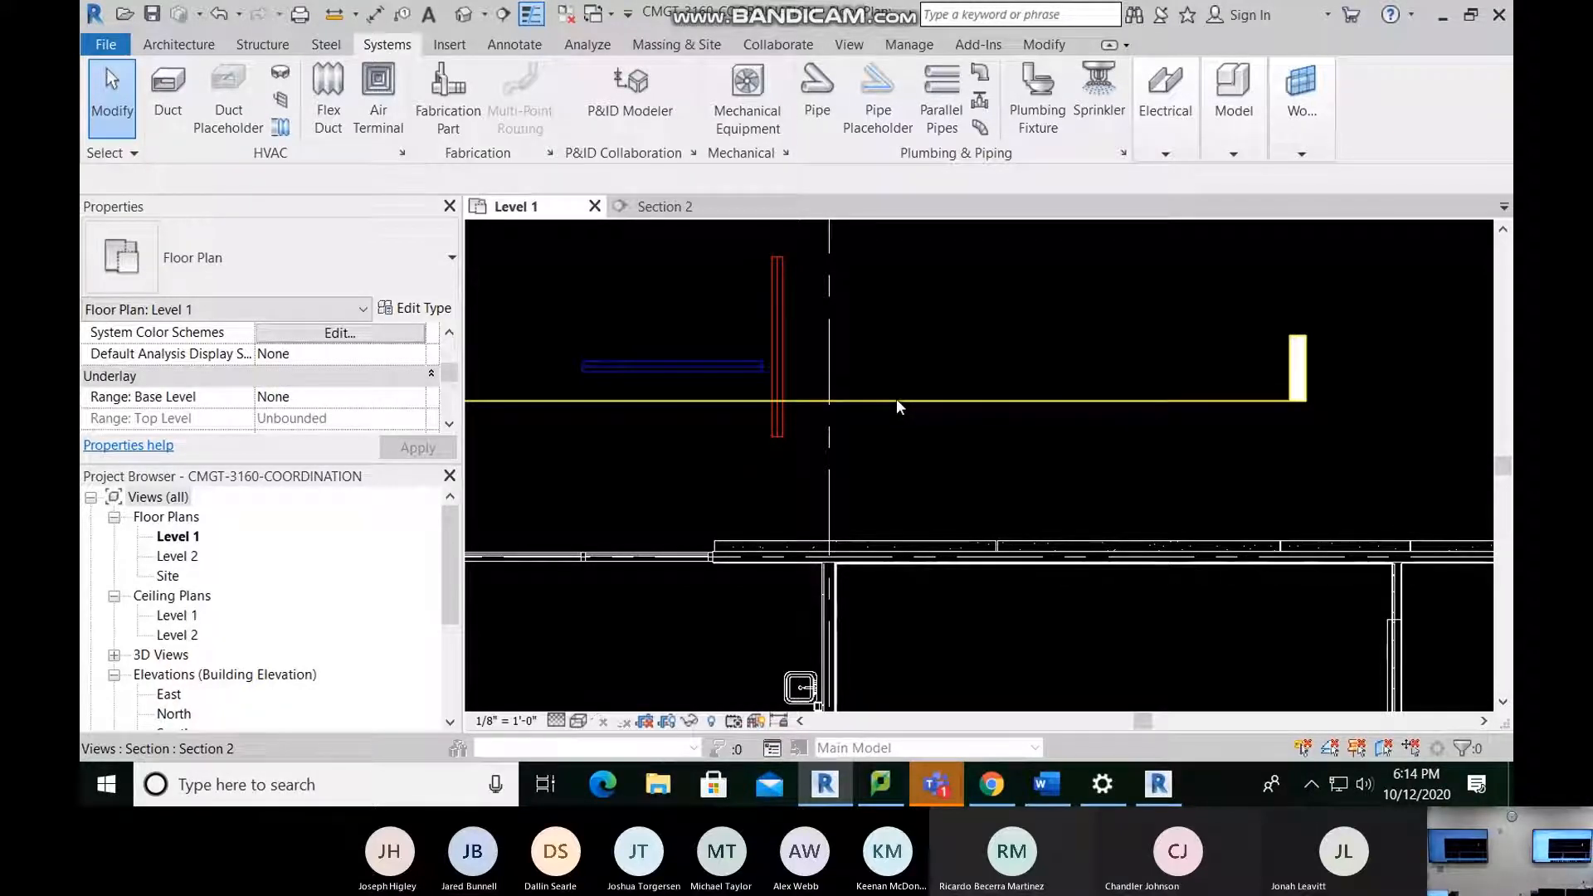
# Step: Open the section line's view, raise the upper edge of its crop region, and select the horizontal cold water pipe
pyautogui.moveTo(823, 418); pyautogui.dragTo(884, 450, button='middle')
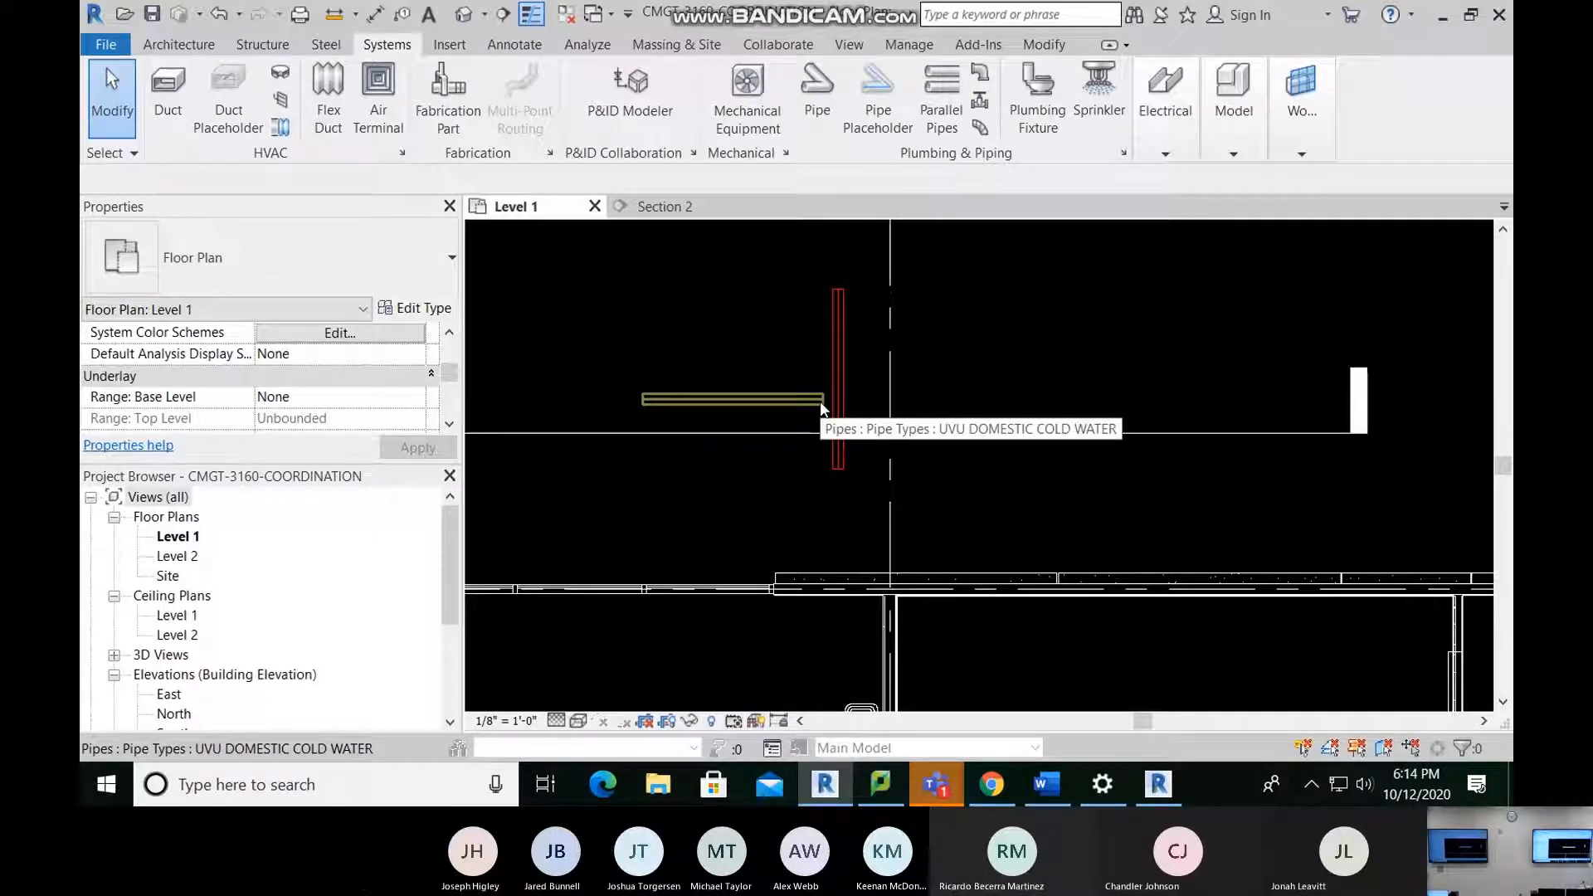
pyautogui.rightClick(885, 431)
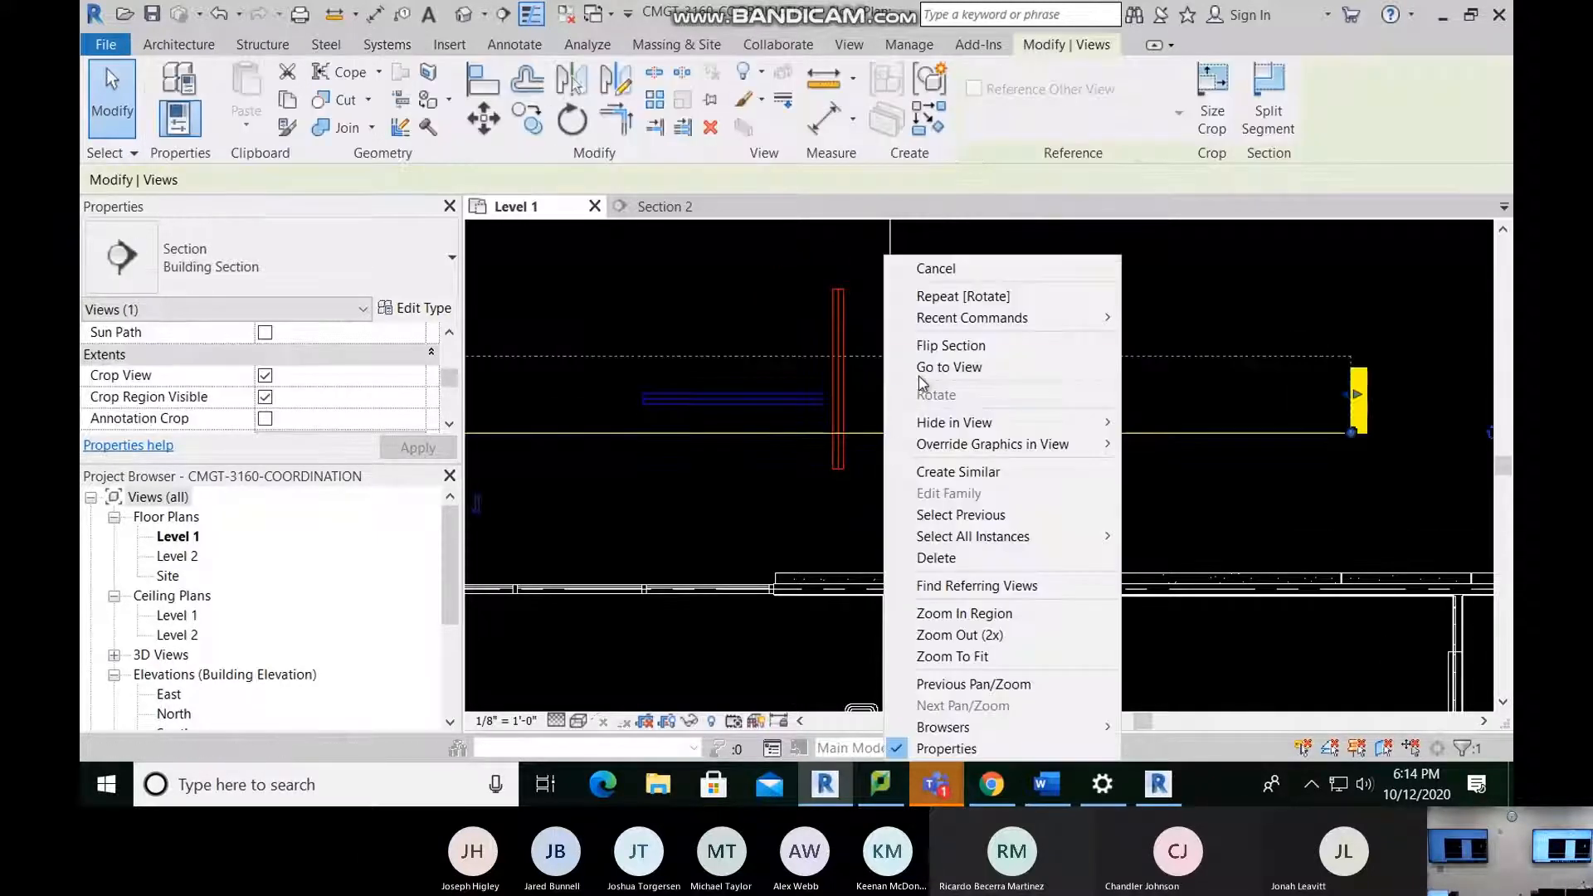
pyautogui.click(921, 366)
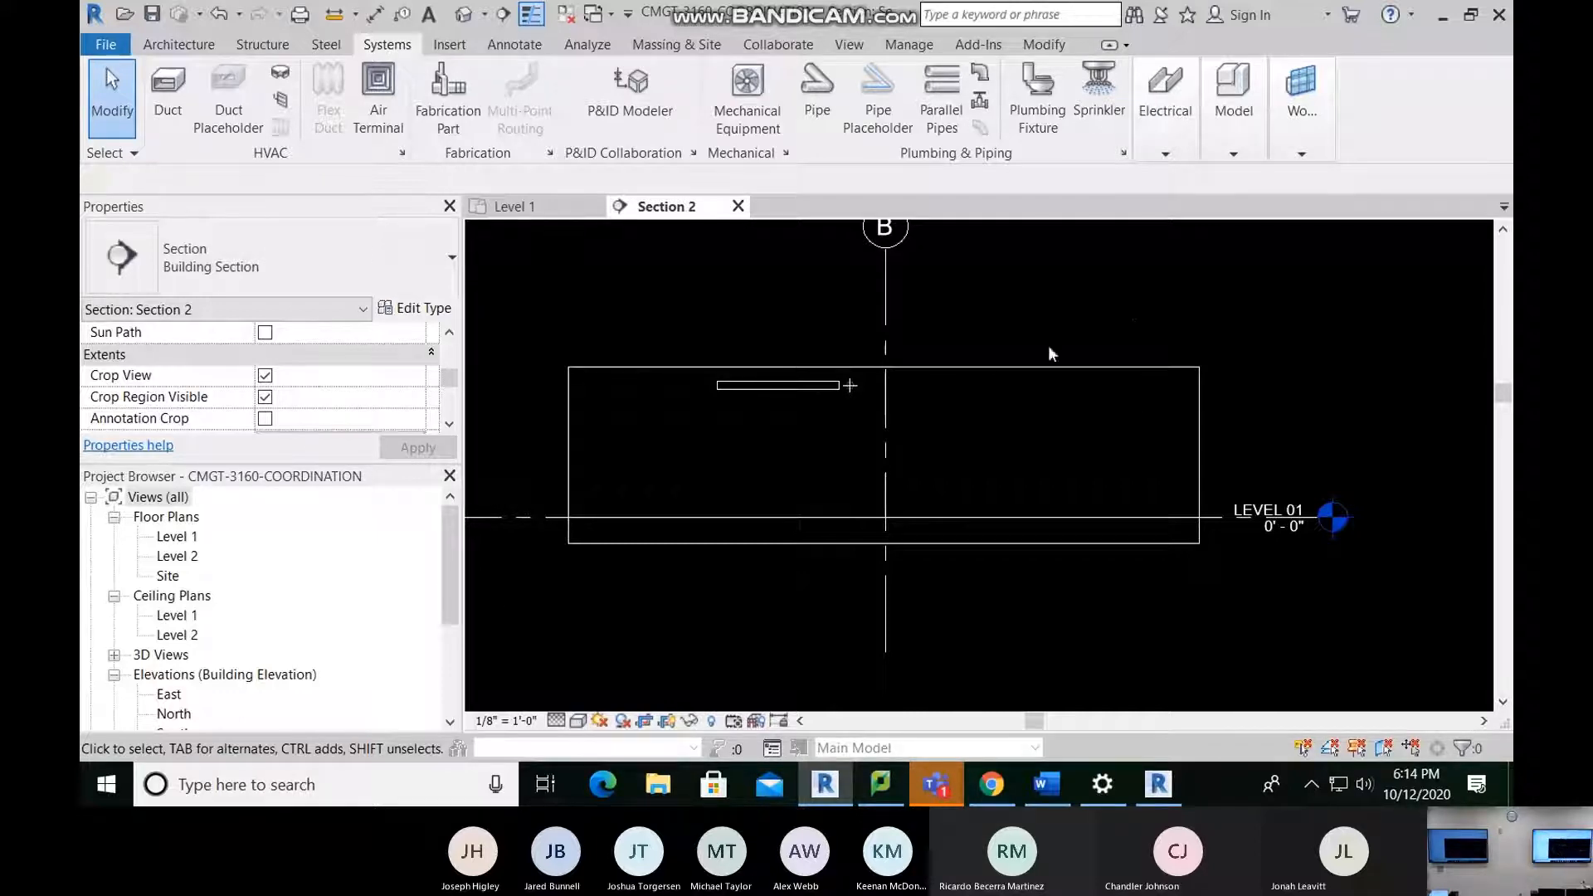
pyautogui.click(955, 366)
pyautogui.moveTo(881, 367); pyautogui.dragTo(881, 337)
pyautogui.click(806, 384)
pyautogui.click(805, 384)
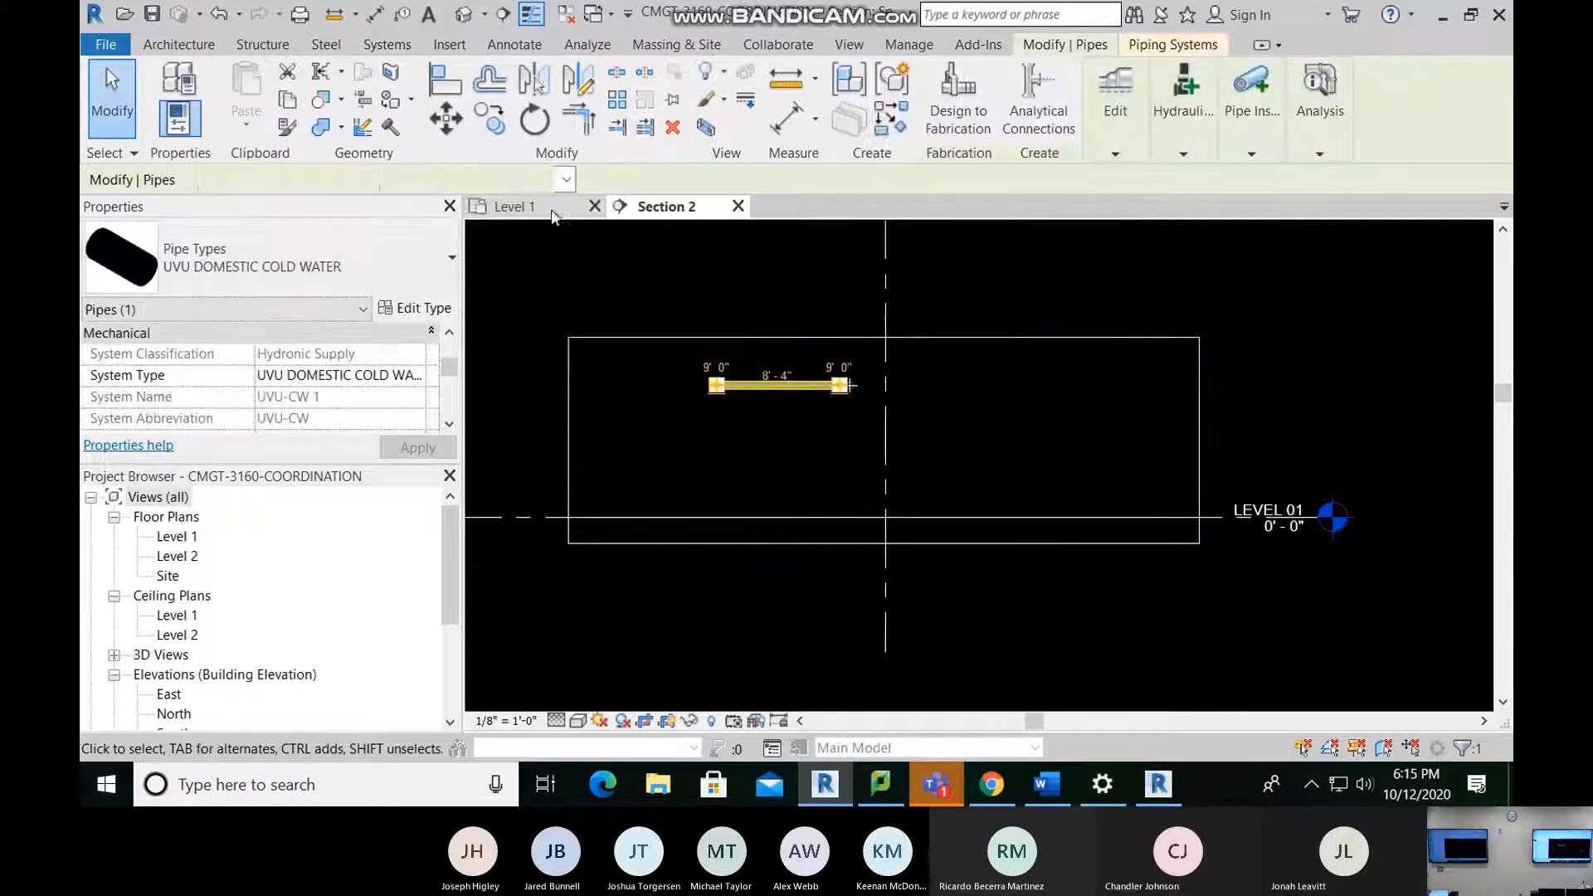
# Step: In the Level 1 plan, copy the horizontal cold water pipe and rotate the copy 90 degrees beside the hot water pipe
pyautogui.hotkey('ctrl', 'Tab')
pyautogui.moveTo(764, 400)
pyautogui.keyDown('ctrl'); pyautogui.mouseDown()
pyautogui.moveTo(954, 398)
pyautogui.moveTo(878, 348)
pyautogui.mouseUp(); pyautogui.keyUp('ctrl')
pyautogui.press('o')
pyautogui.click(938, 377)
pyautogui.write('90')
pyautogui.press('Return')
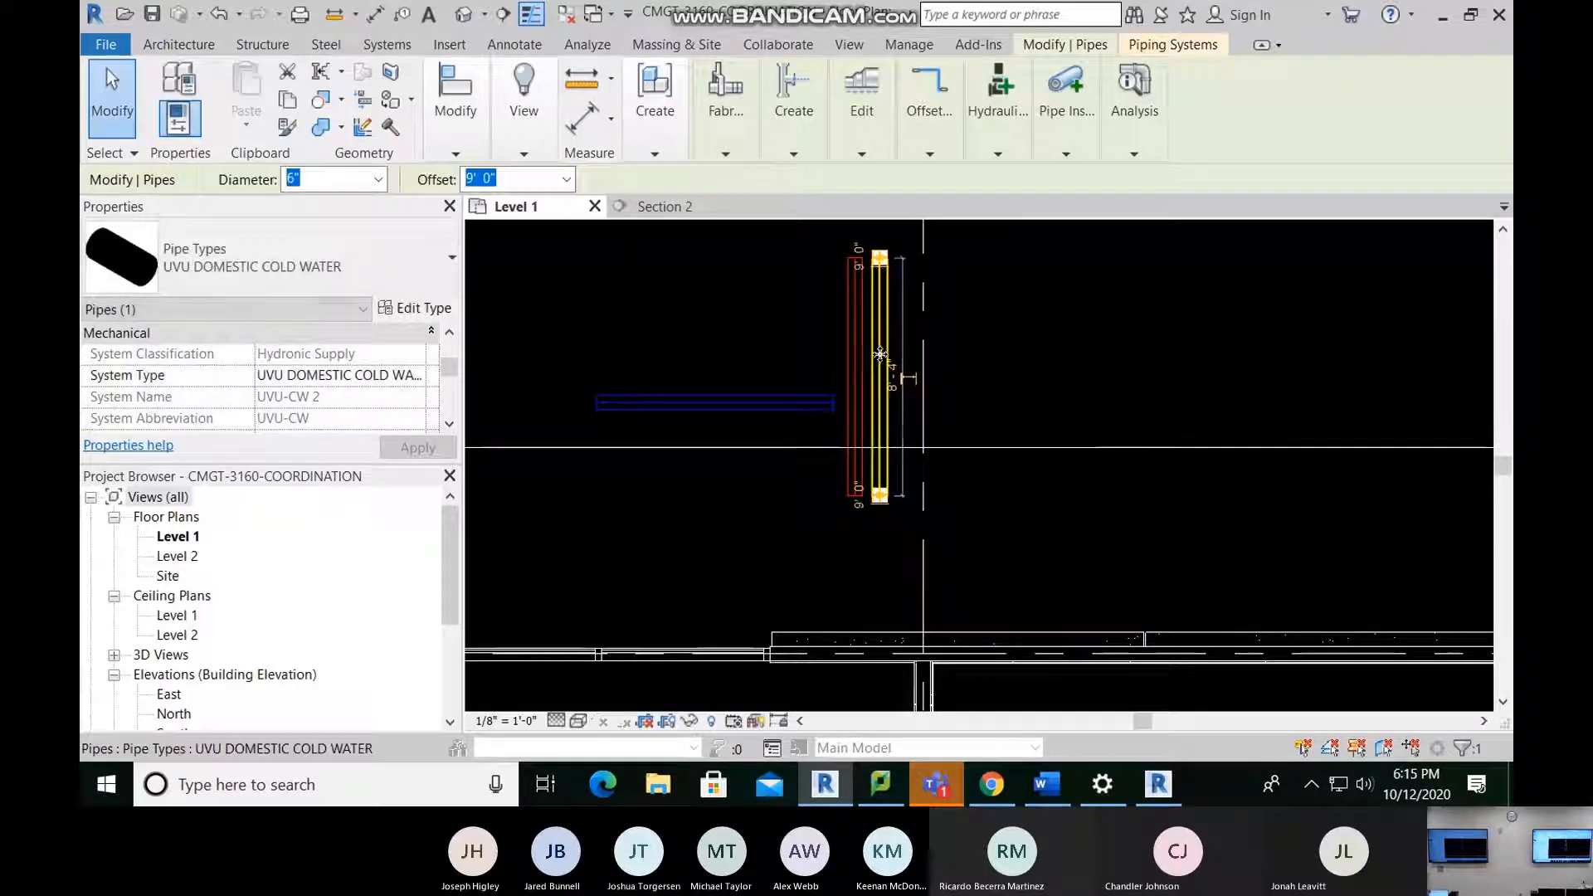
# Step: In Section 2, shorten the horizontal cold water pipe and route it up, over the hot water pipe and down about 1'-2" into the second cold water pipe
pyautogui.click(705, 250)
pyautogui.click(664, 207)
pyautogui.scroll(3, 859, 387)
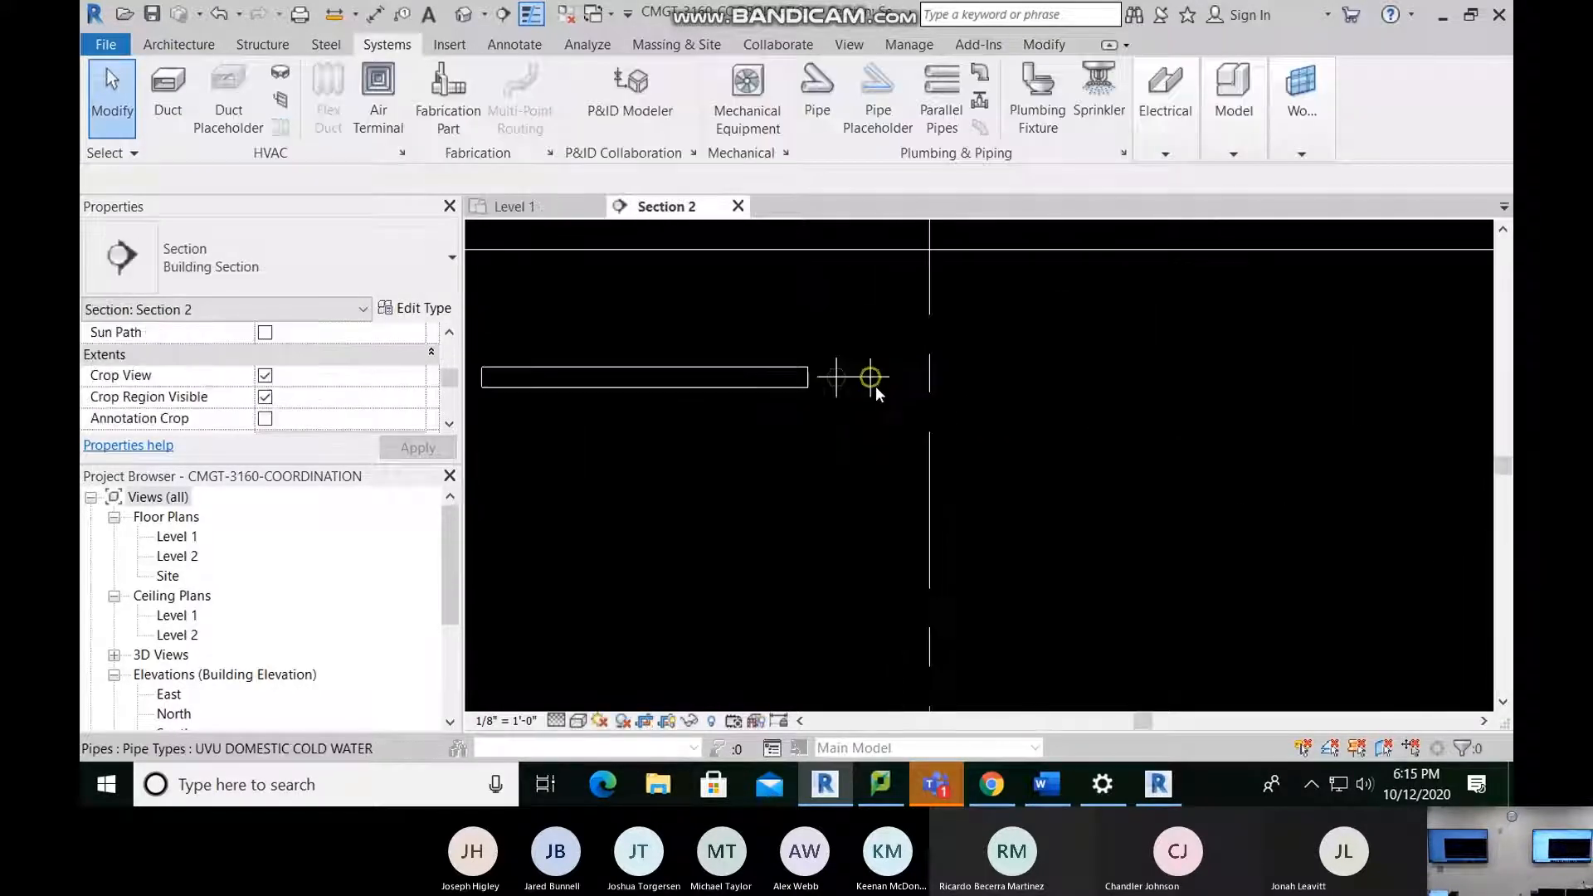
pyautogui.click(875, 383)
pyautogui.click(882, 424)
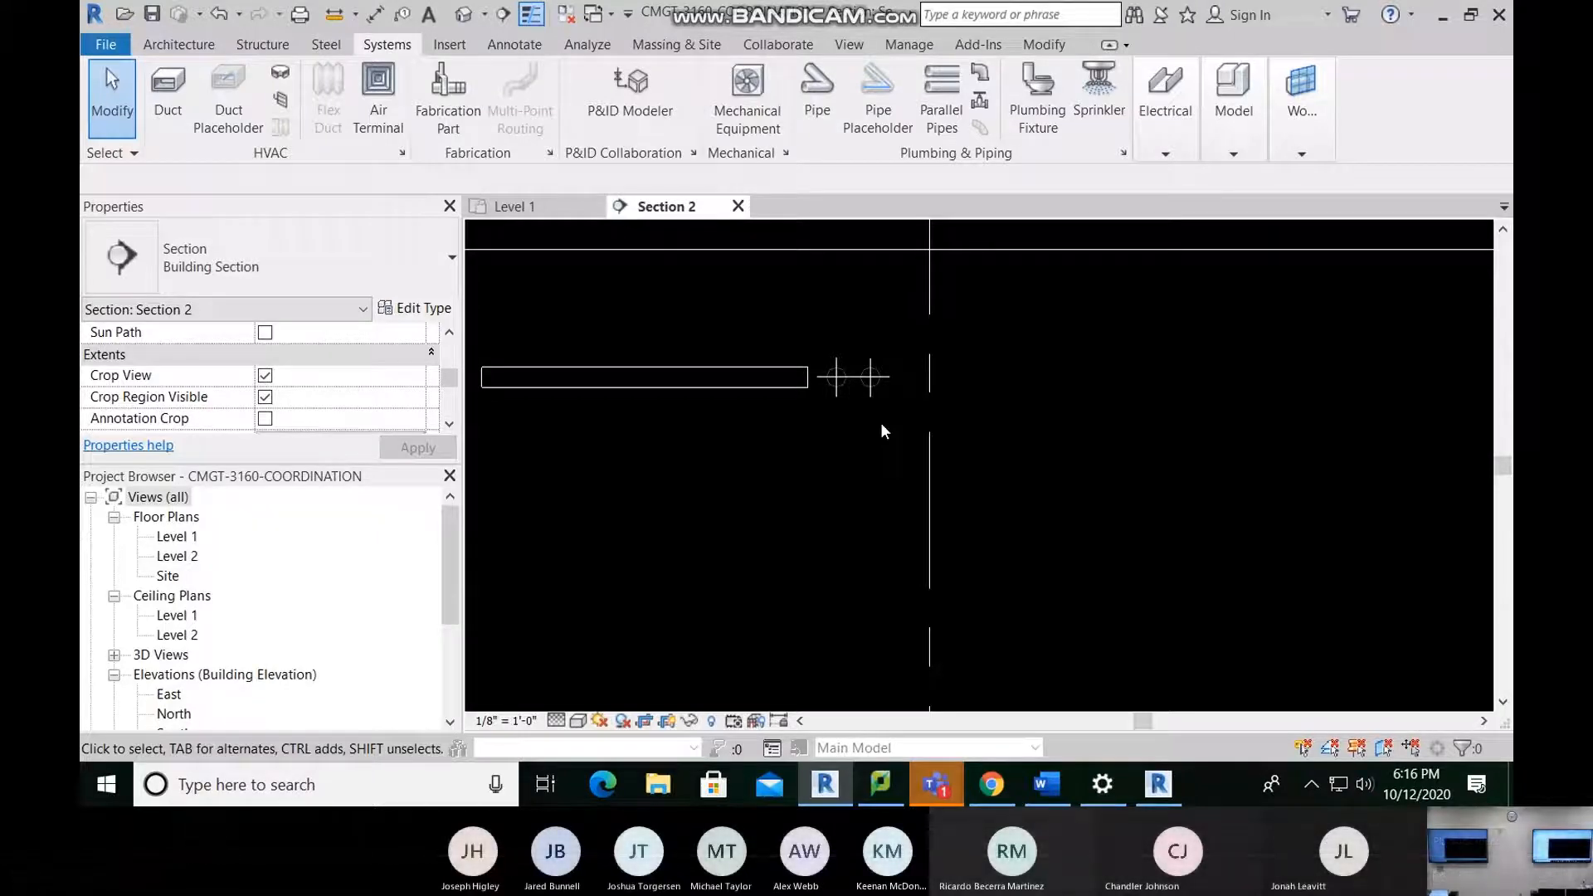
pyautogui.click(793, 383)
pyautogui.moveTo(808, 378); pyautogui.dragTo(782, 377)
pyautogui.rightClick(783, 378)
pyautogui.click(848, 330)
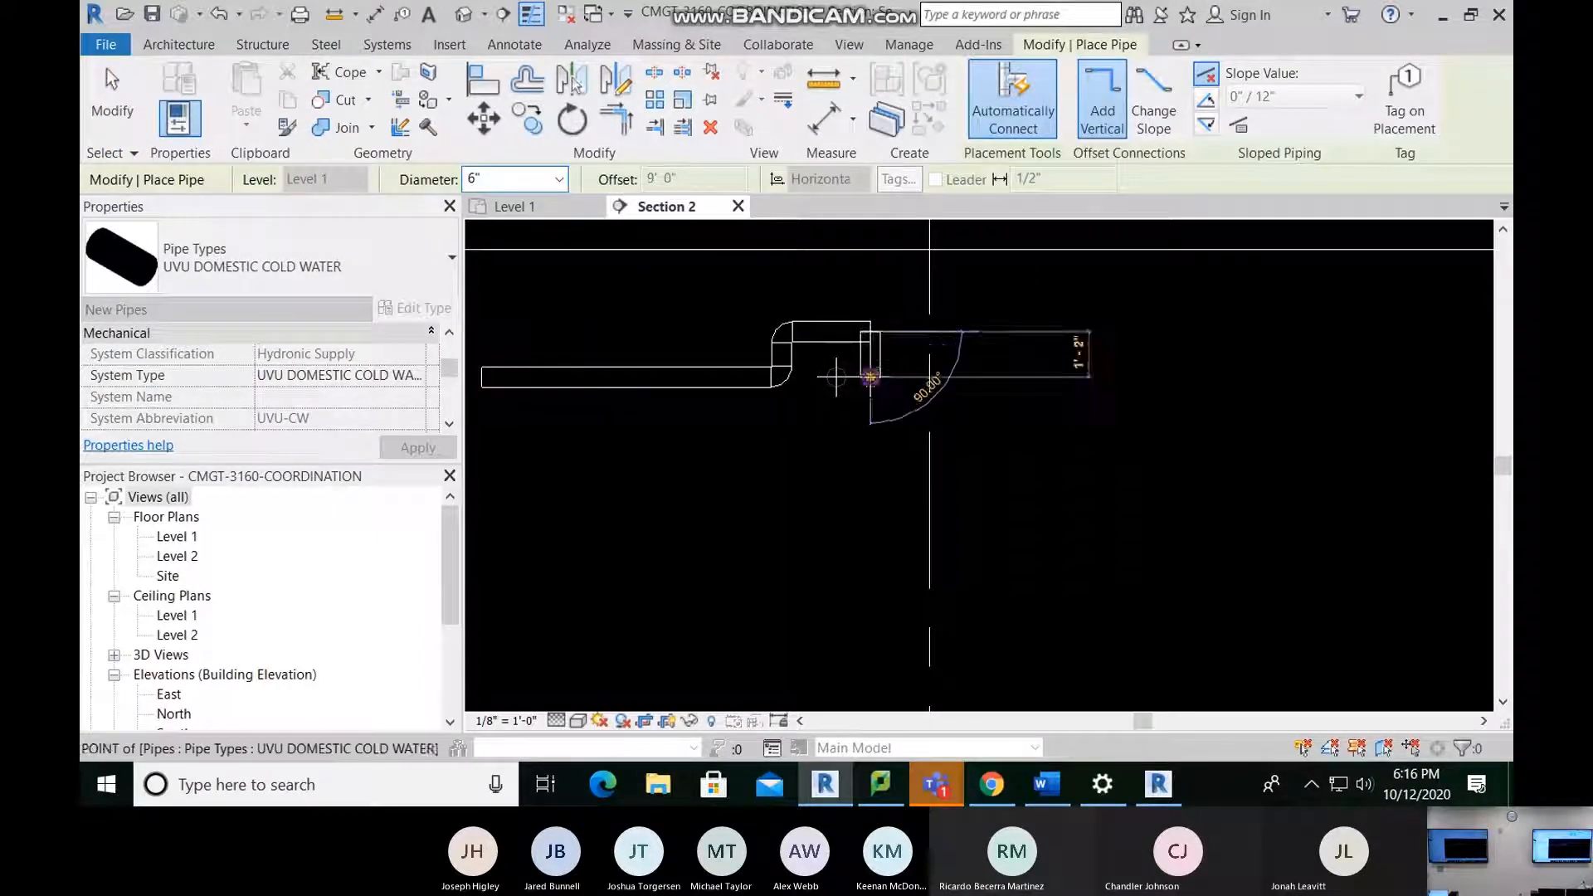
pyautogui.click(870, 378)
pyautogui.press('Escape')
pyautogui.press('Escape')
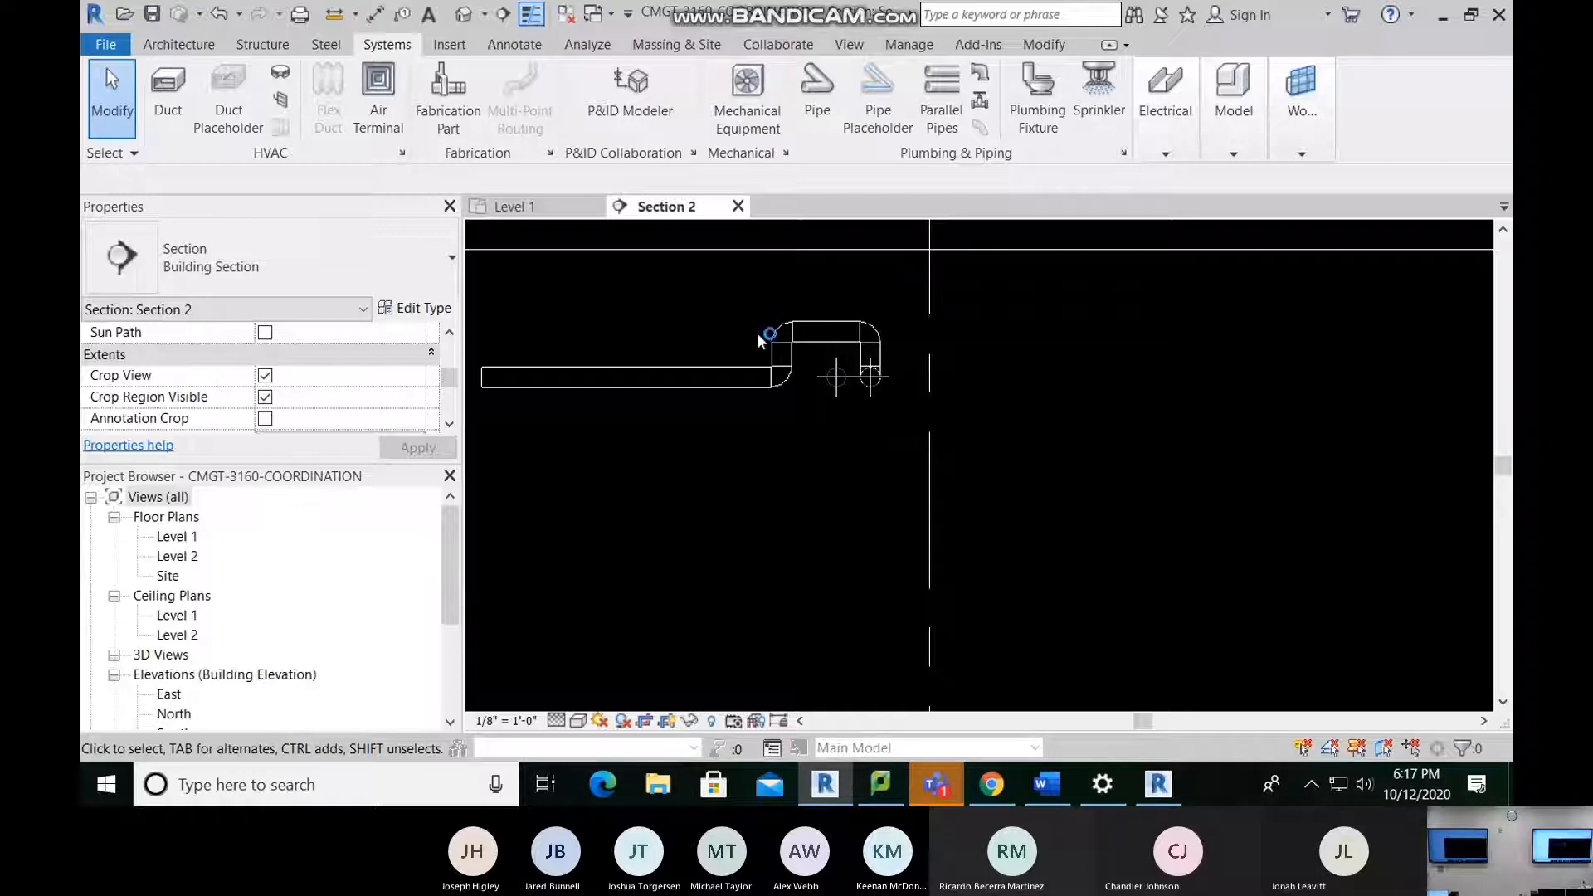
# Step: Delete the riser and its lower horizontal run, then stretch the raised cold water run farther away from the remaining elbow
pyautogui.moveTo(755, 312); pyautogui.dragTo(811, 432)
pyautogui.press('Delete')
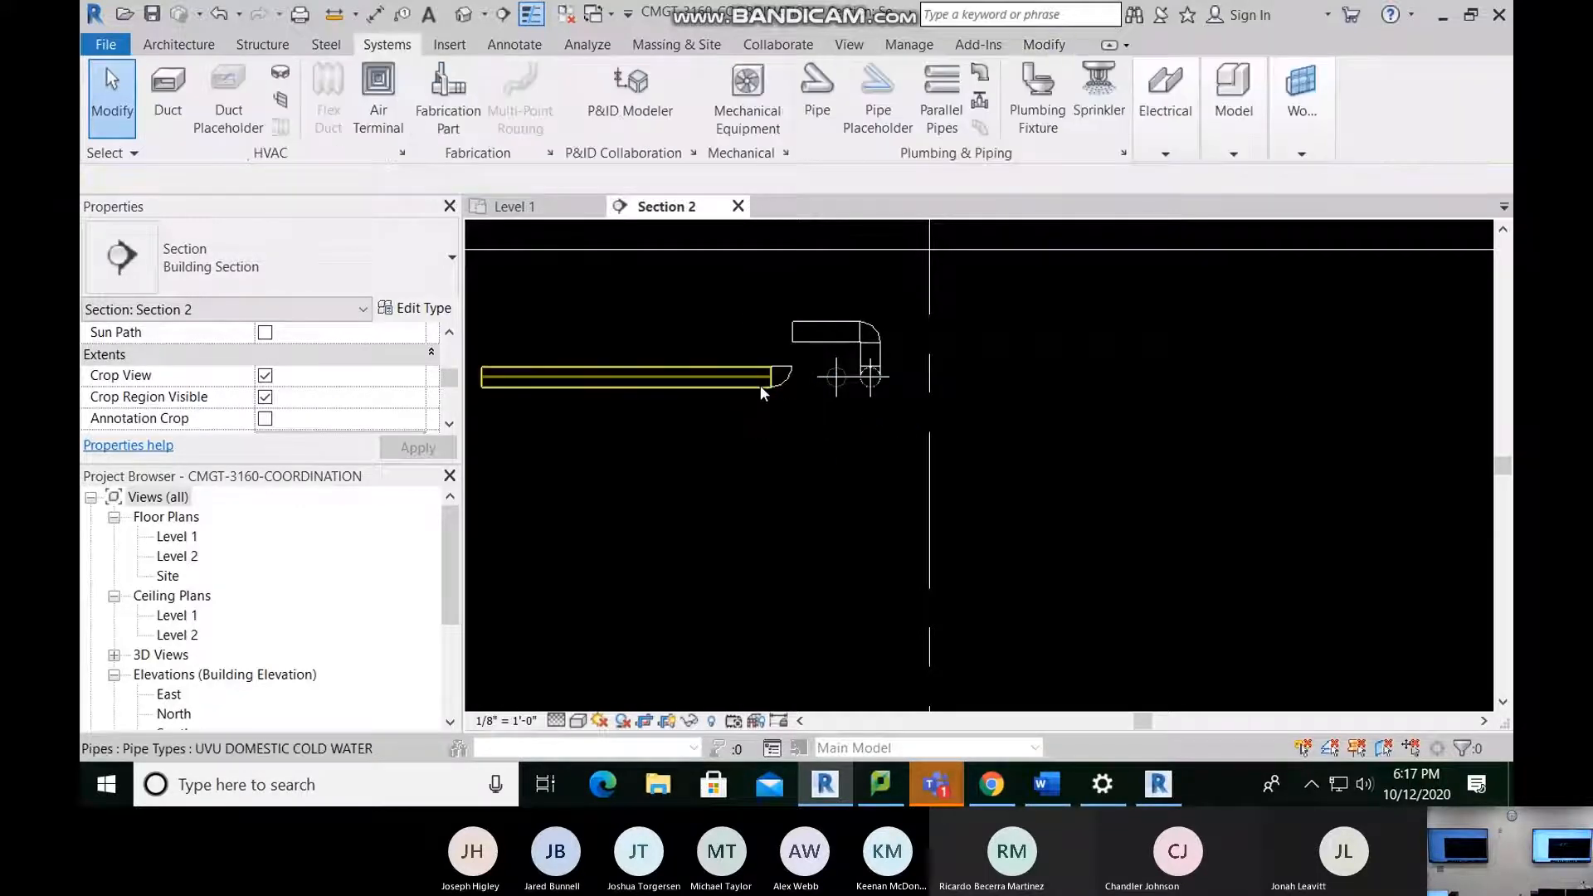
pyautogui.click(798, 340)
pyautogui.moveTo(798, 339); pyautogui.dragTo(539, 332)
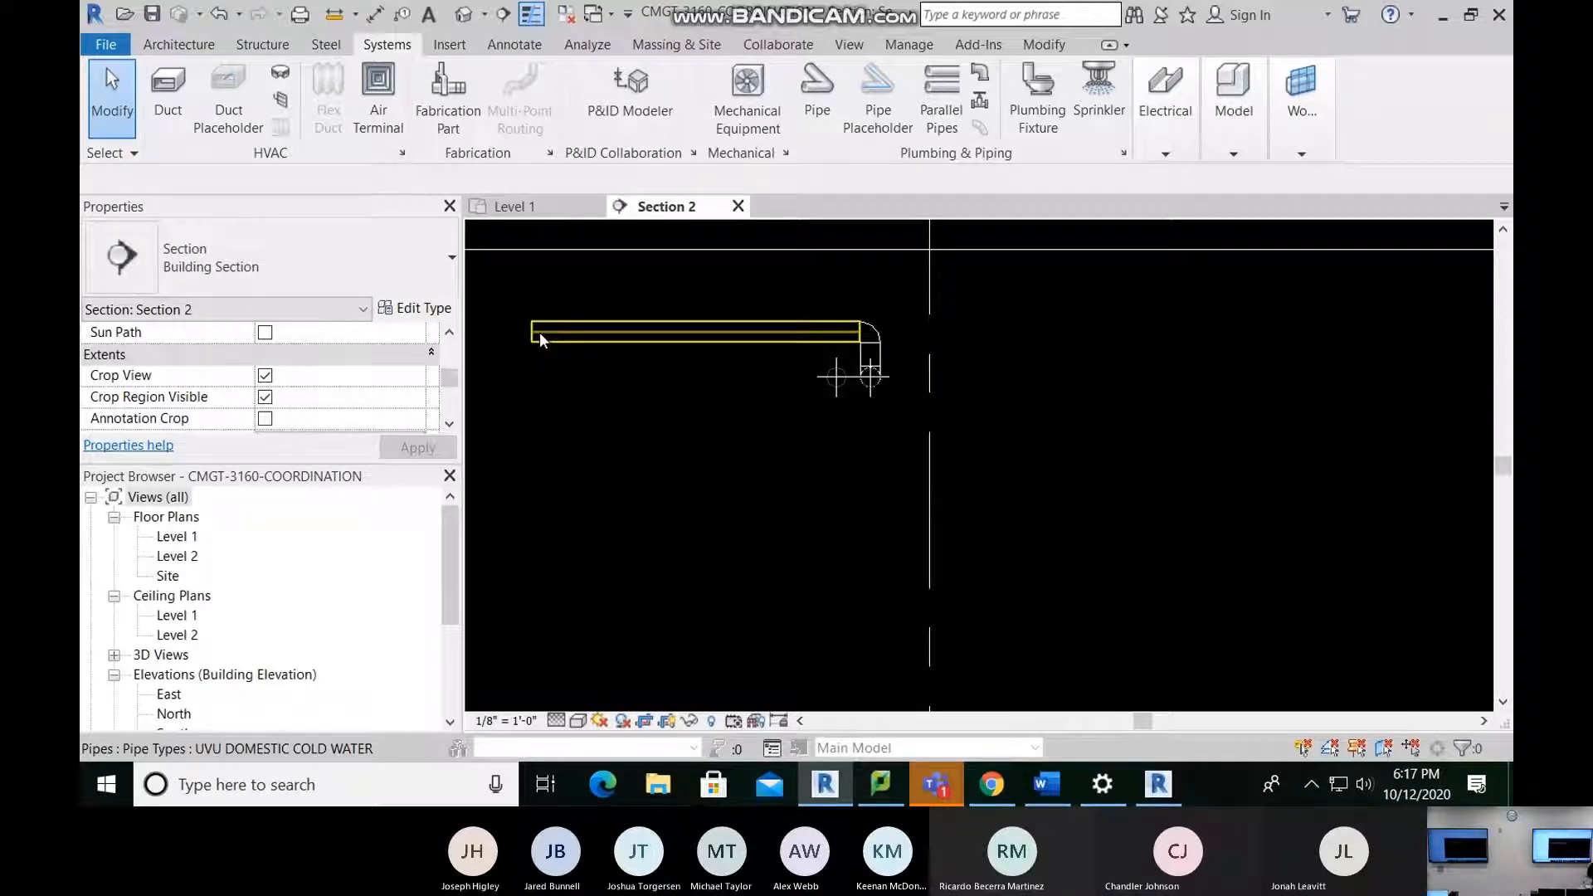
# Step: Copy the hot water pipe sideways beneath the raised run, on the side away from the cold water drop
pyautogui.click(841, 384)
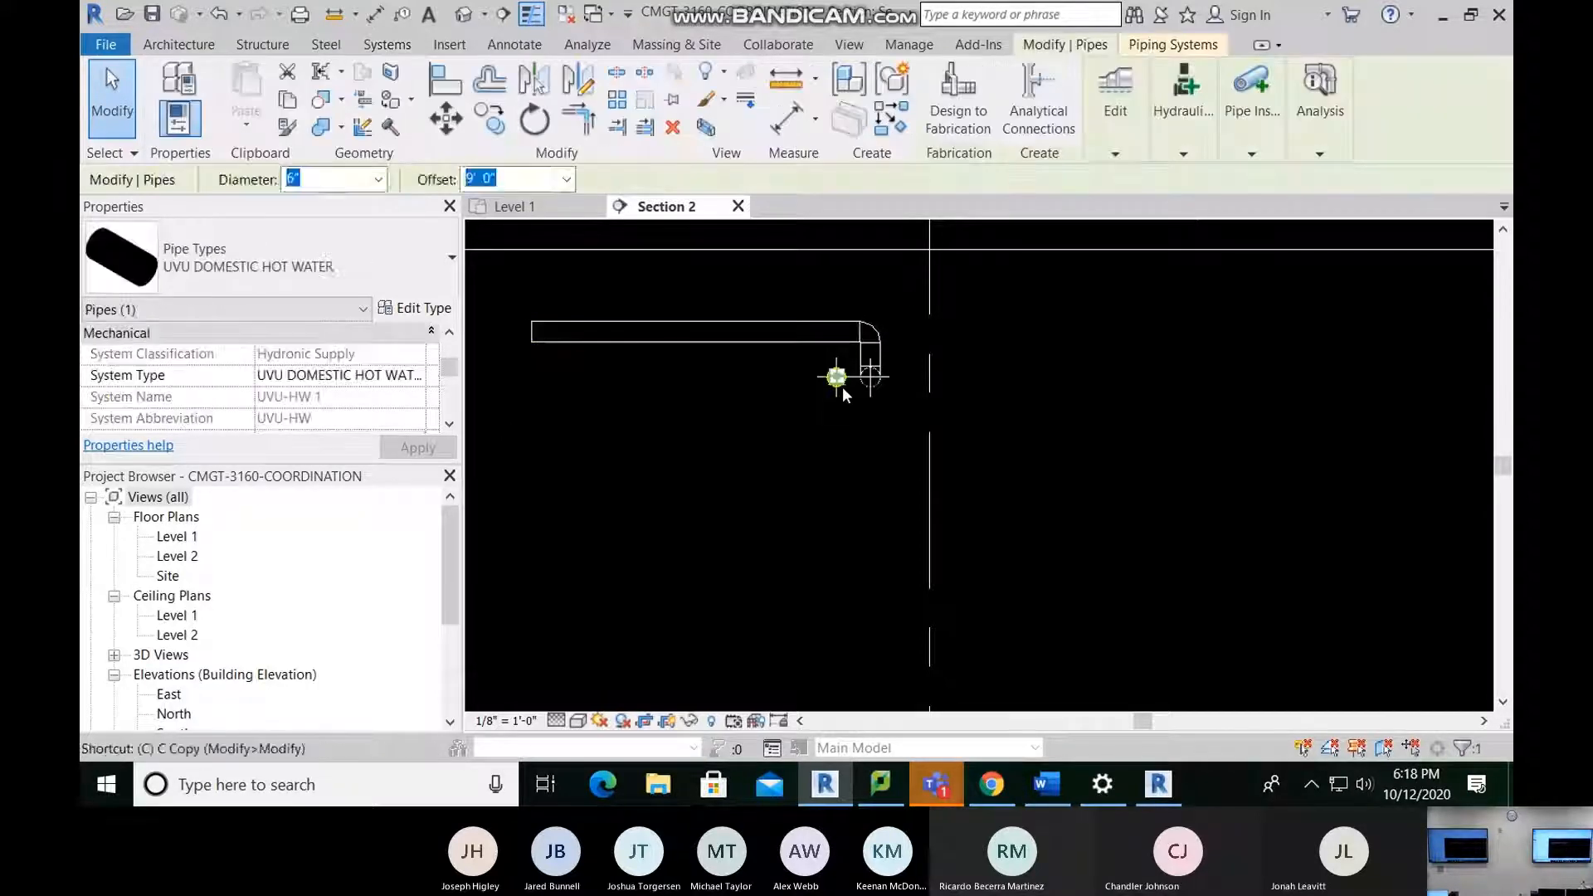
pyautogui.press('Escape')
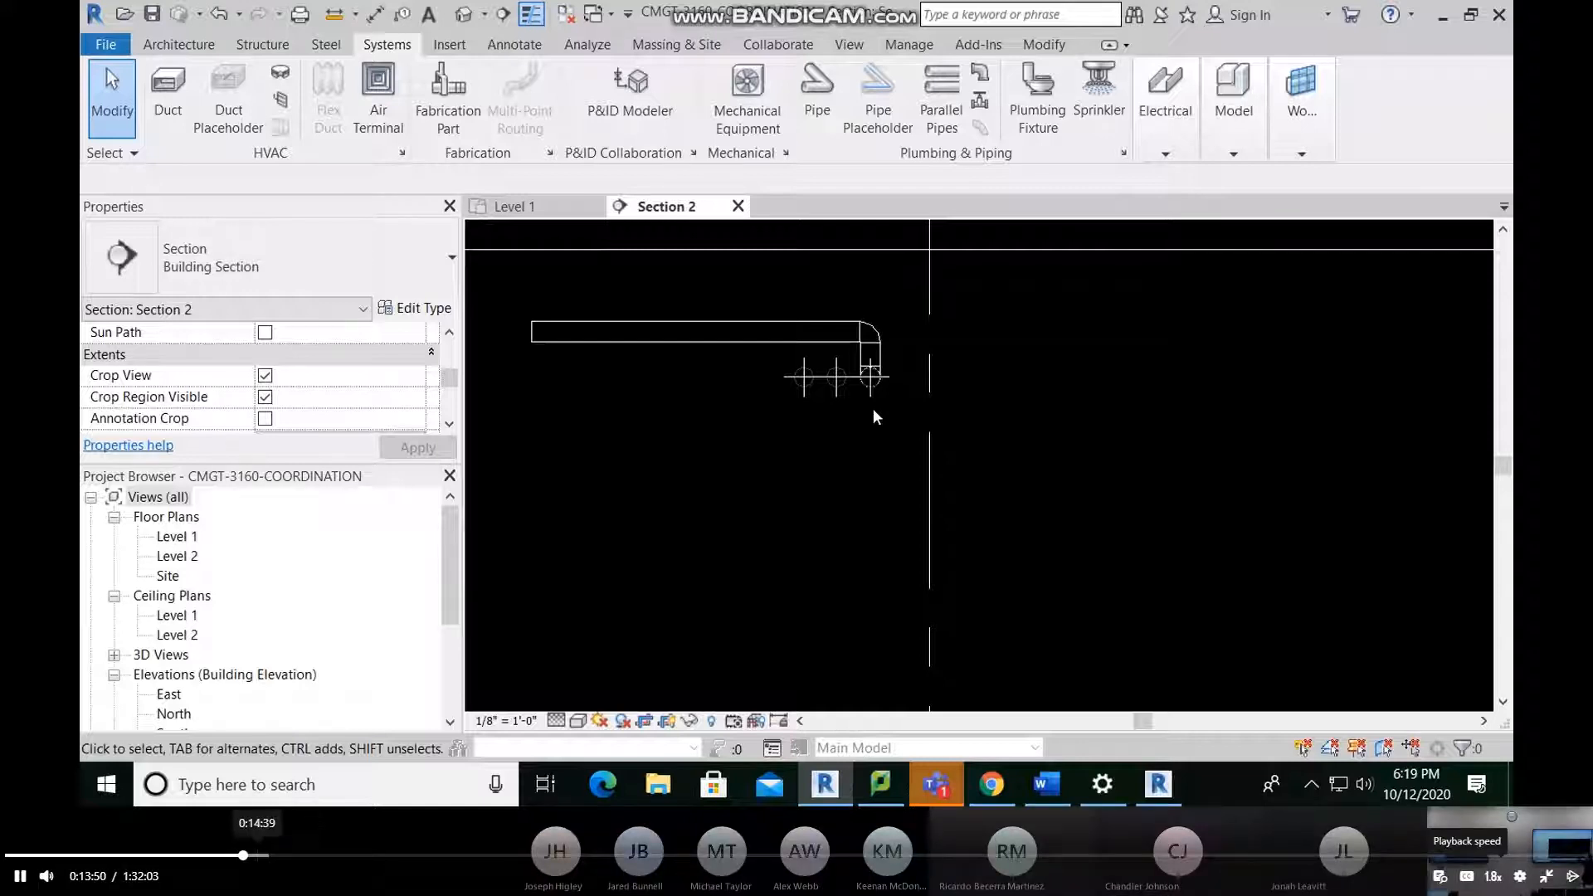
pyautogui.click(253, 854)
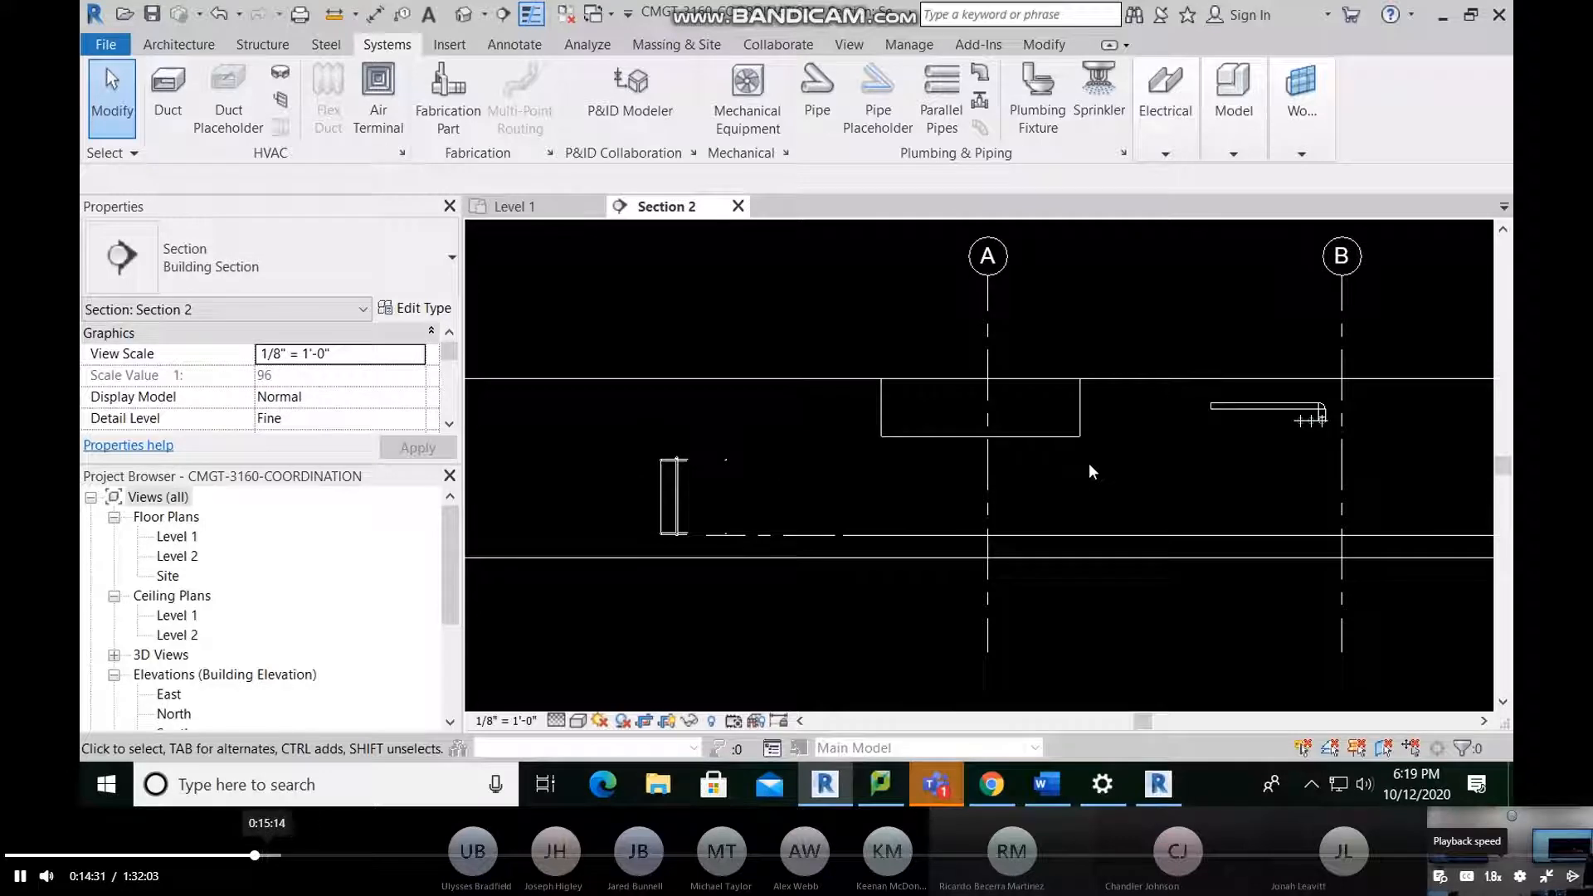
pyautogui.click(270, 854)
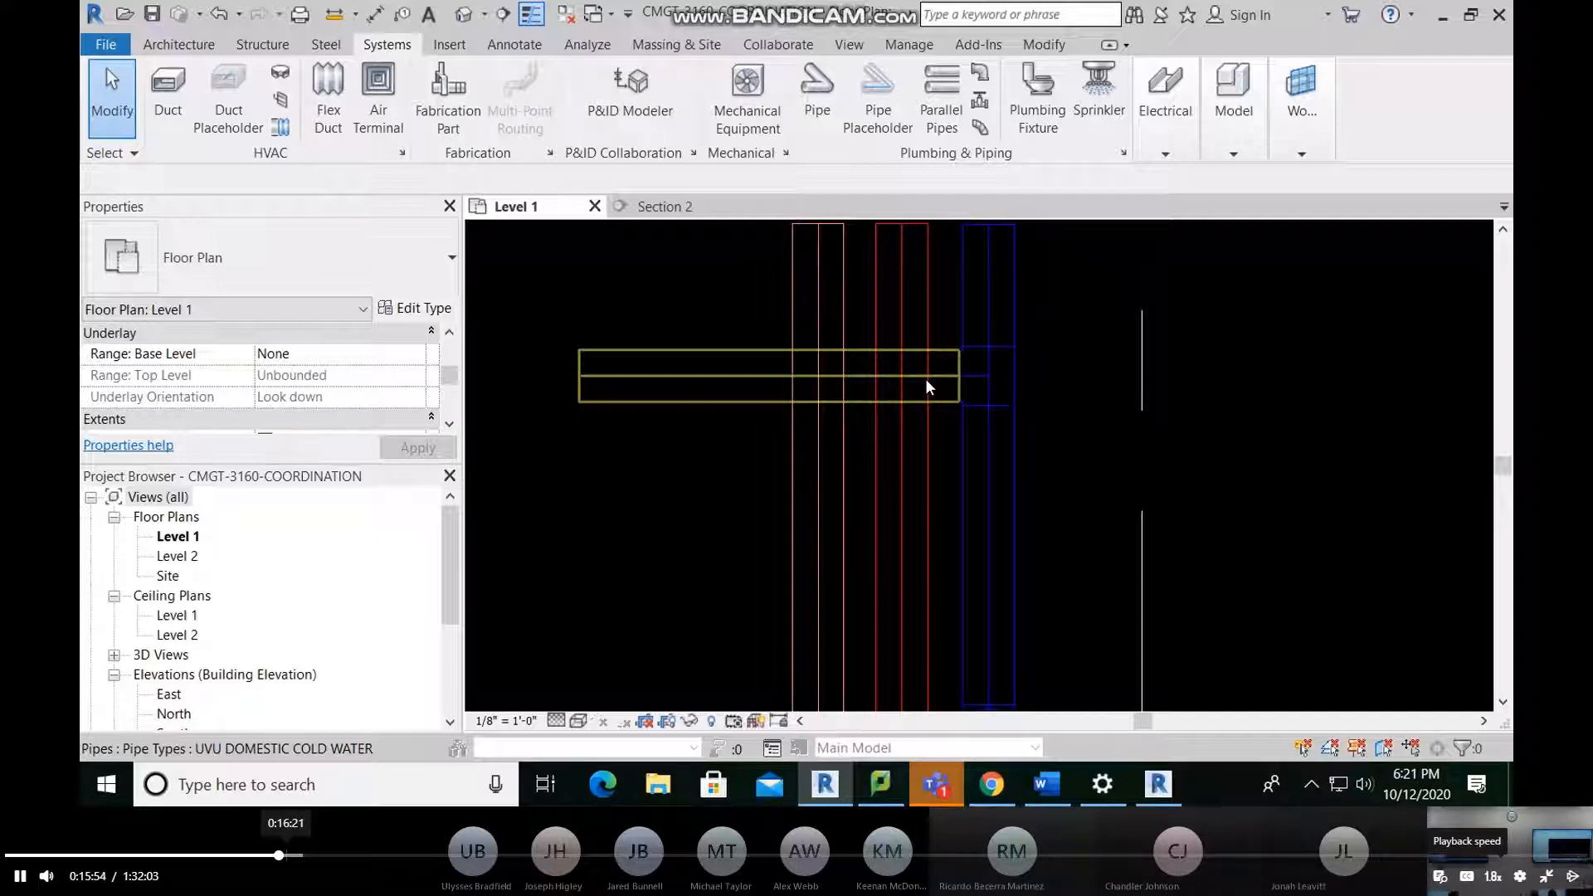
pyautogui.click(290, 855)
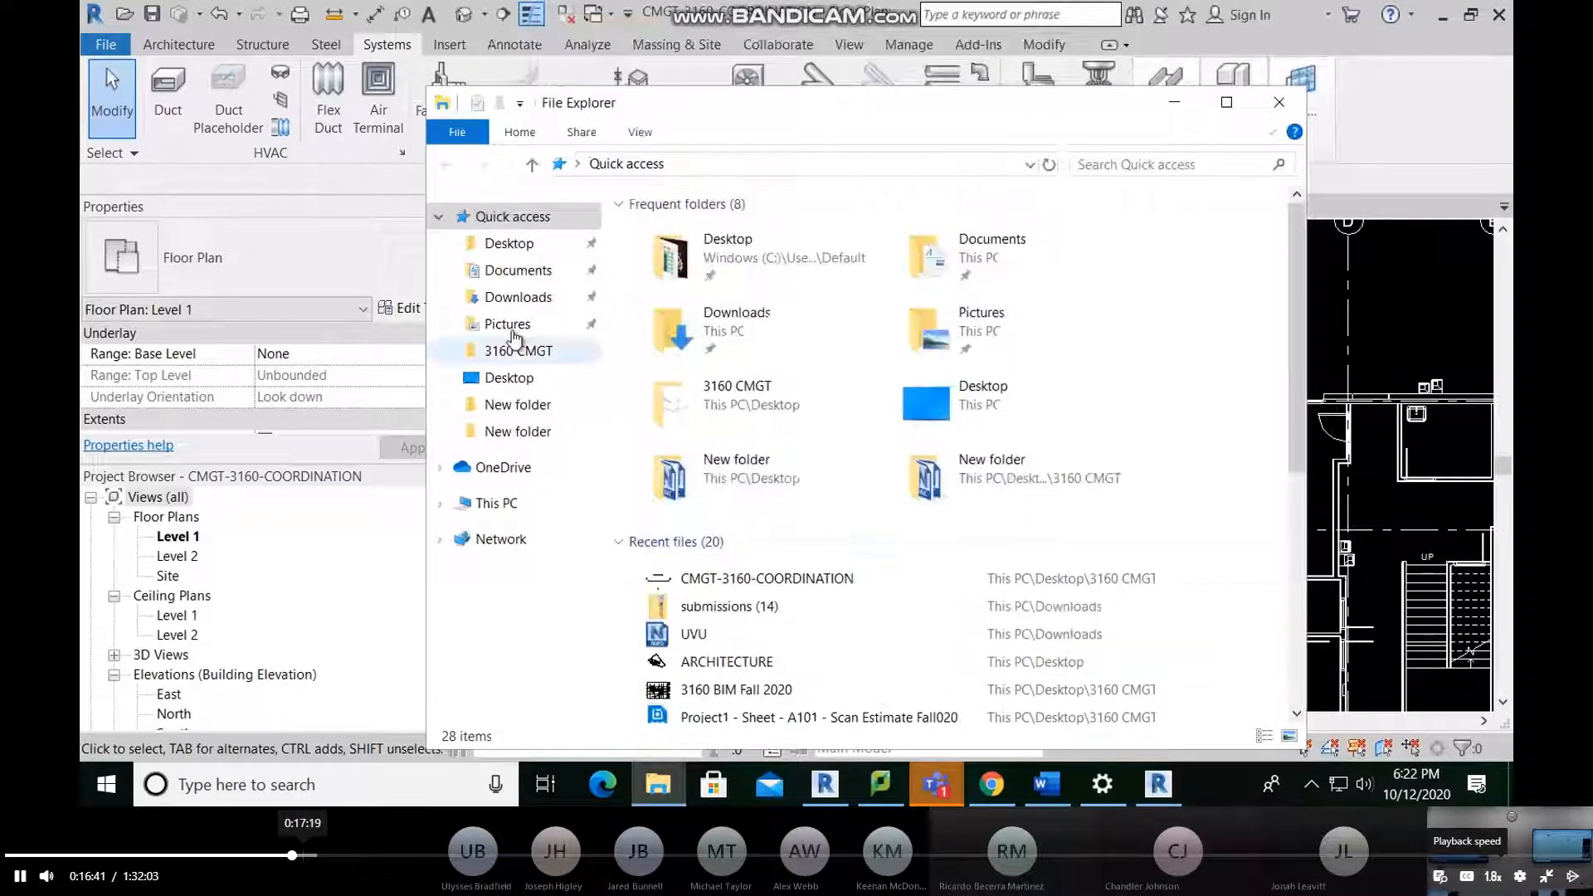
pyautogui.click(303, 855)
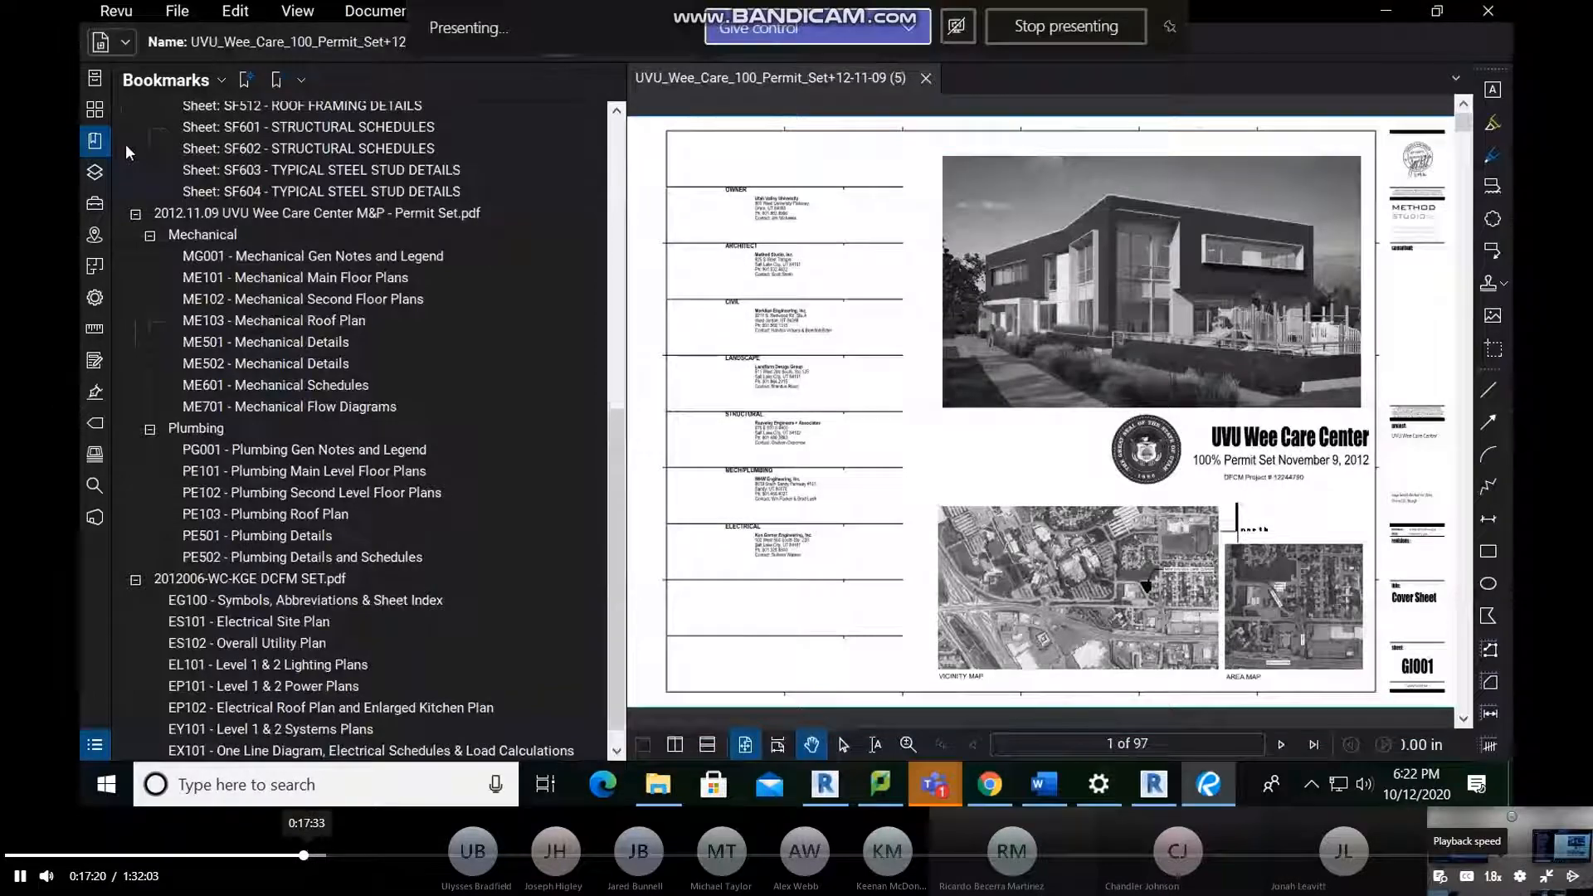
pyautogui.moveTo(306, 855); pyautogui.dragTo(334, 855)
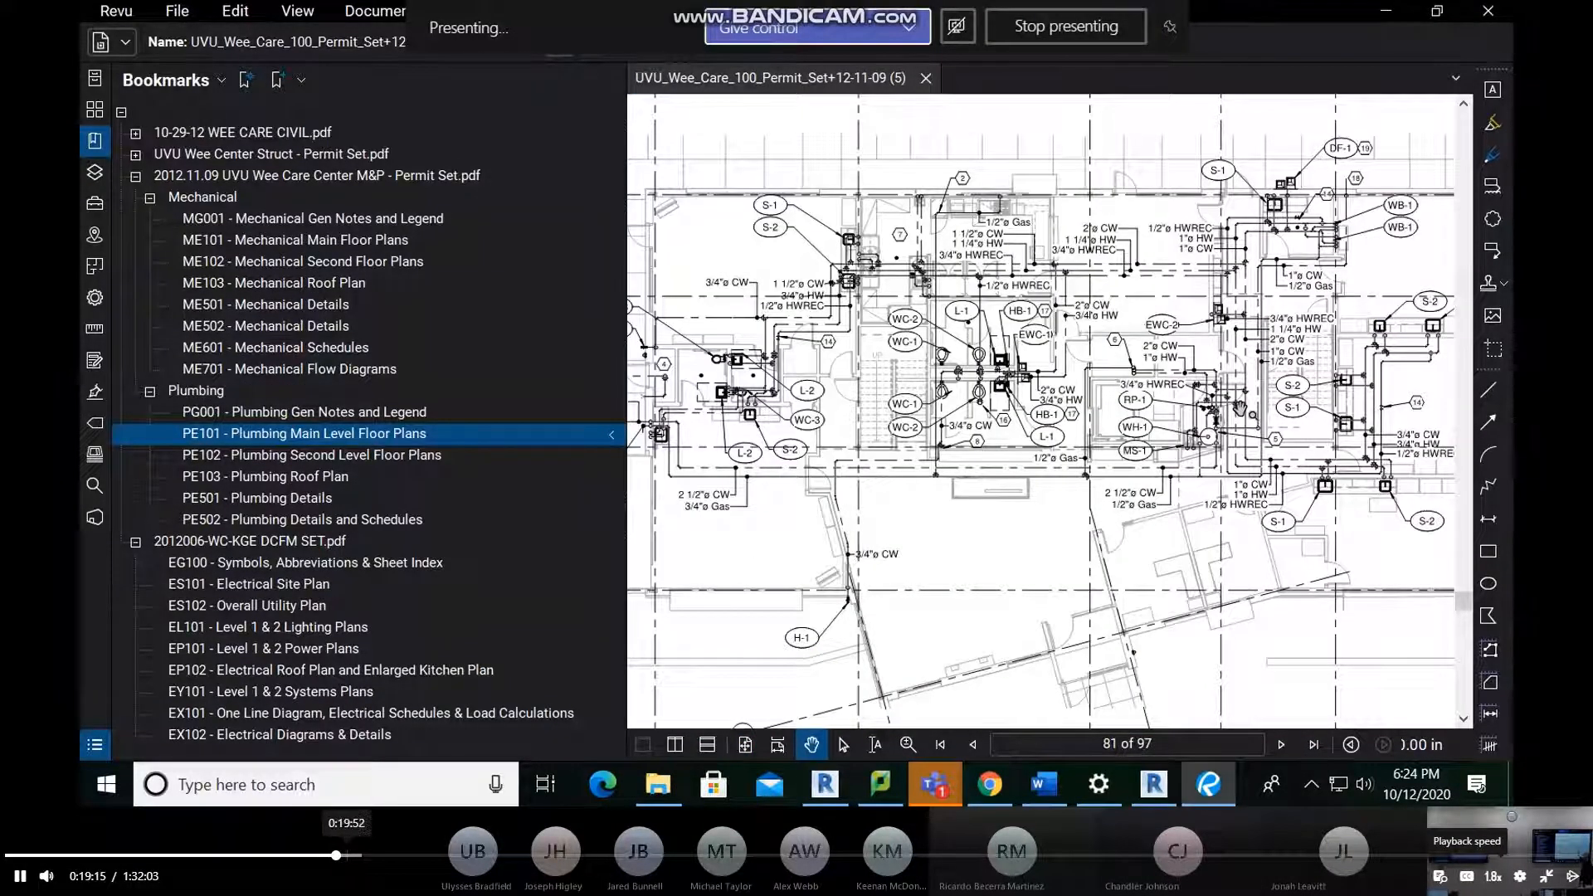
pyautogui.click(374, 854)
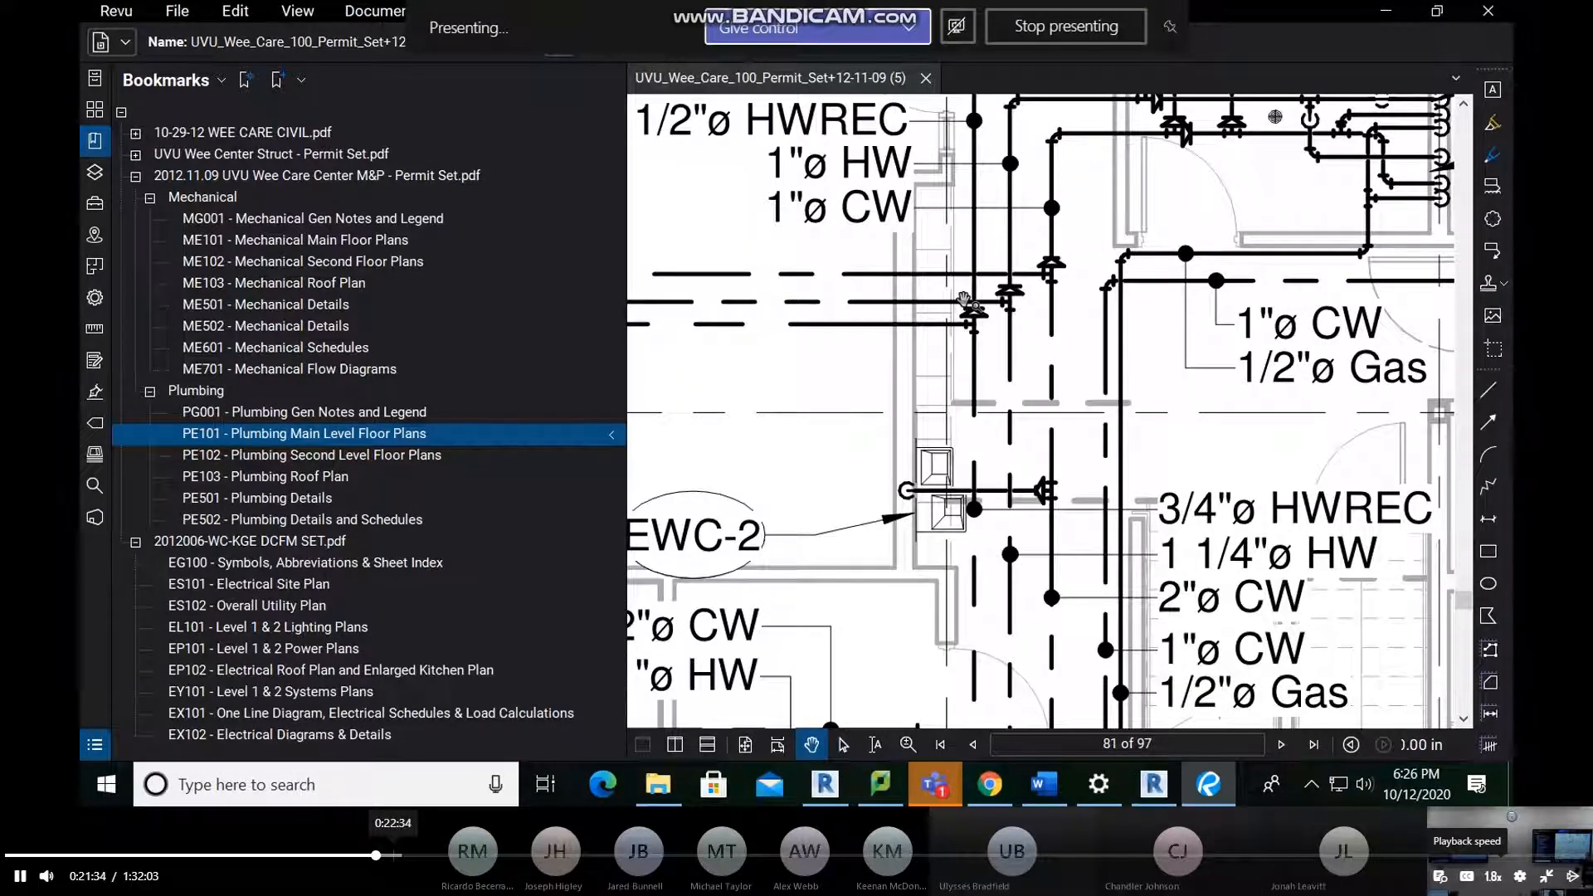
pyautogui.click(414, 855)
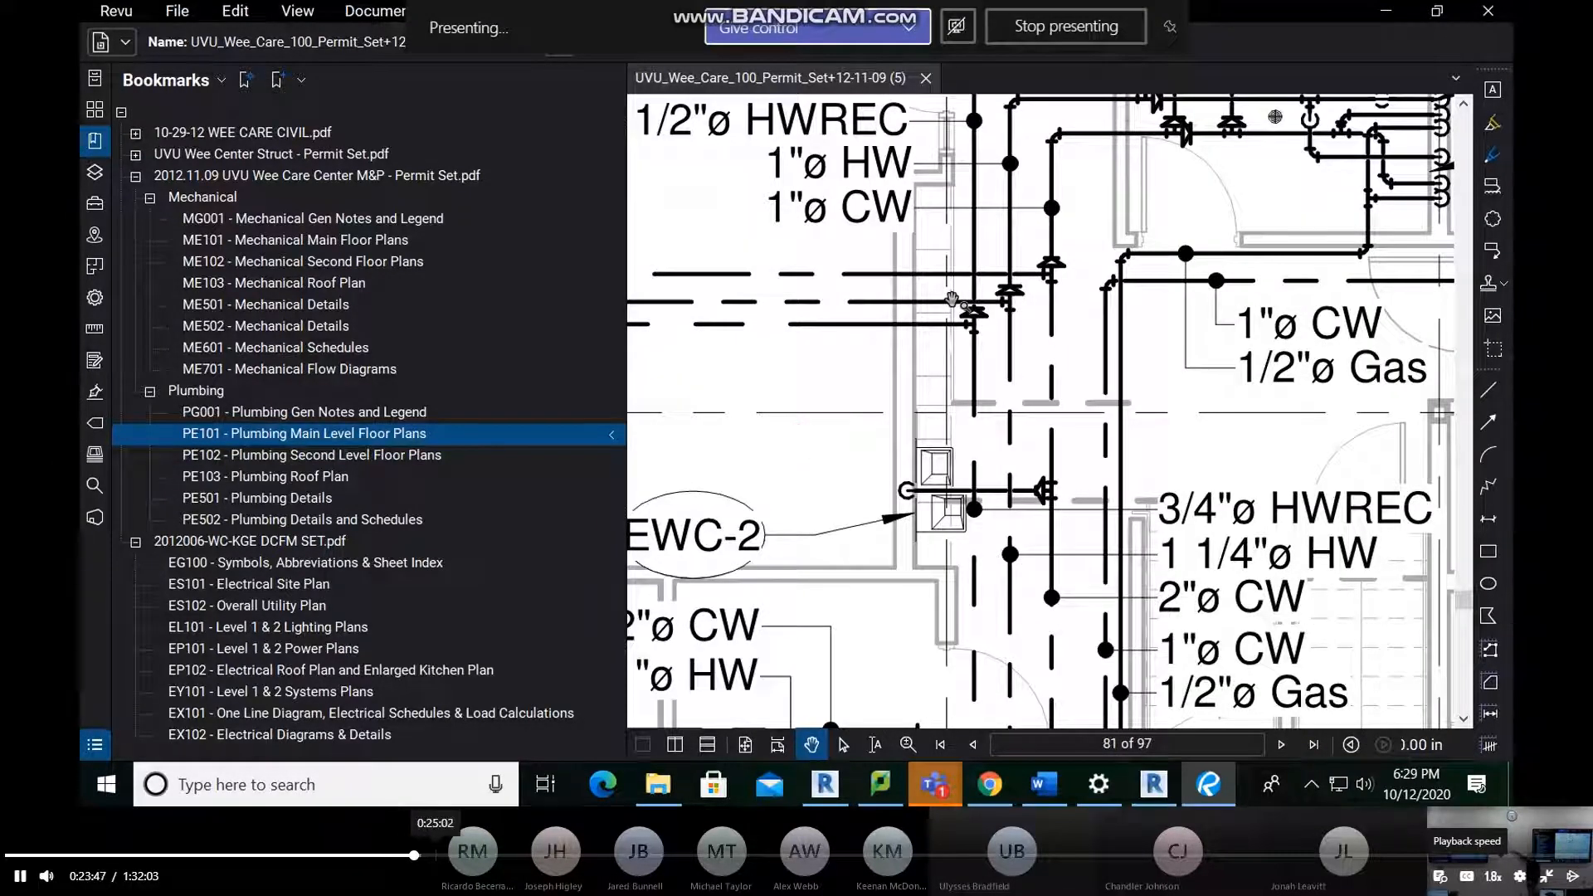
pyautogui.click(435, 855)
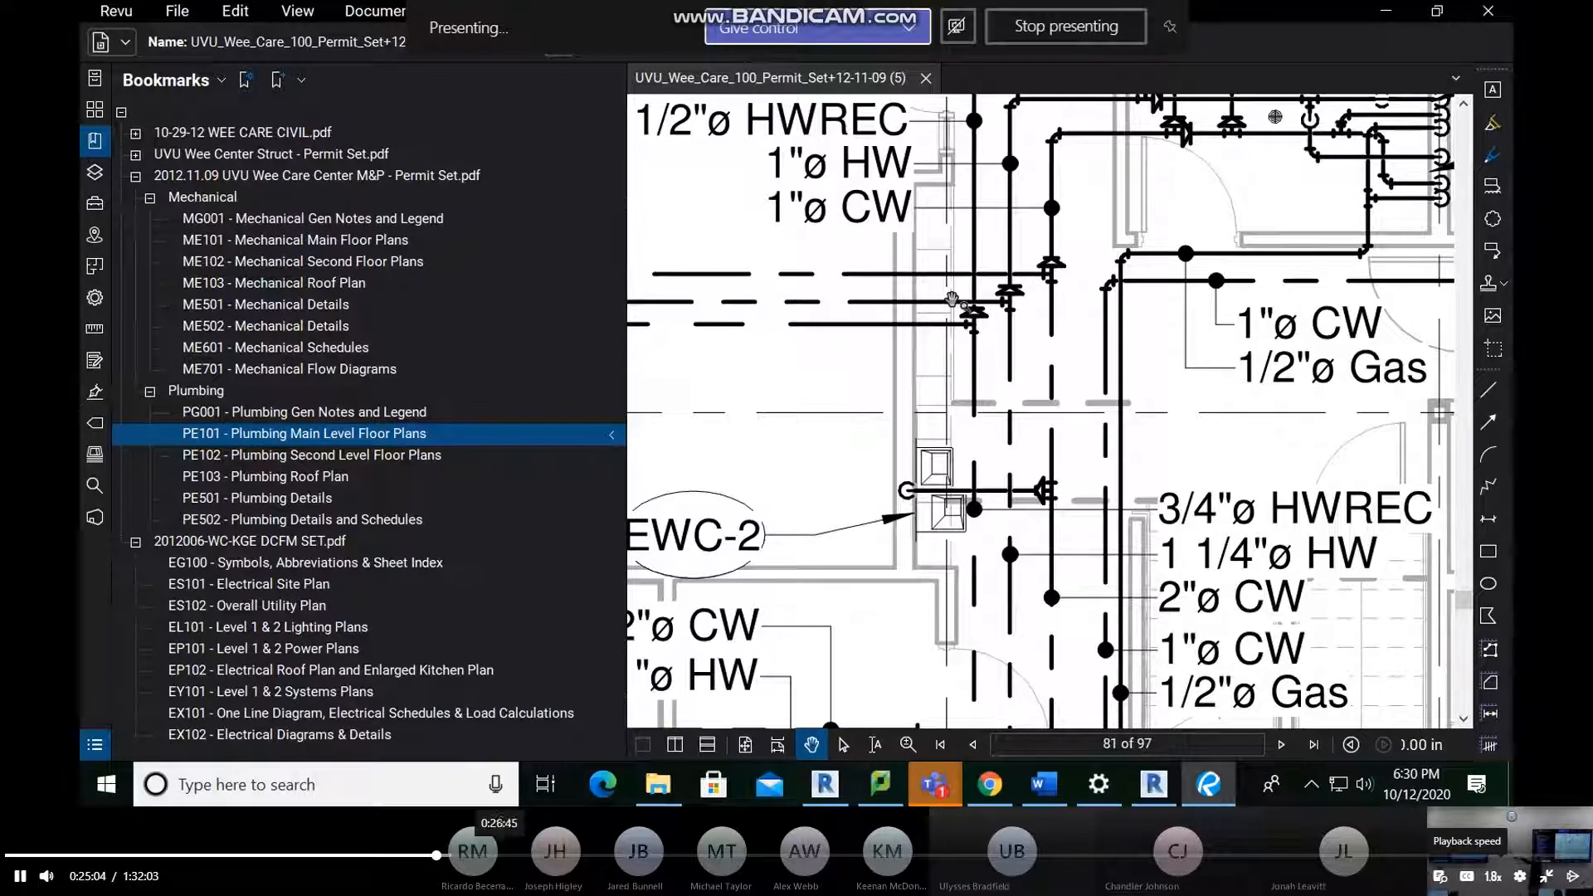
pyautogui.click(461, 855)
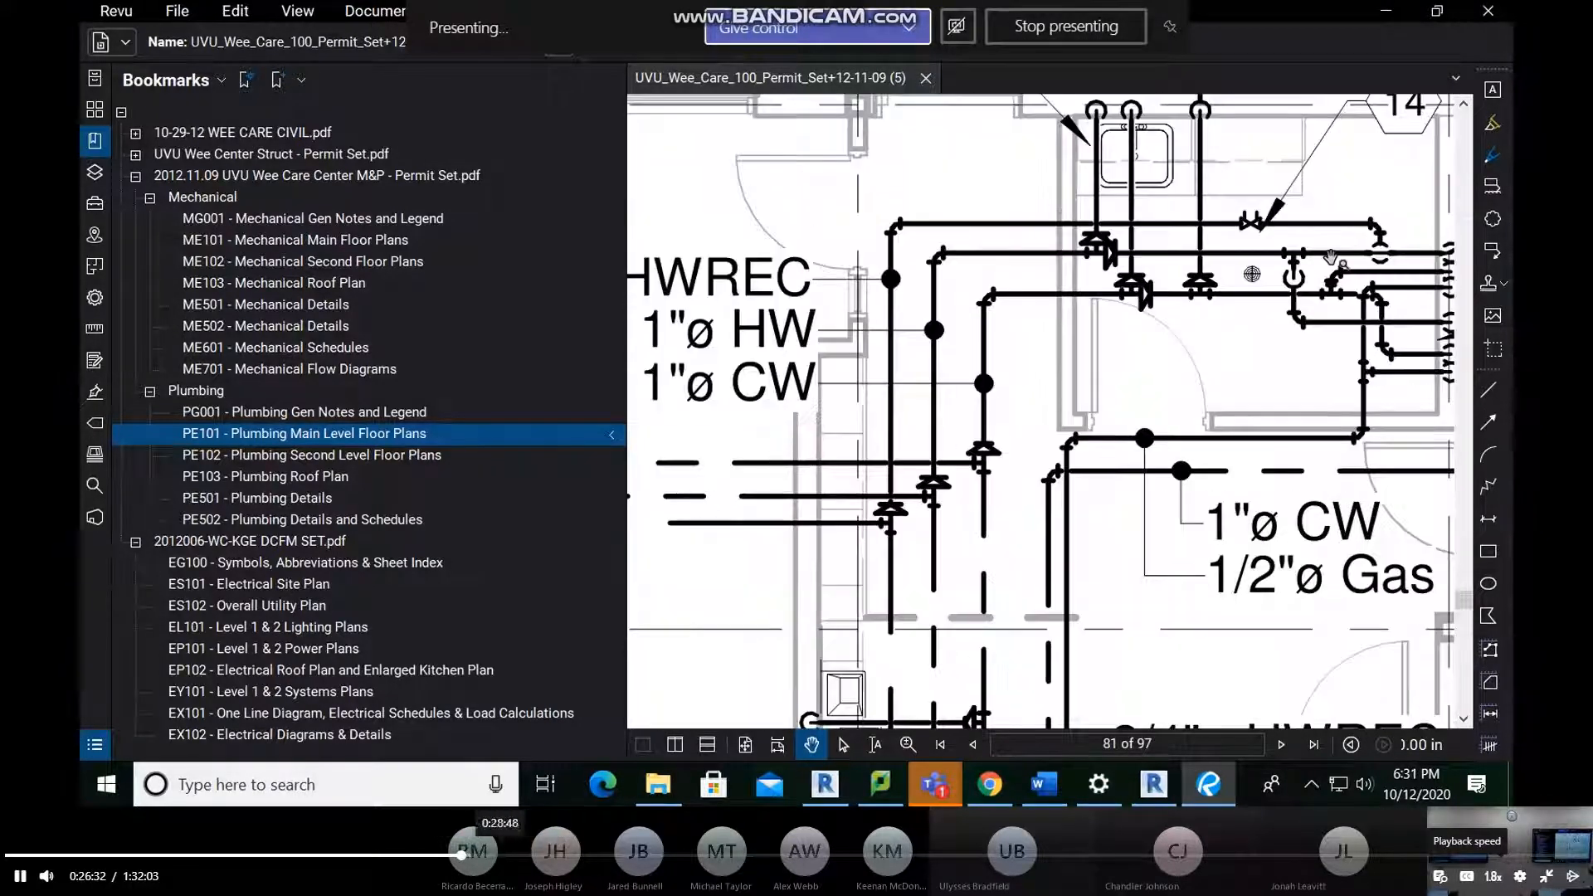
pyautogui.click(491, 854)
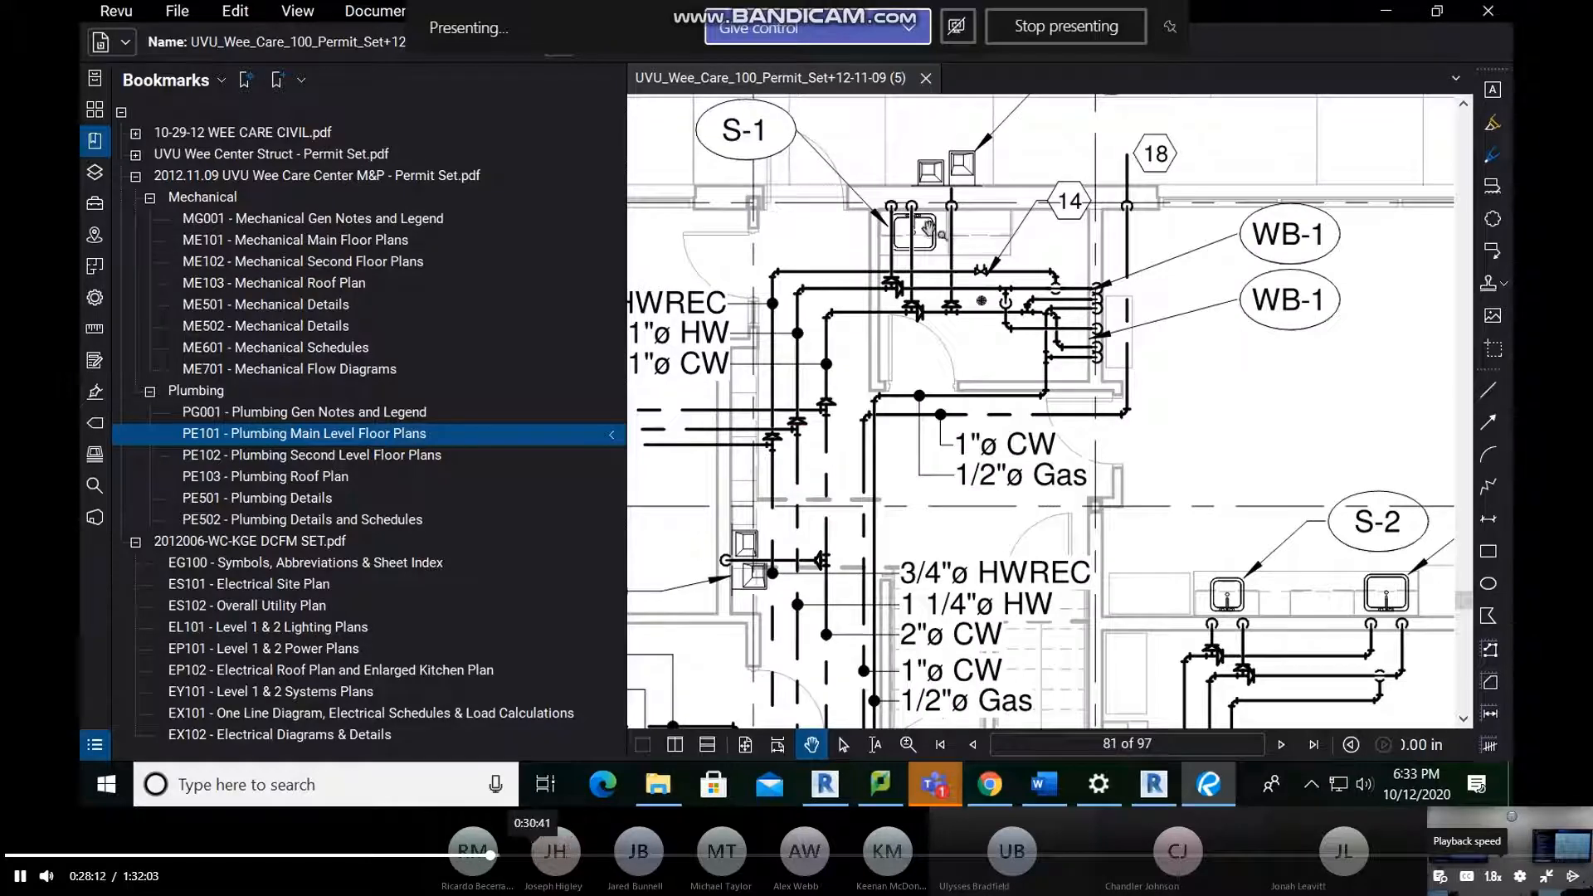
pyautogui.click(532, 855)
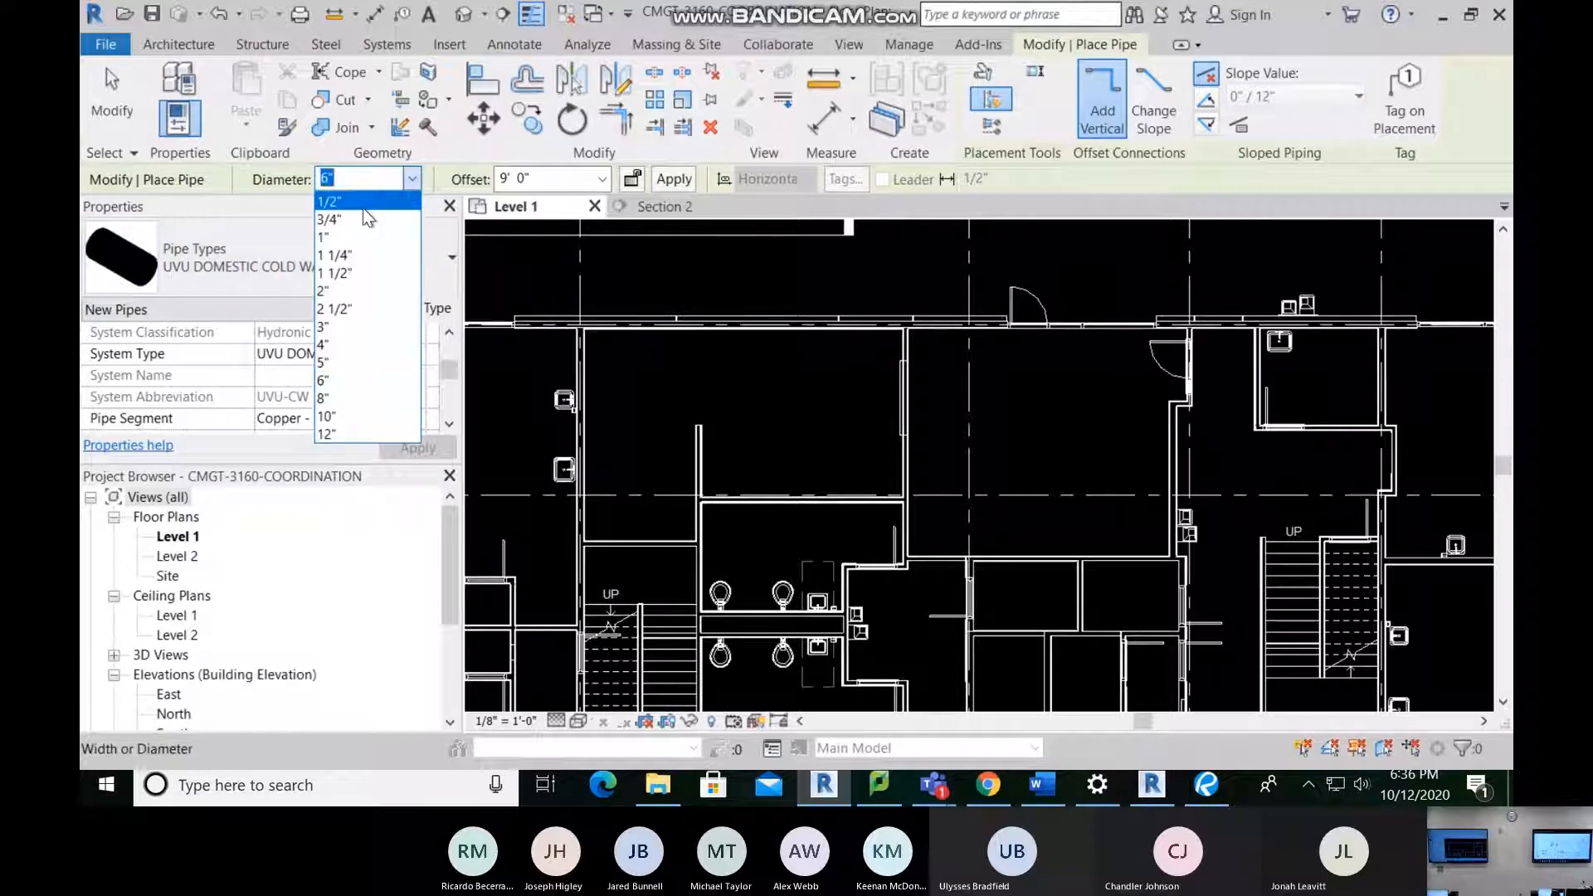
# Step: Set the new UVU DOMESTIC COLD WATER pipe to a 2" diameter and a 12' 0" offset in the Level 1 plan
pyautogui.click(337, 295)
pyautogui.click(532, 178)
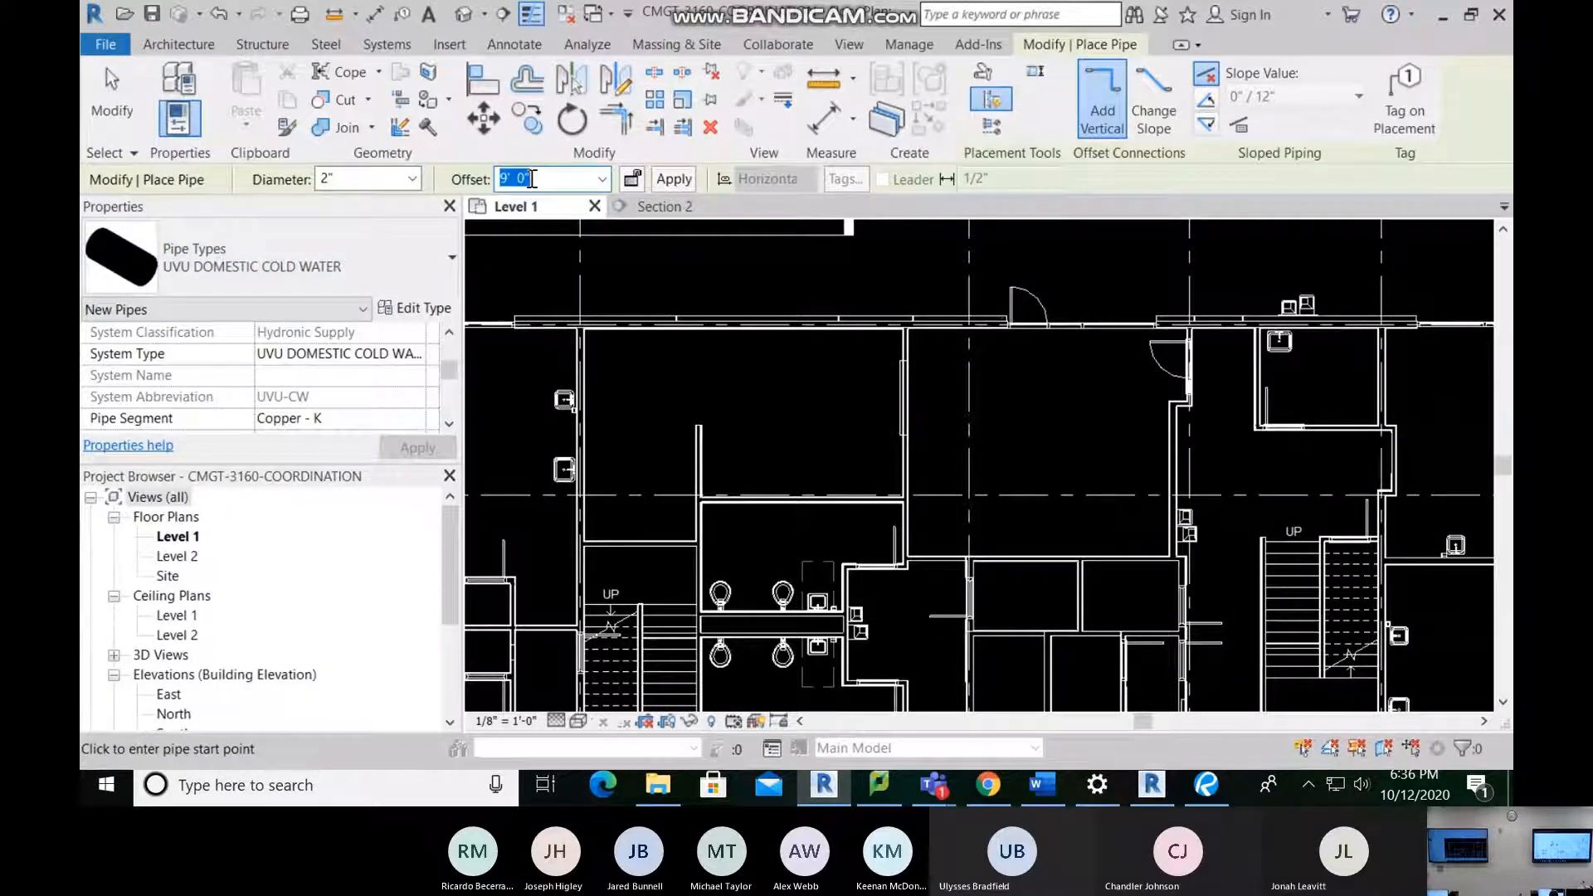
pyautogui.write('12')
pyautogui.press('Return')
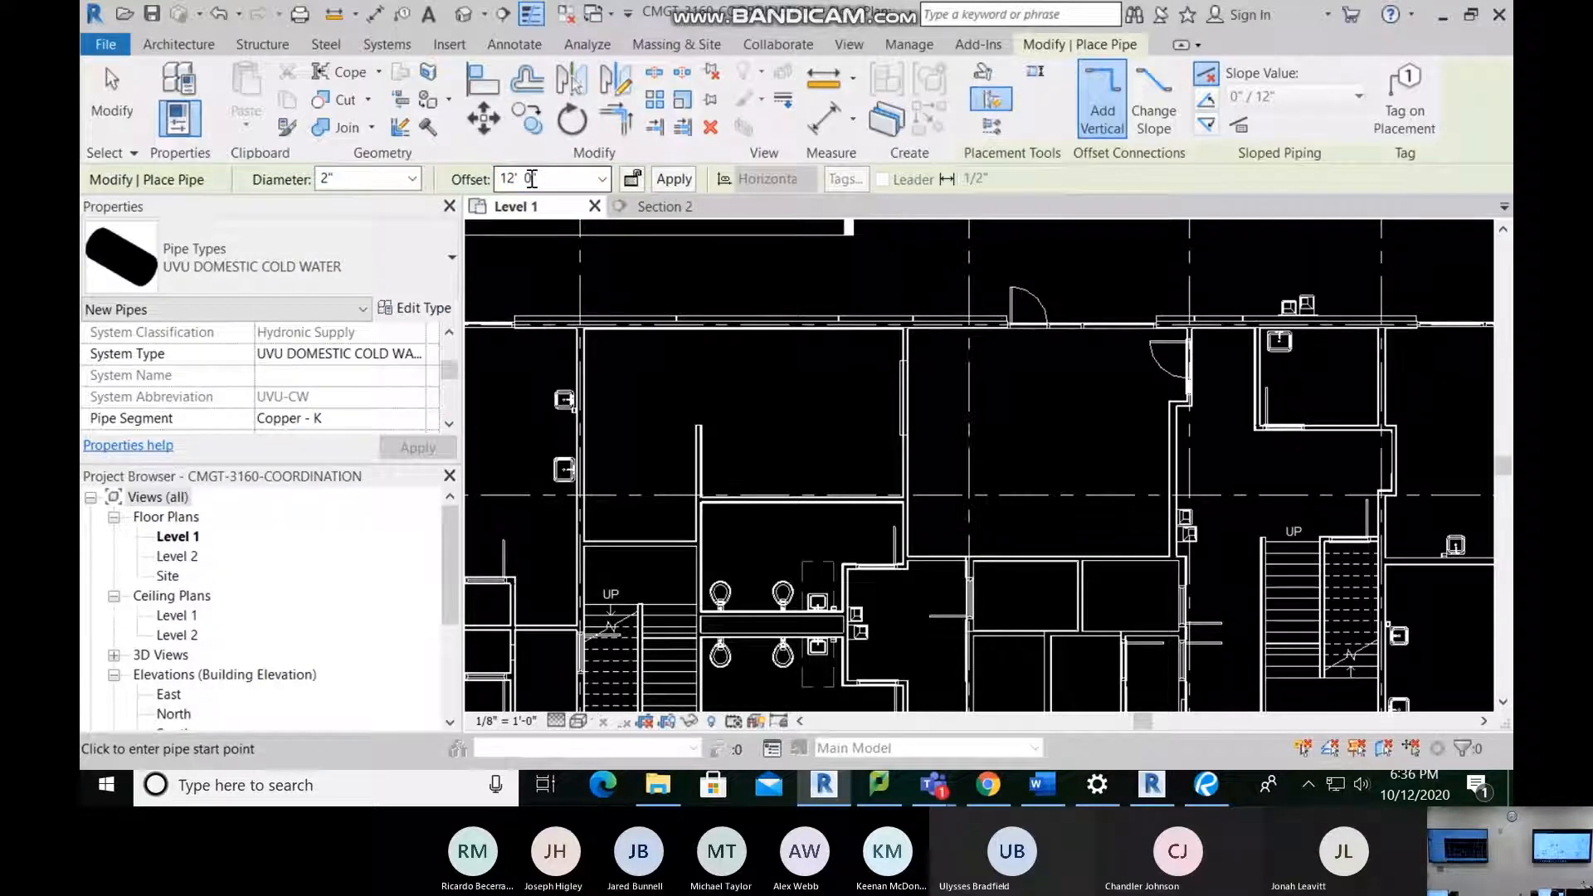